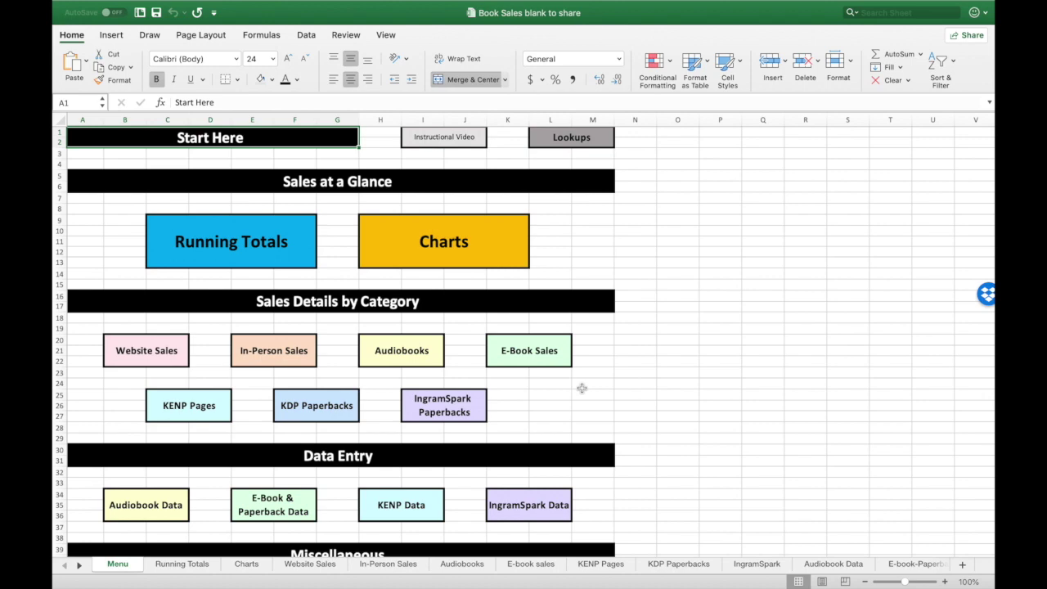
mouse_move(276, 4)
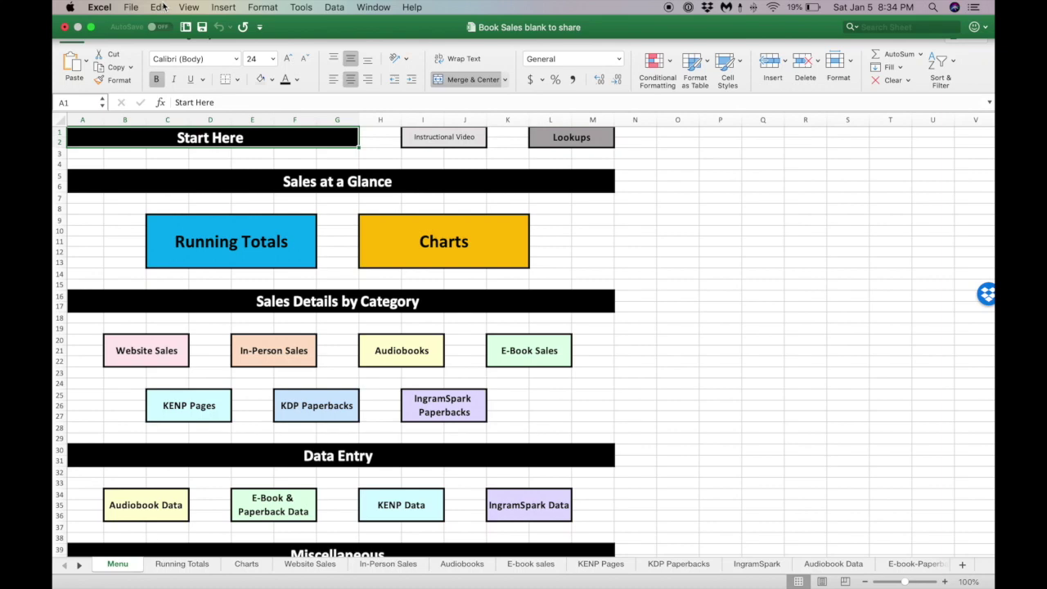
click(127, 10)
click(176, 109)
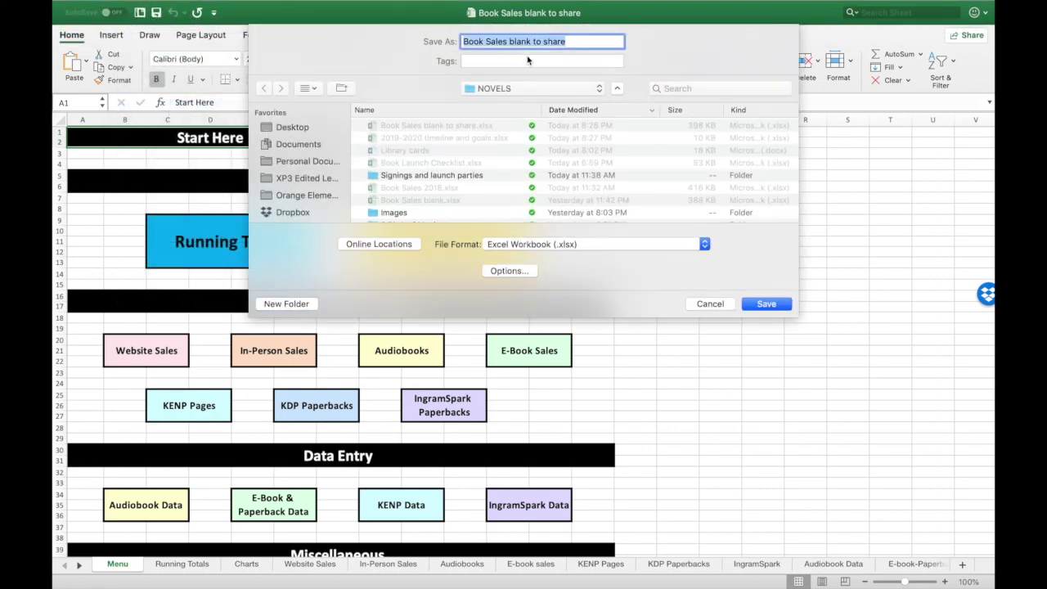
click(531, 48)
drag(572, 41, 532, 41)
key(BackSpace)
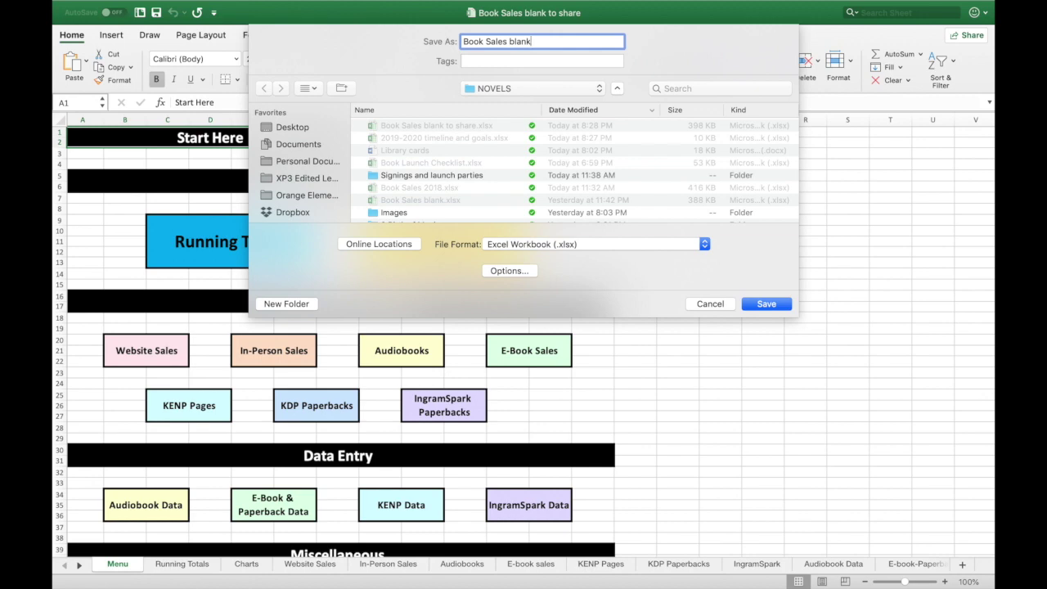
click(707, 309)
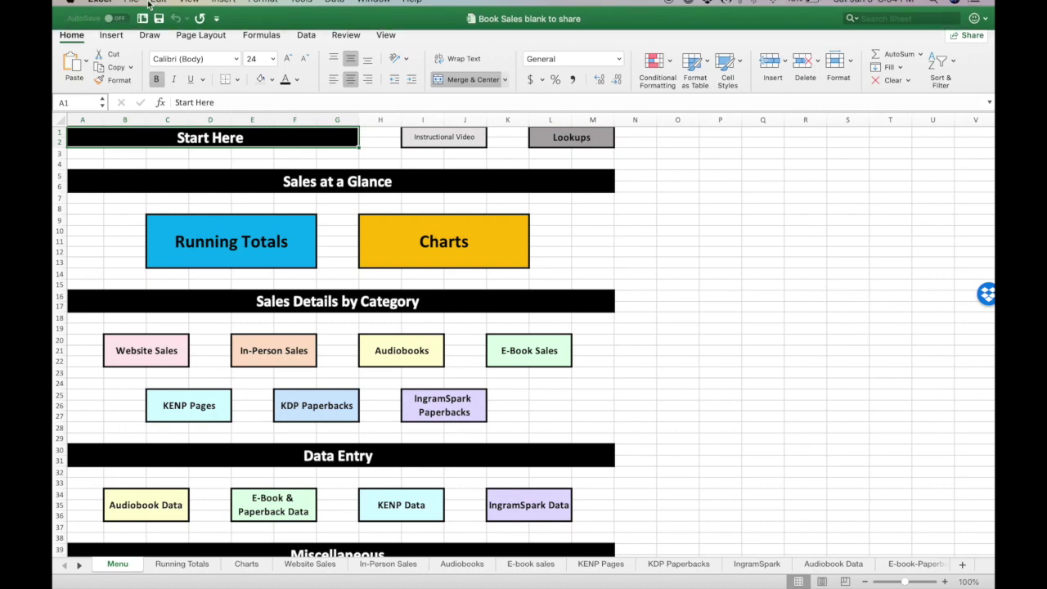
Step: Save a copy of the workbook under the name Book Sales dummy
click(131, 7)
click(148, 105)
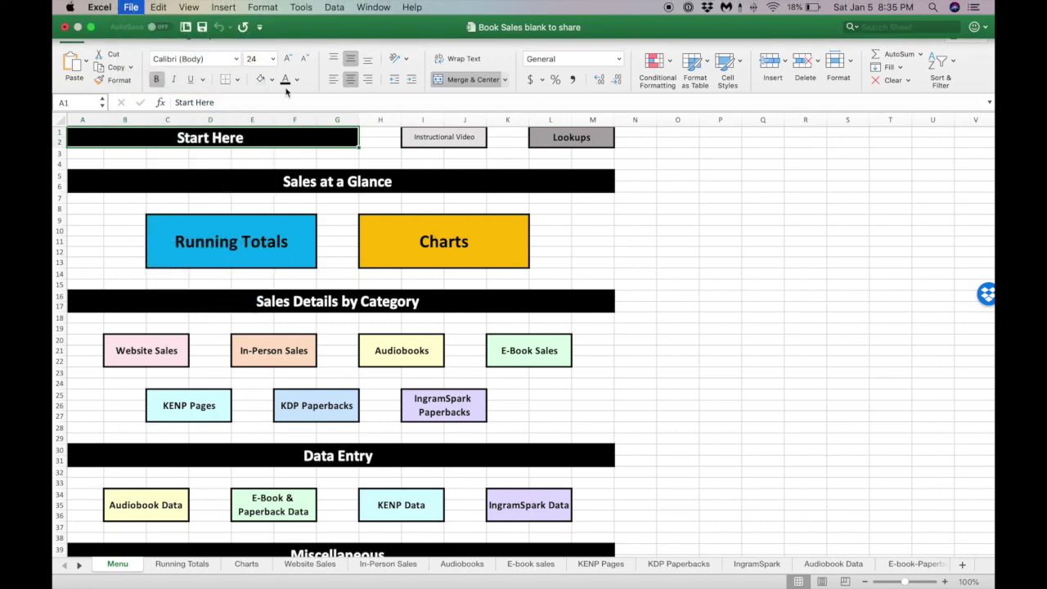
click(578, 43)
drag(577, 42, 509, 48)
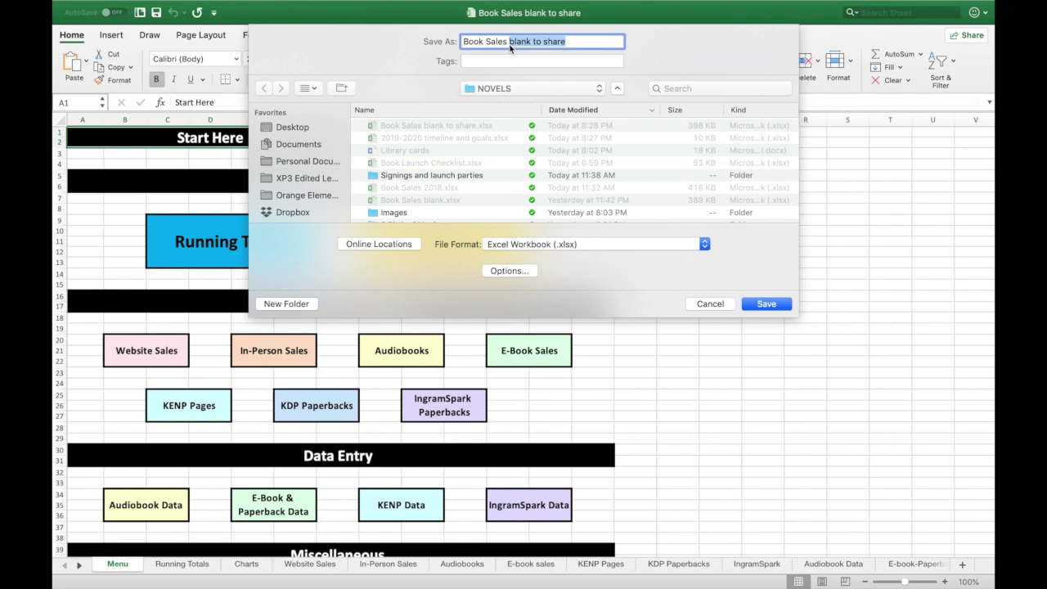
text(2018)
click(715, 303)
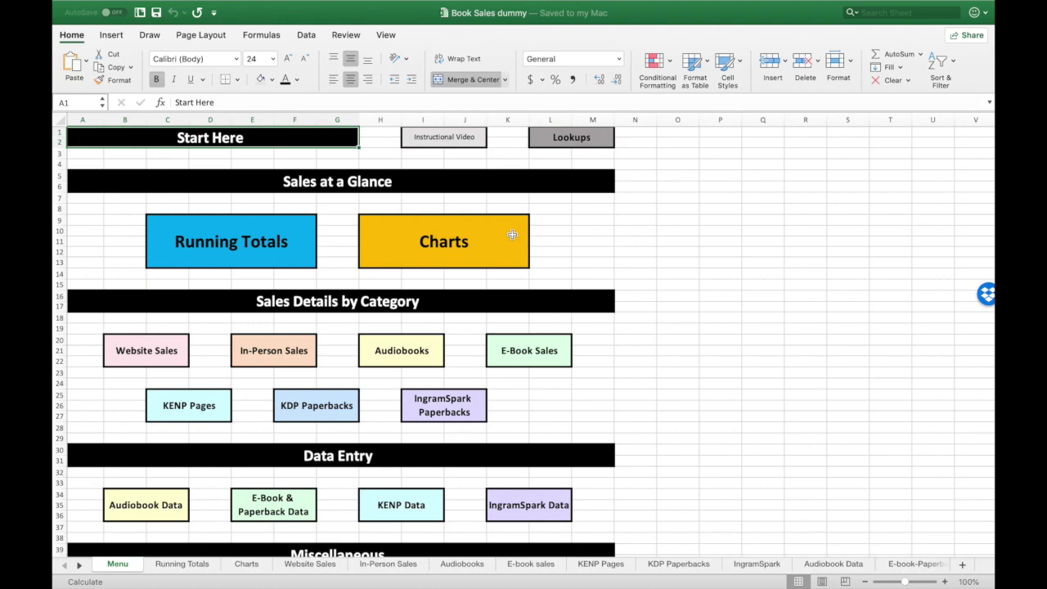
Step: On the Lookups sheet, enter the book titles Facing the Sun, Facing the Gray and Facing the Fire in A3:A5
click(576, 139)
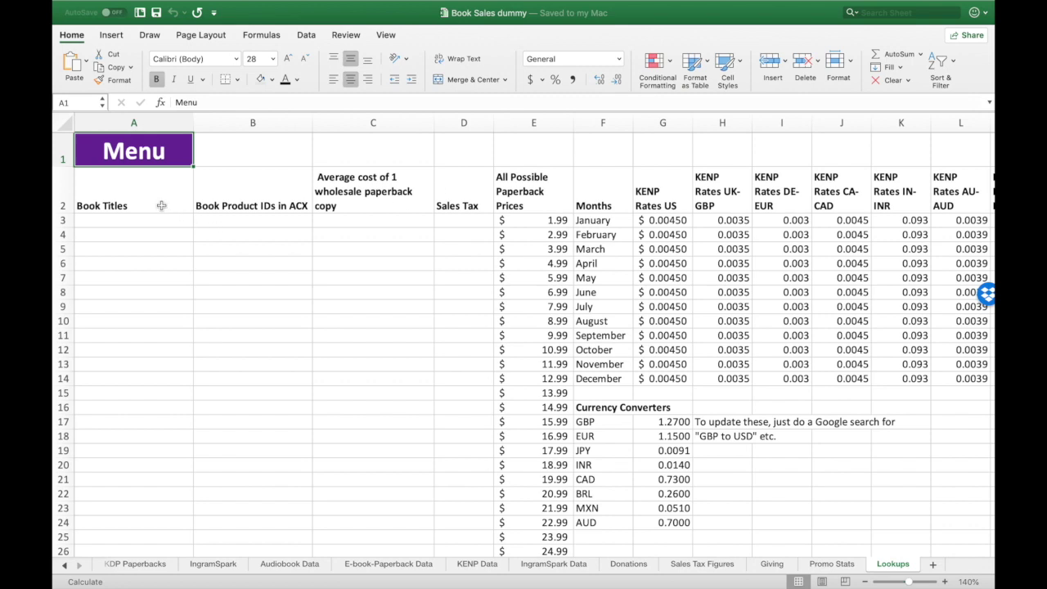
click(158, 221)
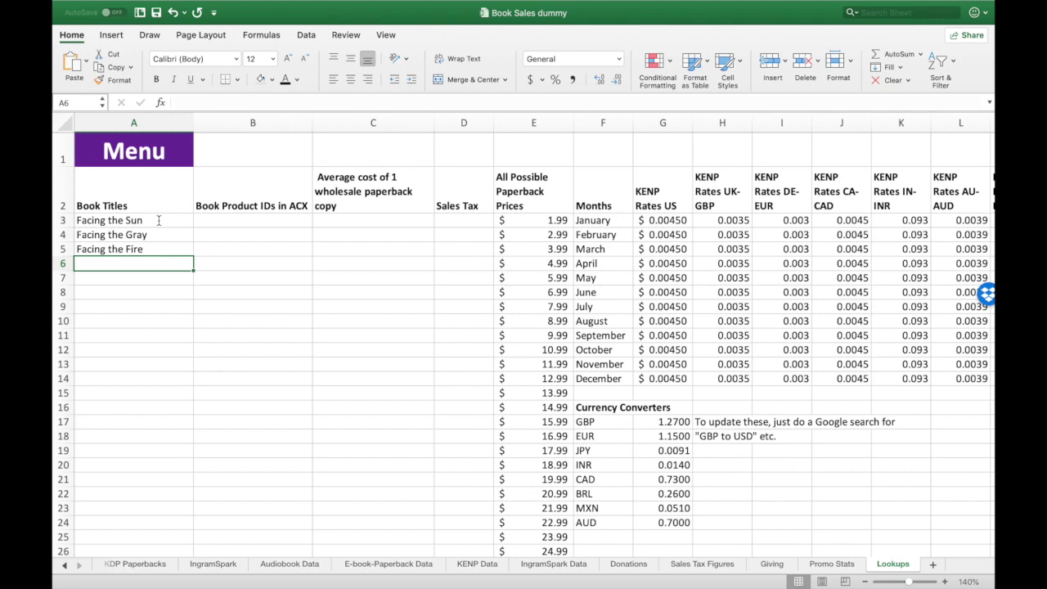
click(231, 223)
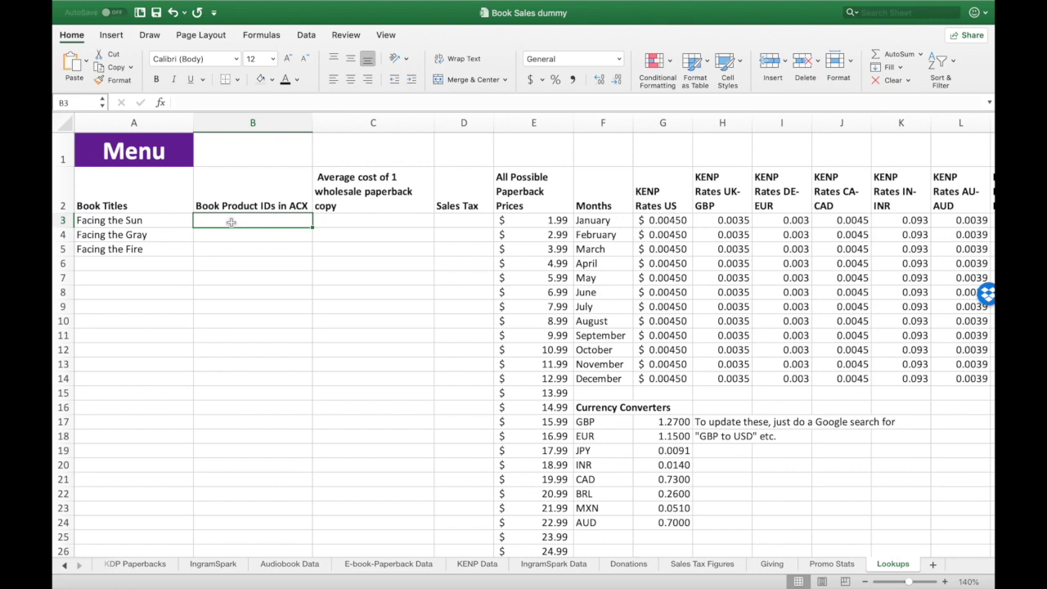
click(143, 221)
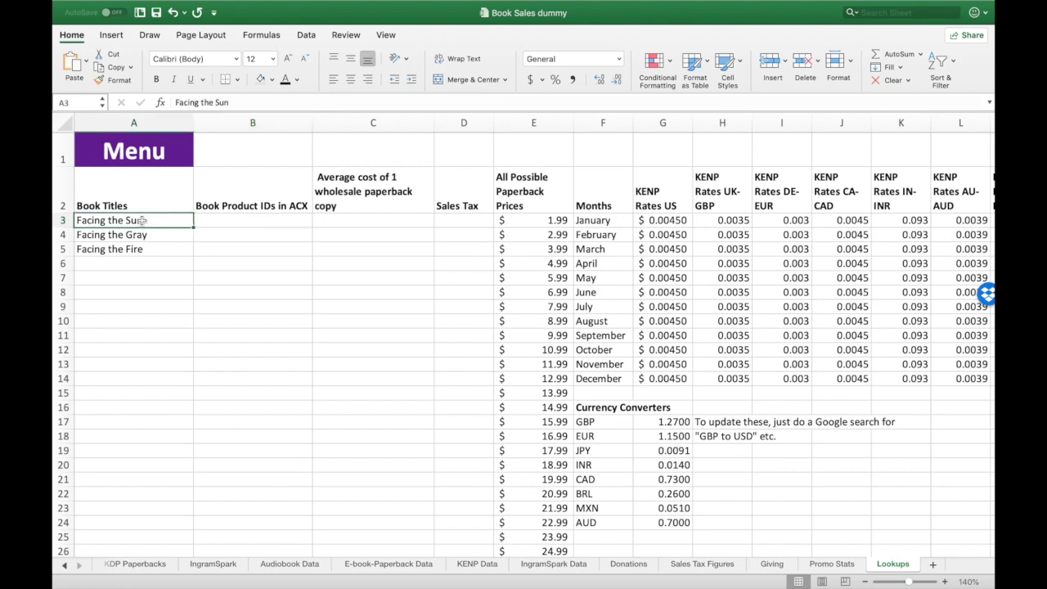
Step: Open ACX.xls from the Downloads folder in Finder and bring up its Sales Details sheet enlarged to a readable size
click(235, 221)
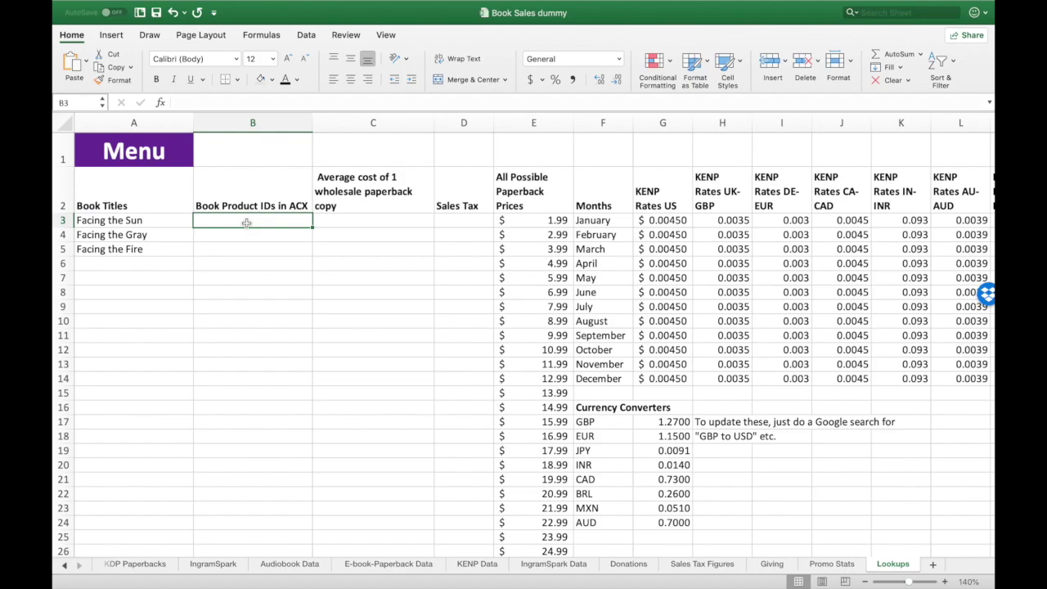
key(ctrl+Left)
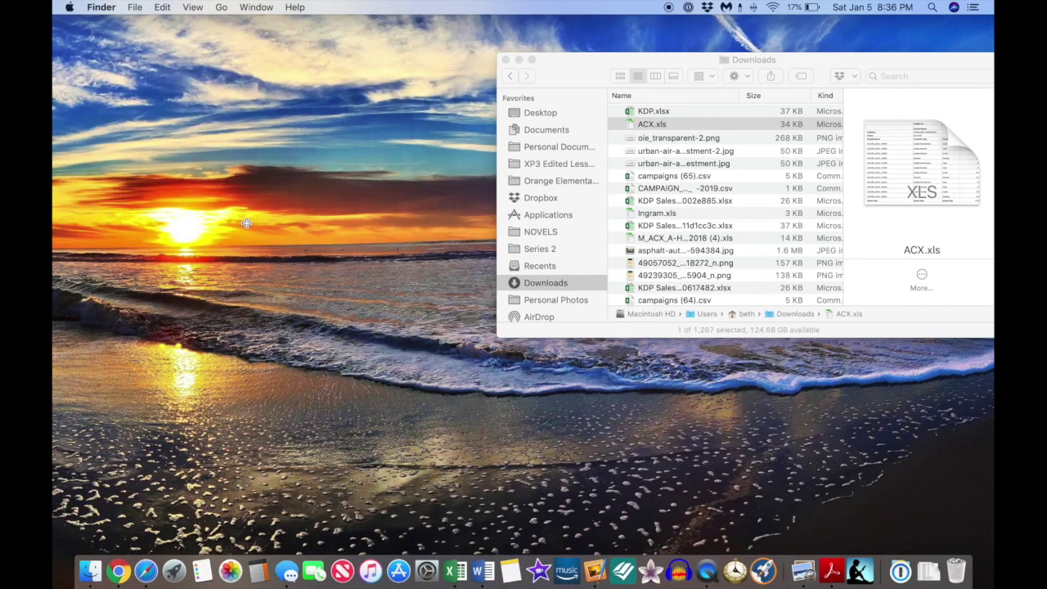
key(super+o)
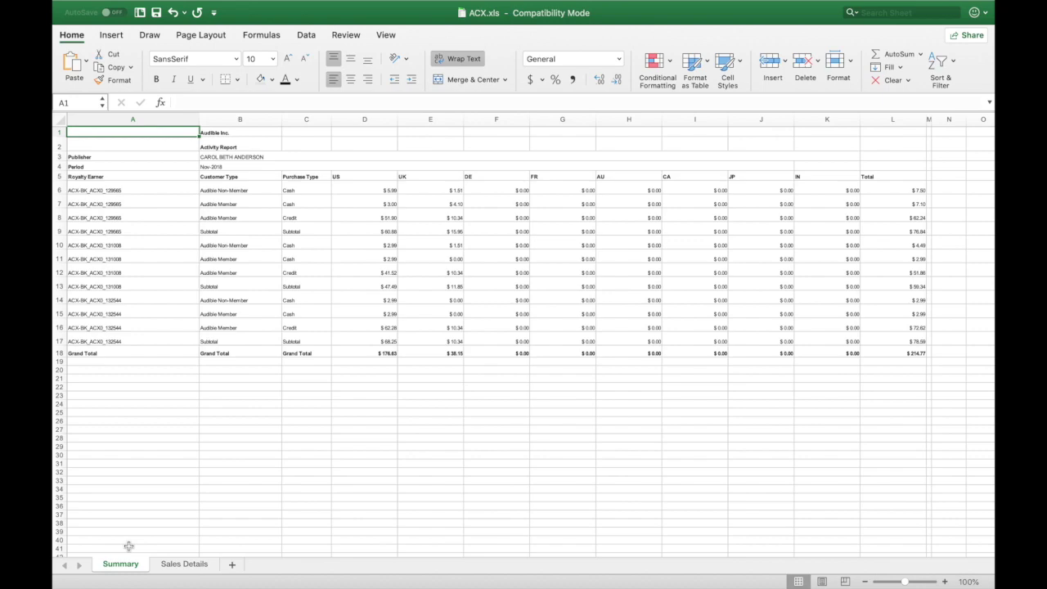
click(181, 564)
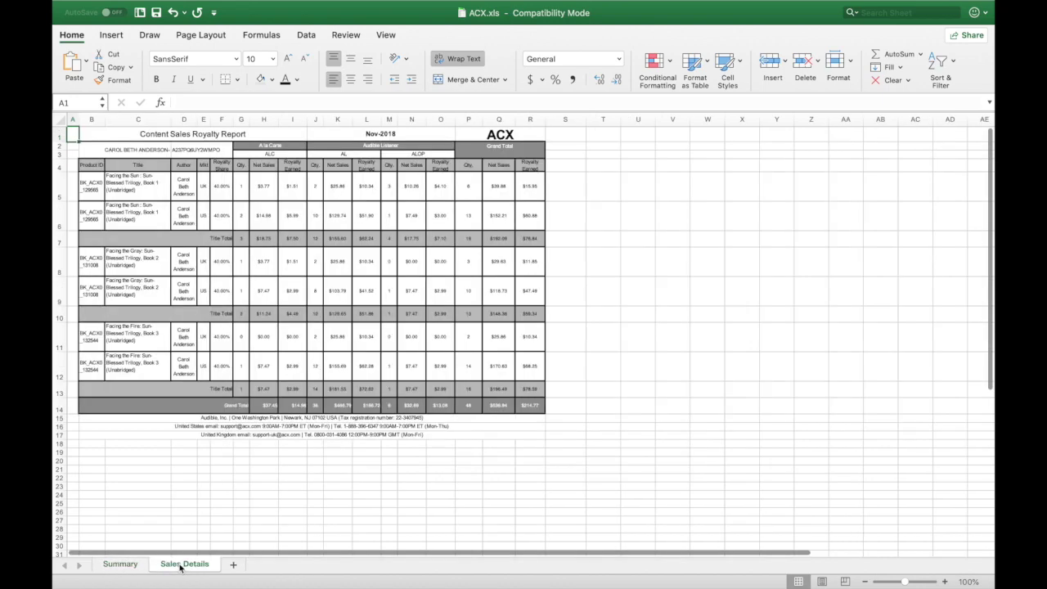
click(946, 582)
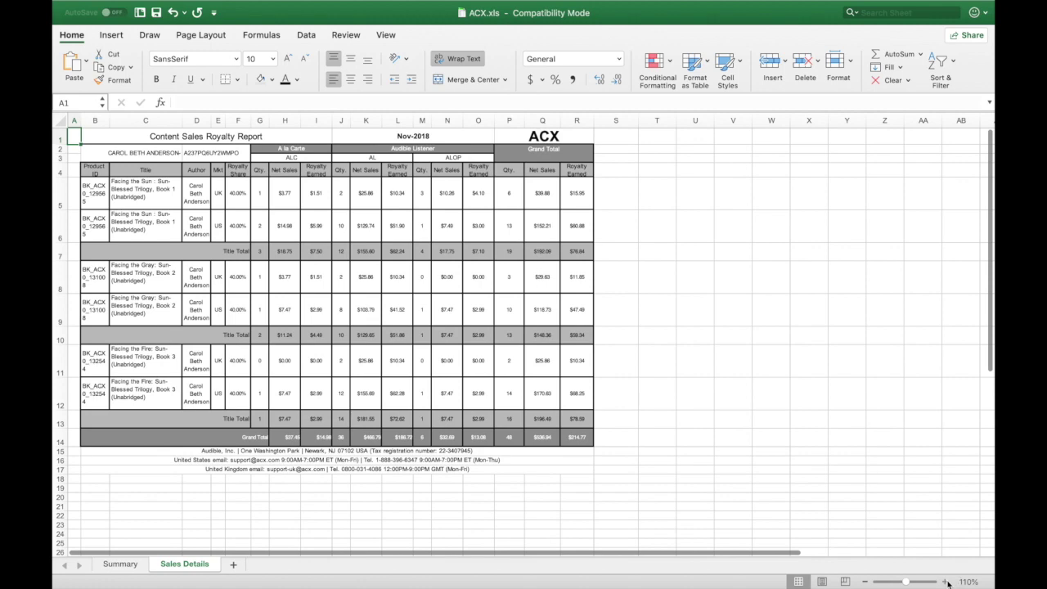
click(947, 582)
click(946, 581)
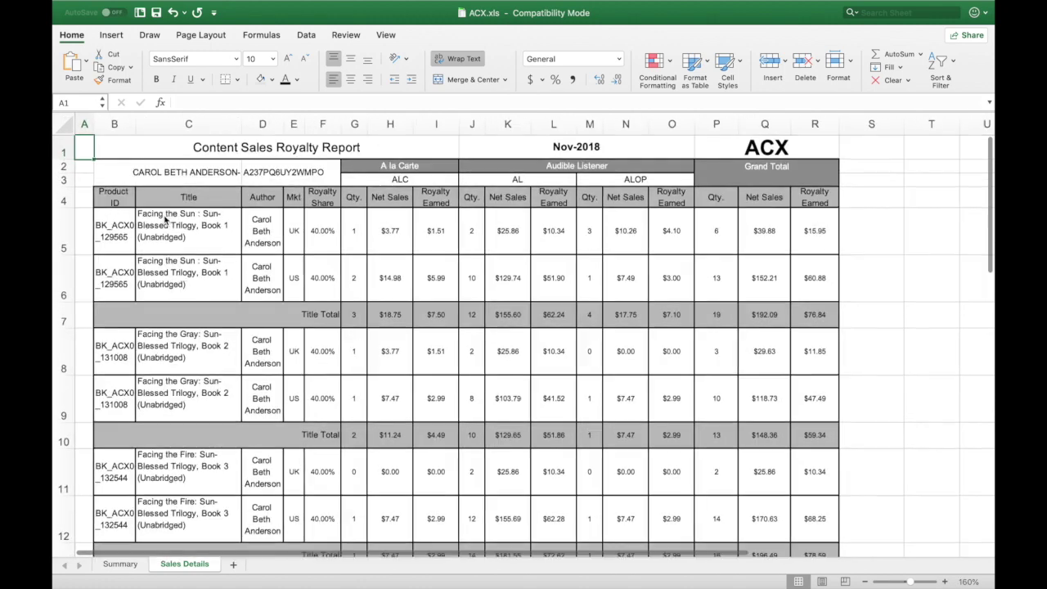
Step: Transfer the ACX product IDs BK_ACX0_129565, BK_ACX0_131008 and BK_ACX0_132544 into B3:B5 of the Lookups sheet in Book Sales dummy
click(118, 232)
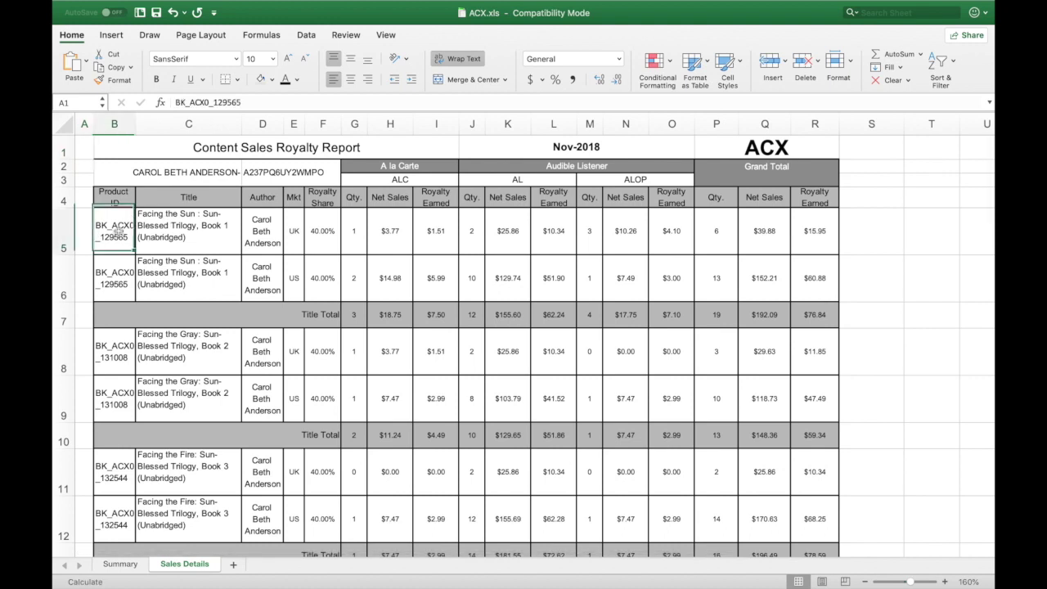
click(248, 103)
drag(248, 102, 159, 102)
key(super+c)
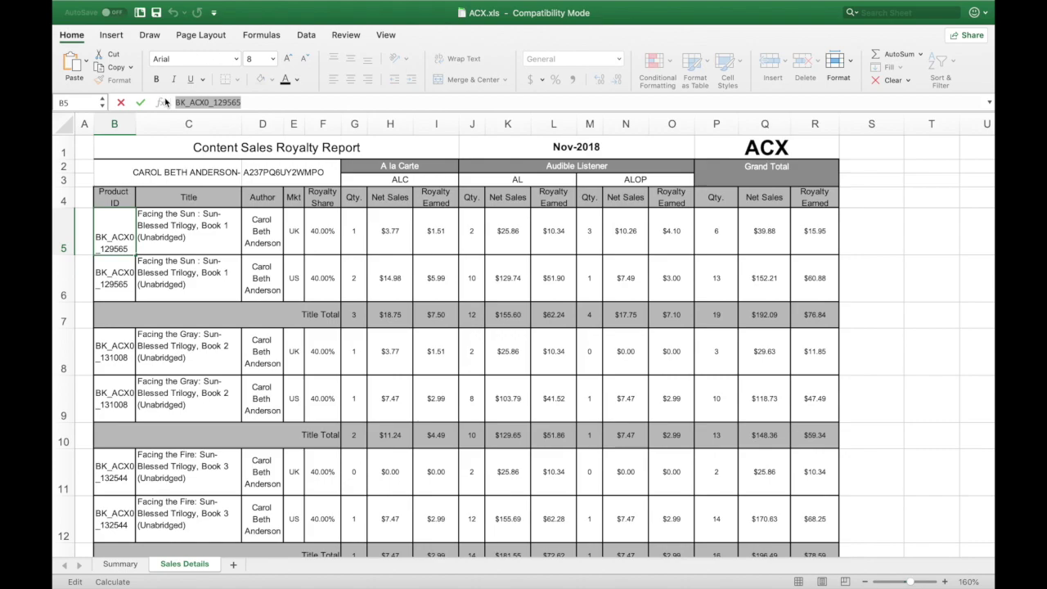
key(ctrl+Left)
key(ctrl+Right)
key(ctrl+Left)
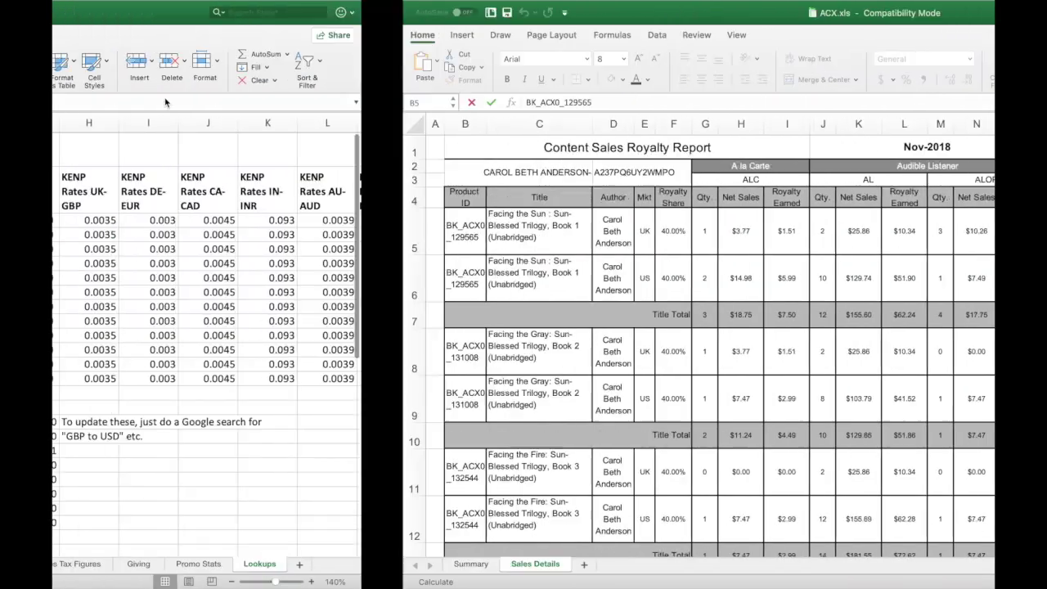
click(235, 219)
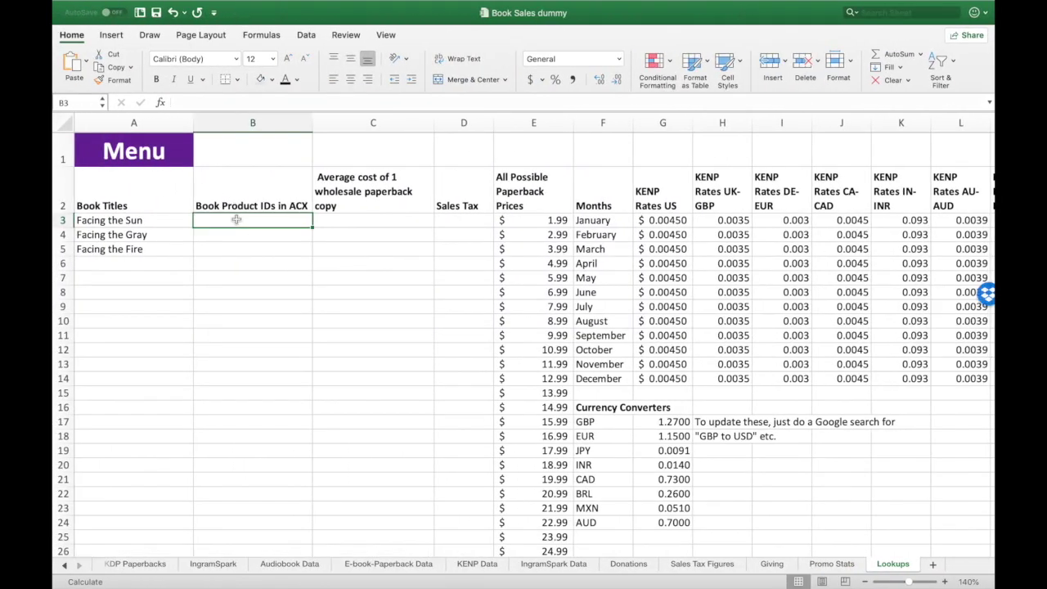
key(super+v)
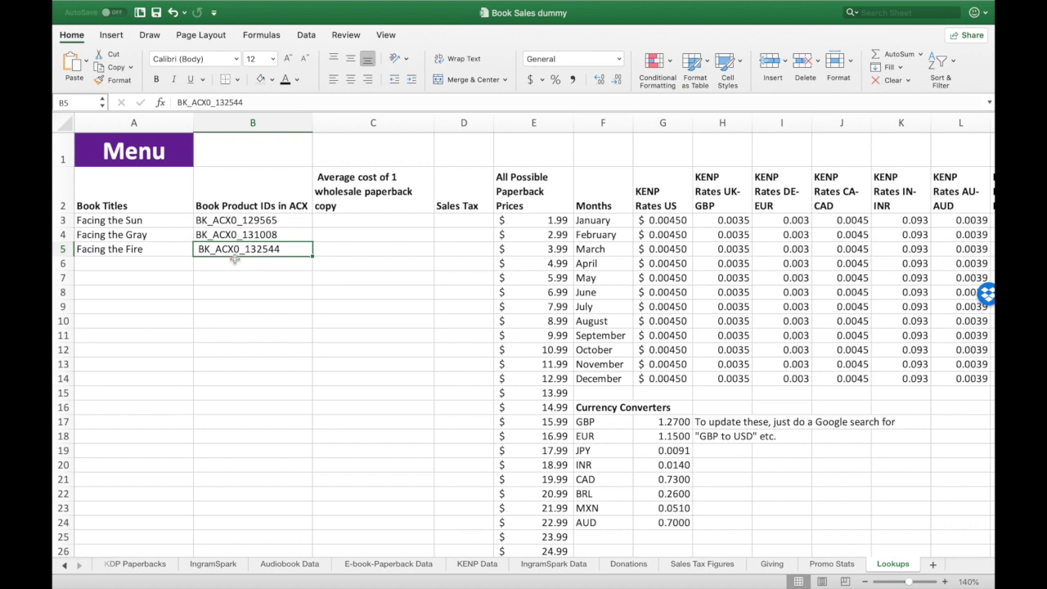
Step: Look up the books' average costs in the Canvus inventory in Chrome and enter 7.20, 7.67 and 8.73 in C3:C5 of Lookups
click(328, 219)
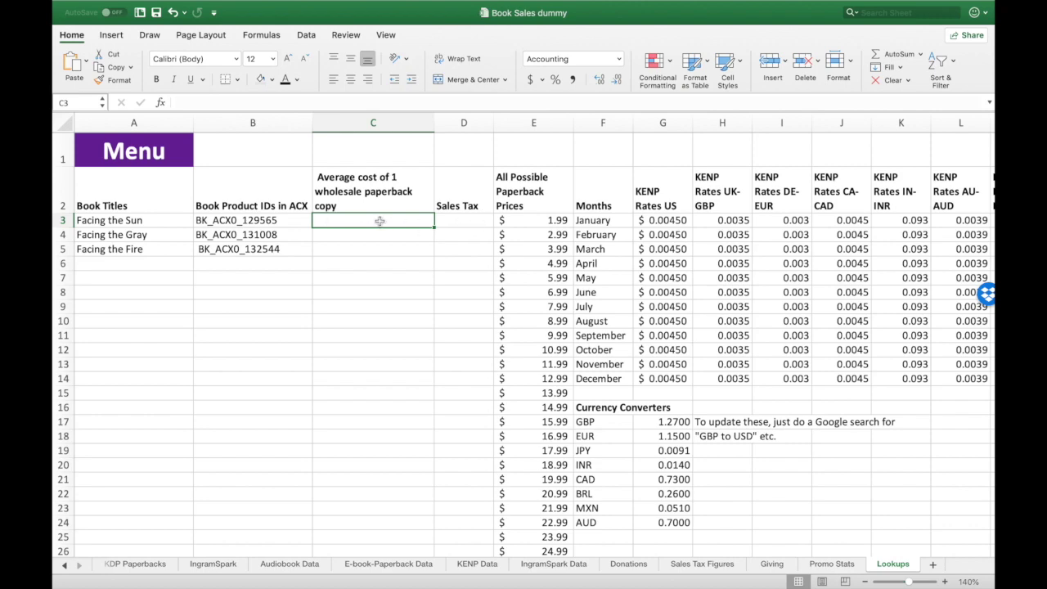
key(ctrl+Right)
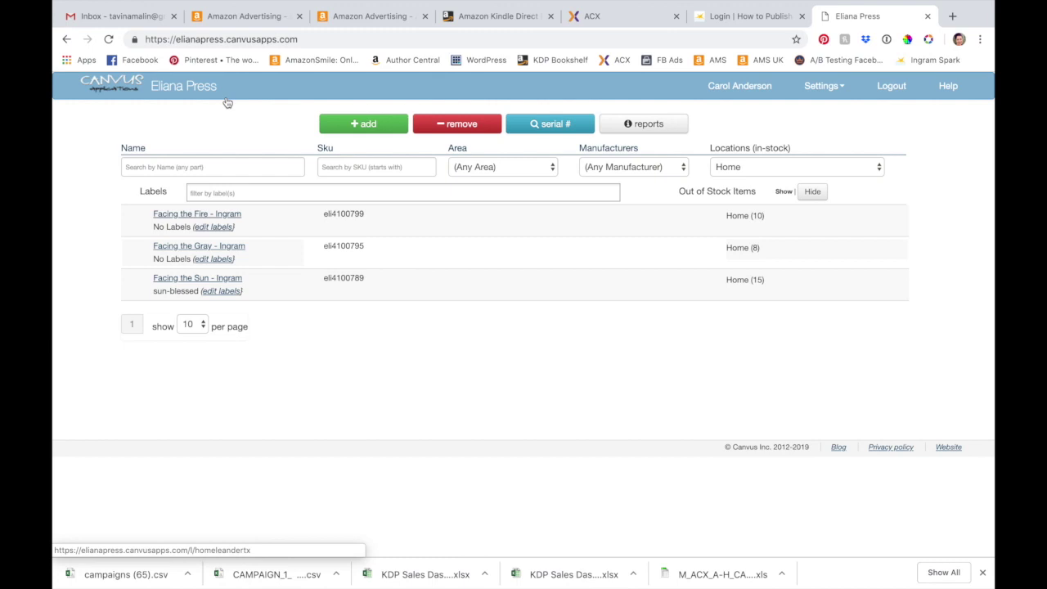
click(228, 279)
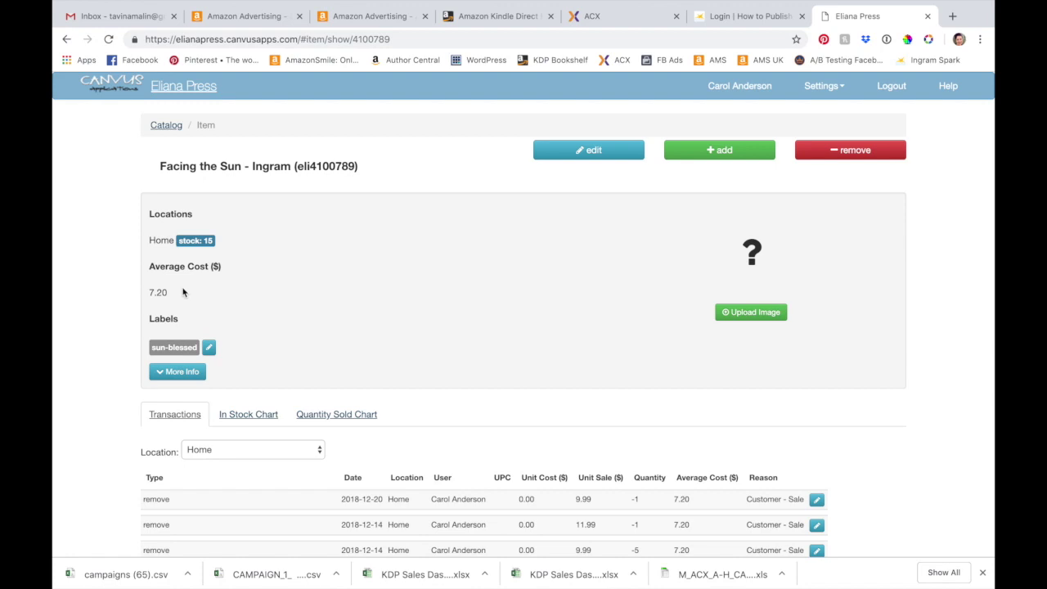
key(super+Tab)
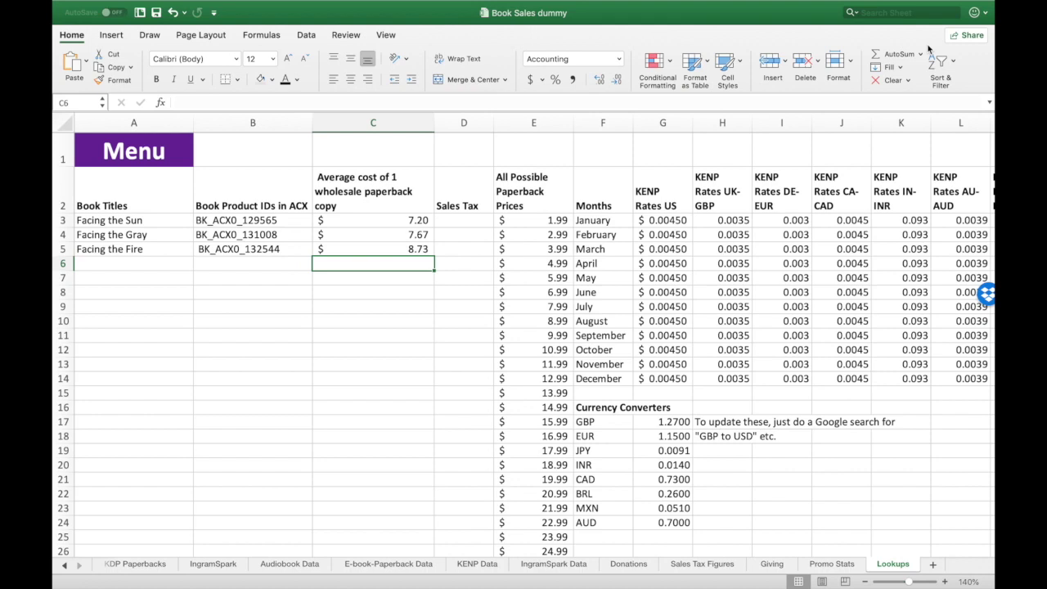
Step: Enter .00825 as the sales tax rate in D3
click(464, 220)
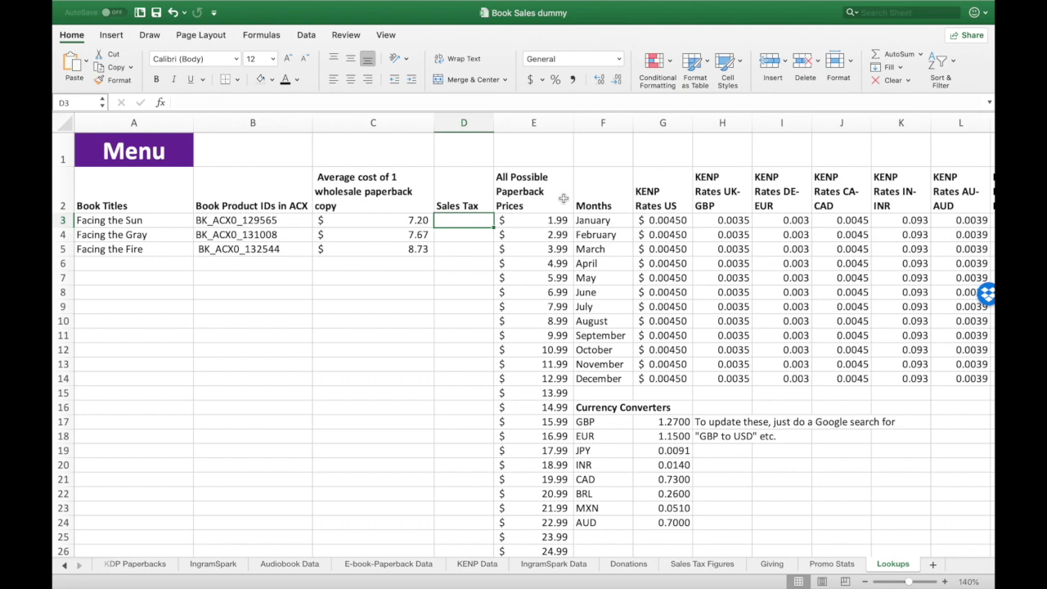
text(.008)
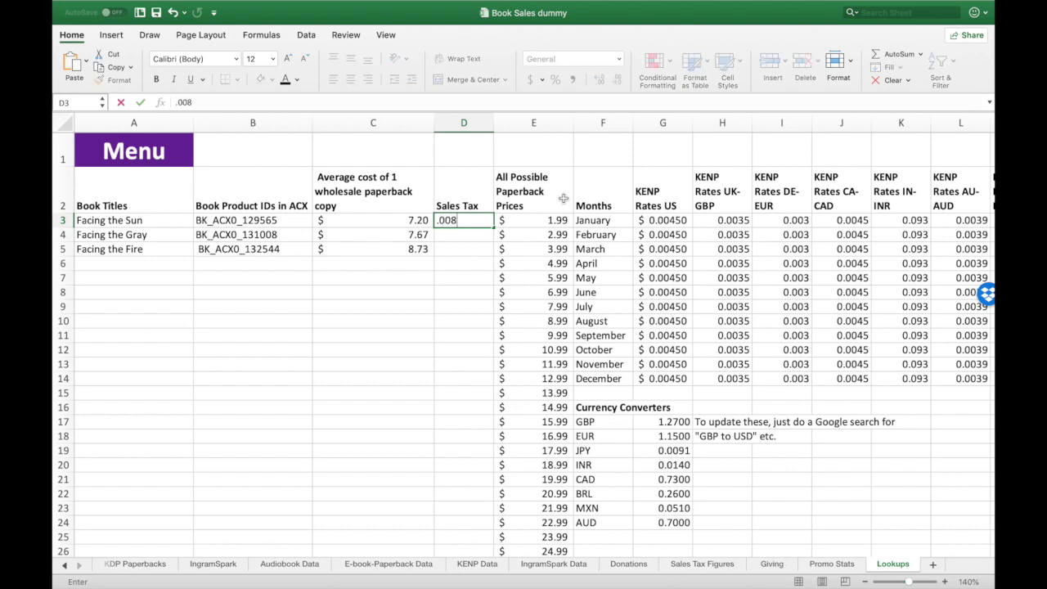
text(25)
Step: Review the paperback prices, monthly KENP rates, currency converters and rate update notes, then select January's US KENP rate
scroll(528, 436, down, 1)
scroll(528, 437, down, 5)
scroll(528, 437, up, 5)
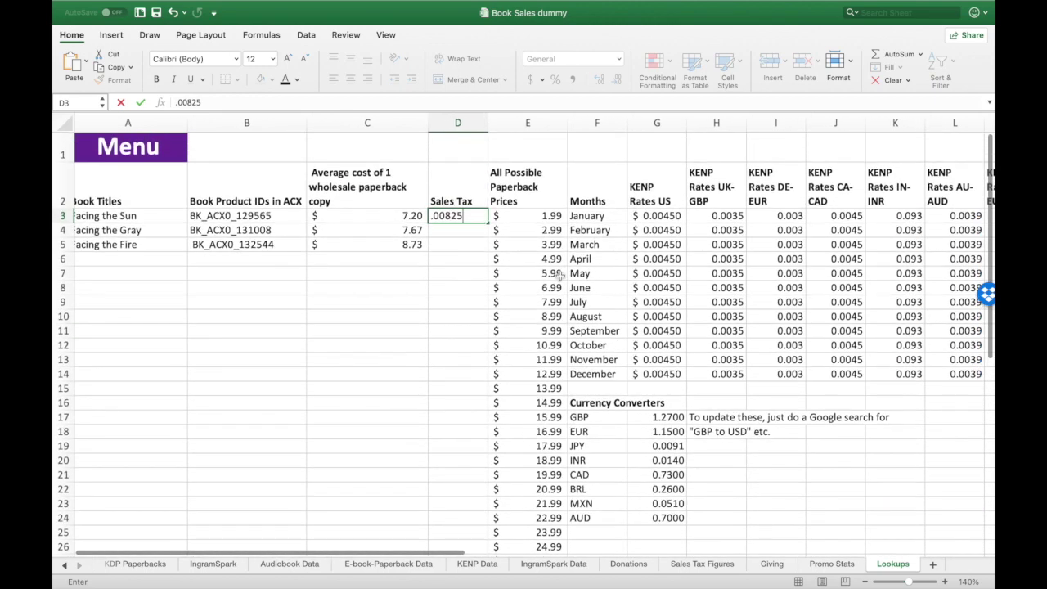
scroll(588, 368, right, 5)
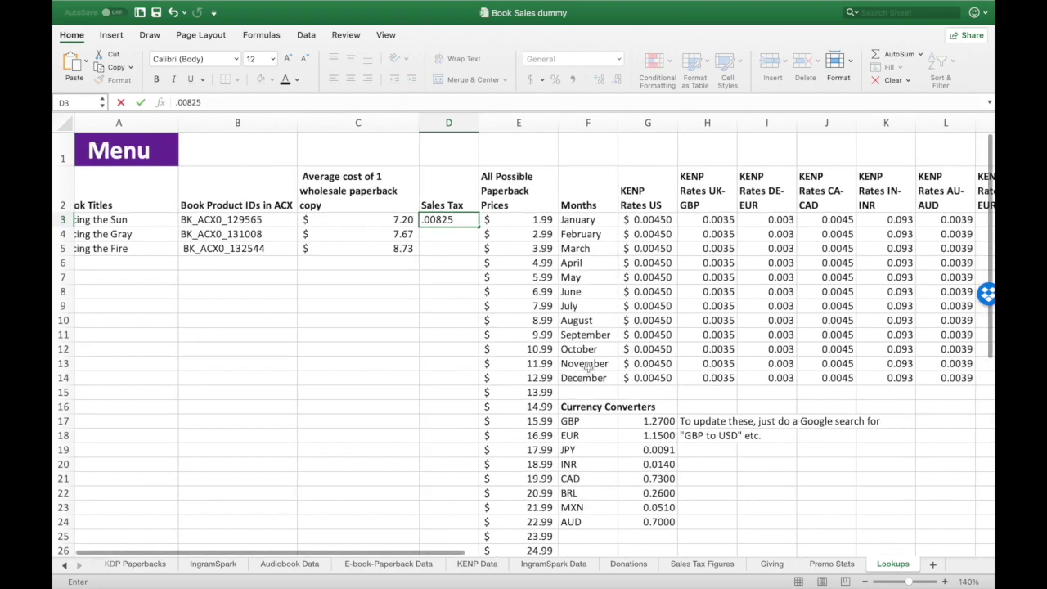
scroll(588, 368, right, 4)
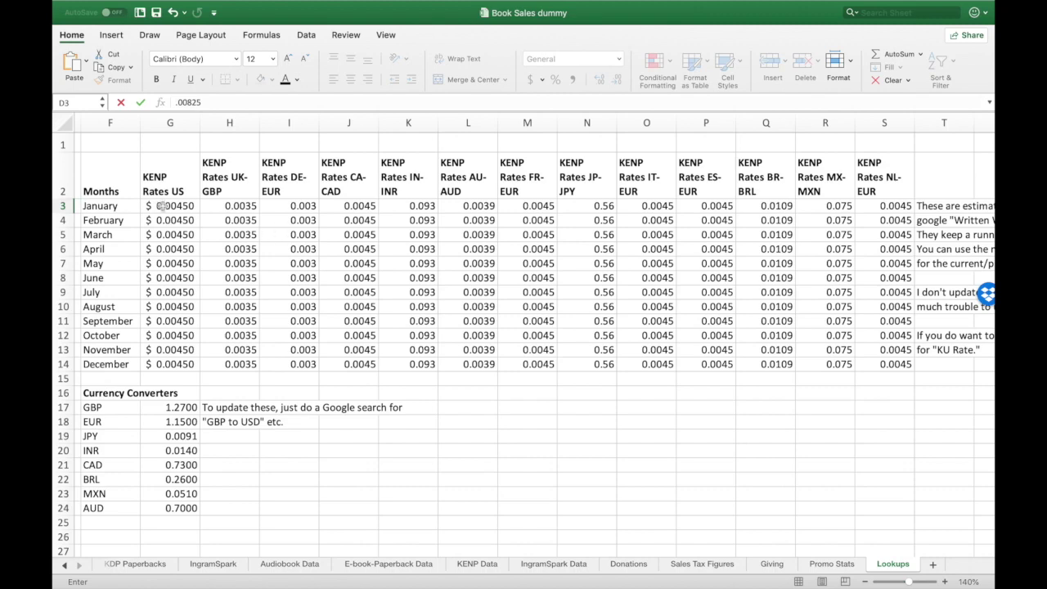
scroll(161, 206, right, 10)
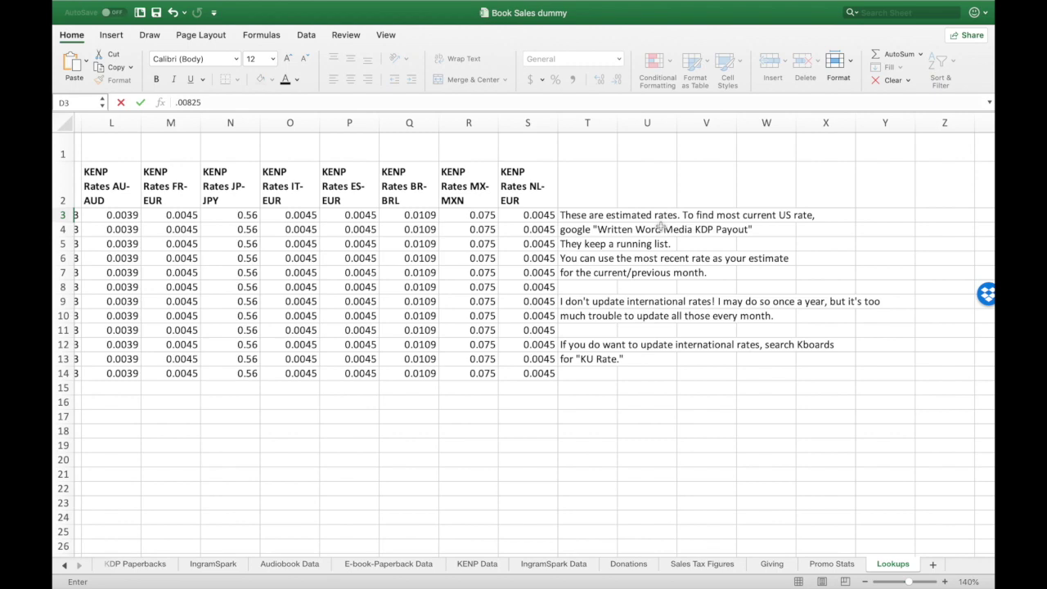
scroll(660, 229, left, 5)
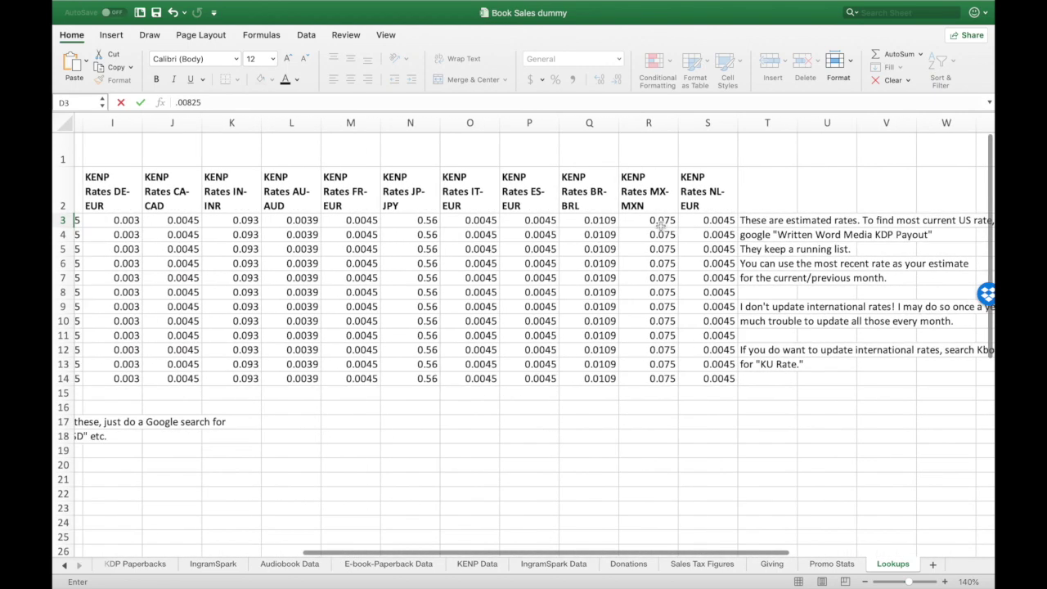
scroll(660, 227, left, 5)
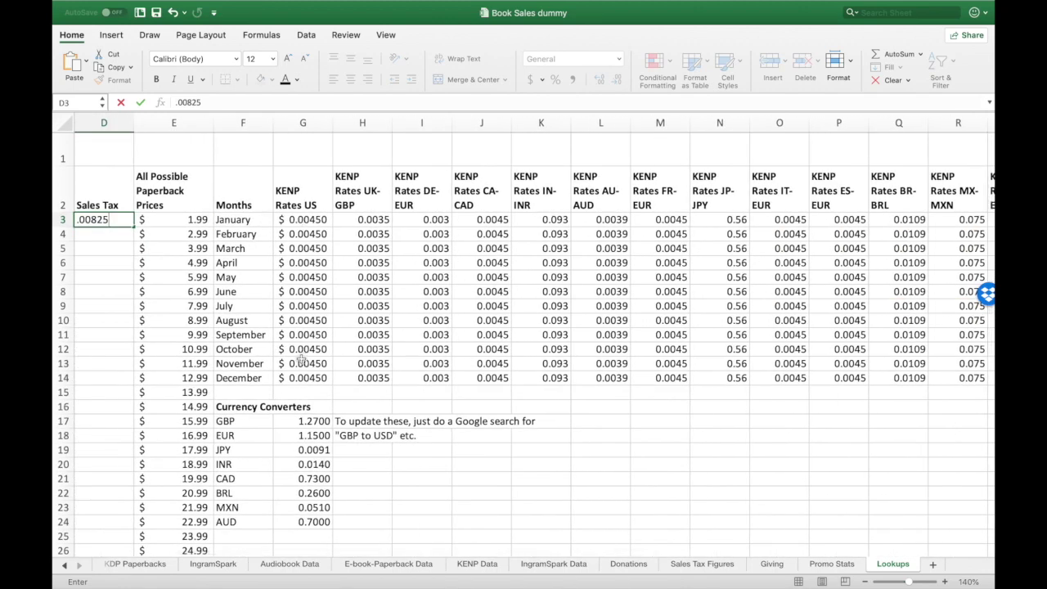
click(294, 219)
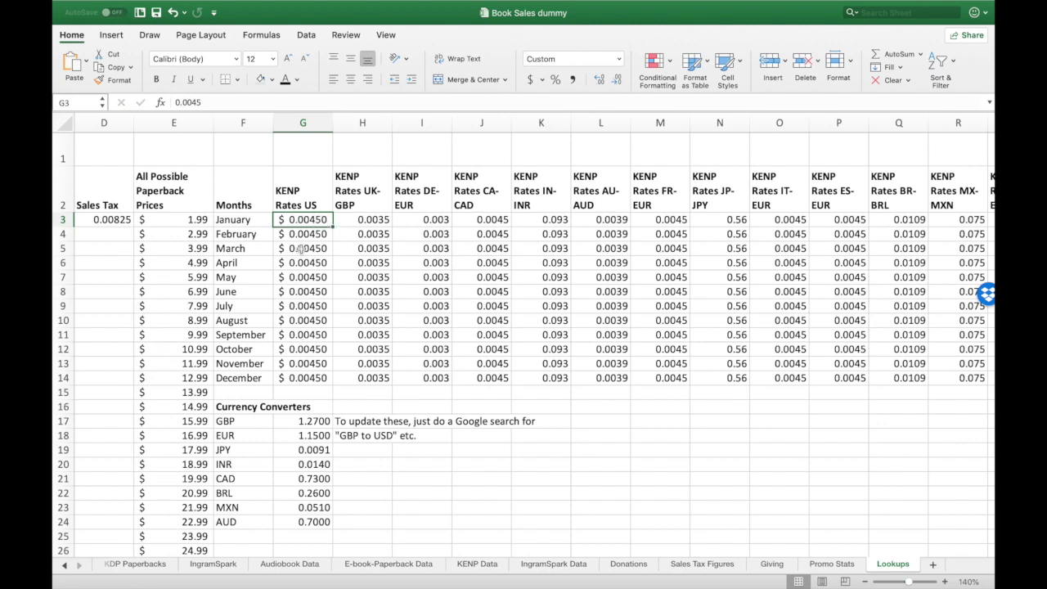
Step: Examine the international KENP rate columns and the notes on updating US and international rates in Lookups
scroll(424, 227, right, 2)
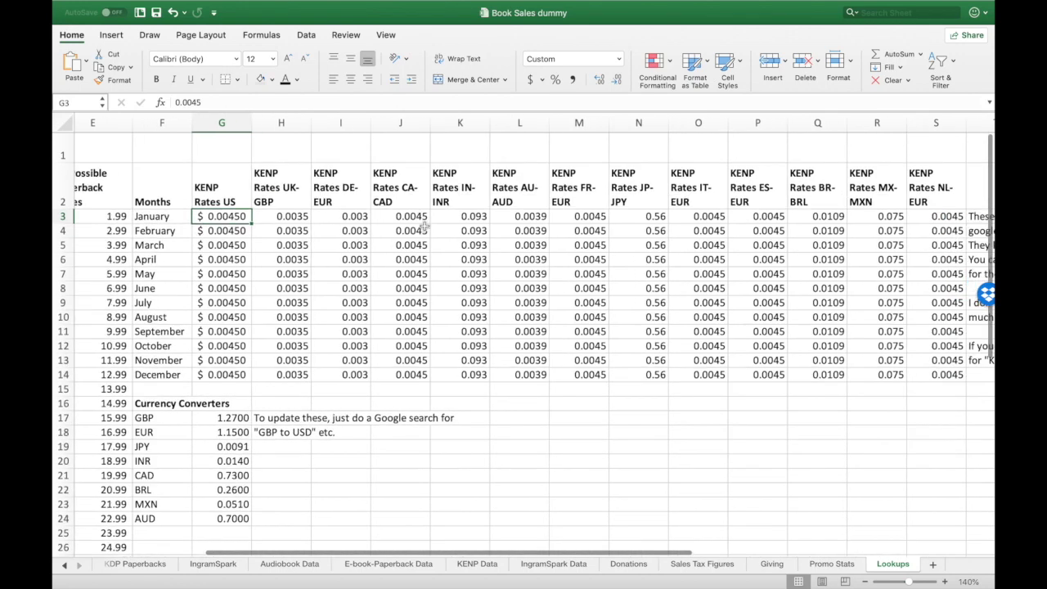
scroll(425, 227, right, 1)
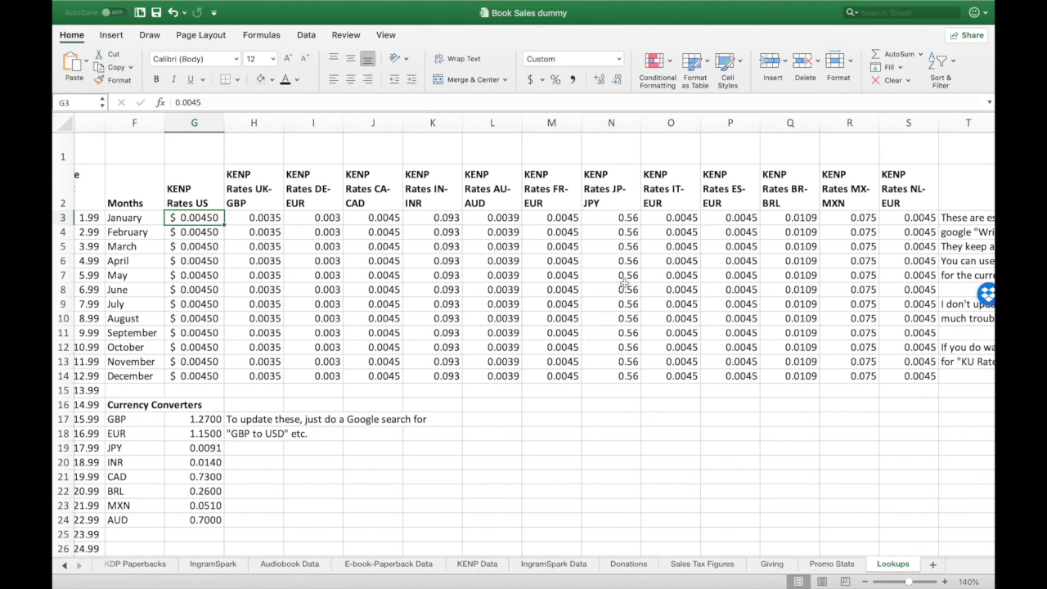
scroll(879, 308, right, 2)
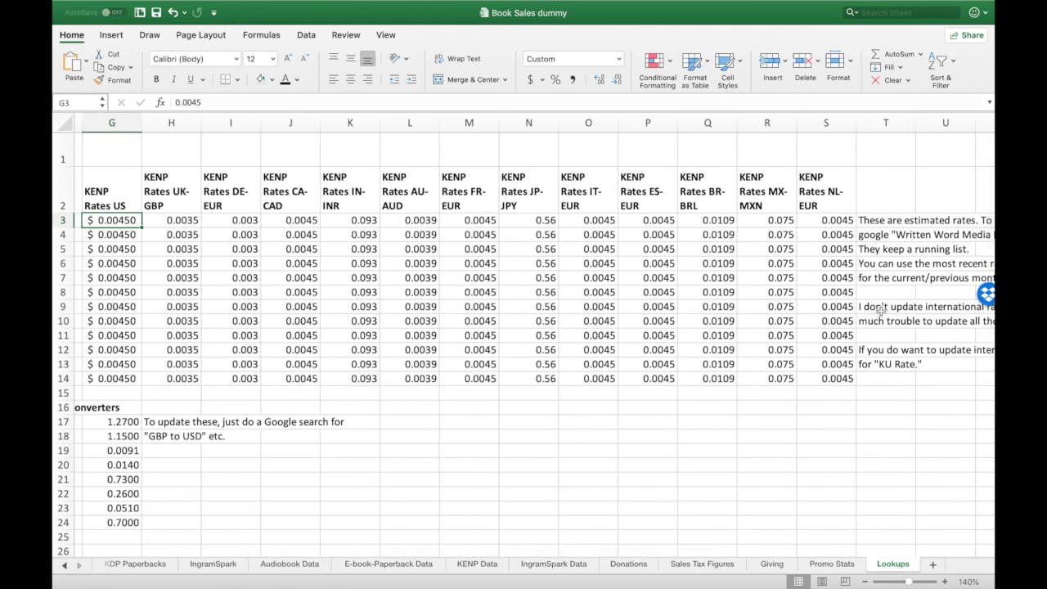
scroll(818, 314, right, 5)
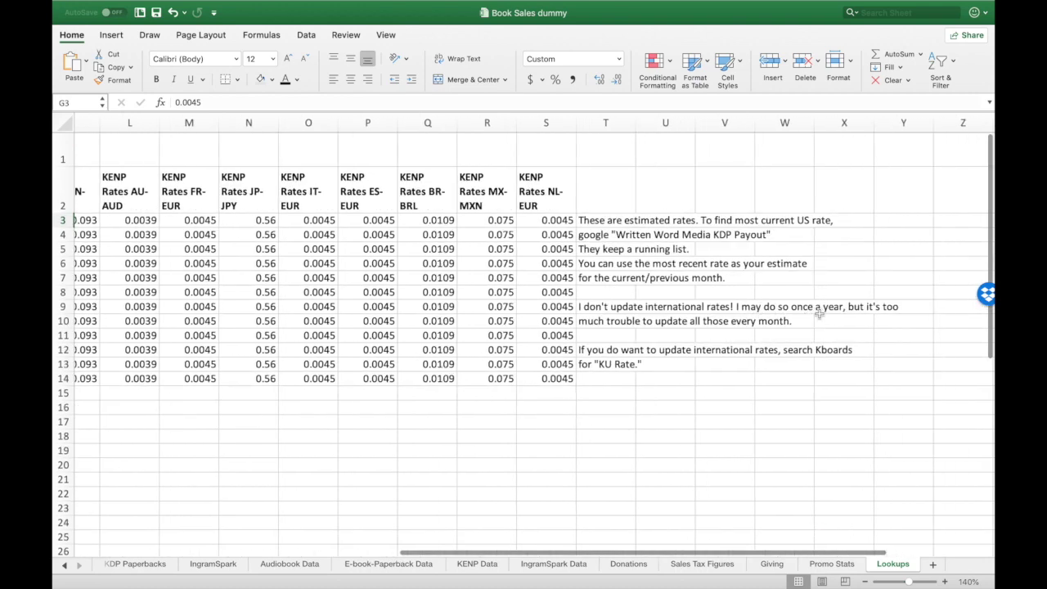
scroll(819, 314, right, 1)
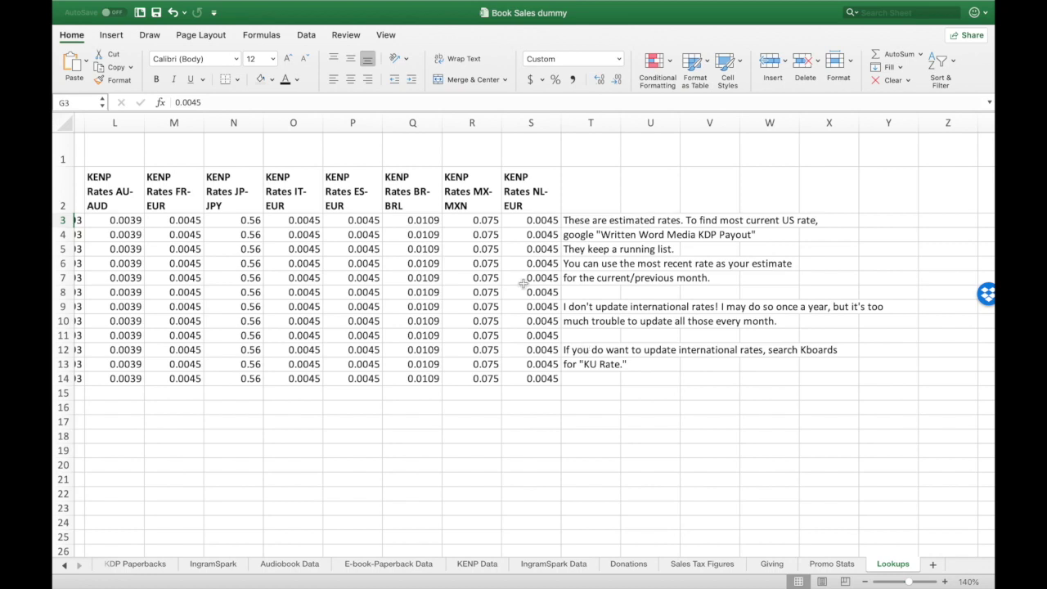
scroll(449, 226, left, 10)
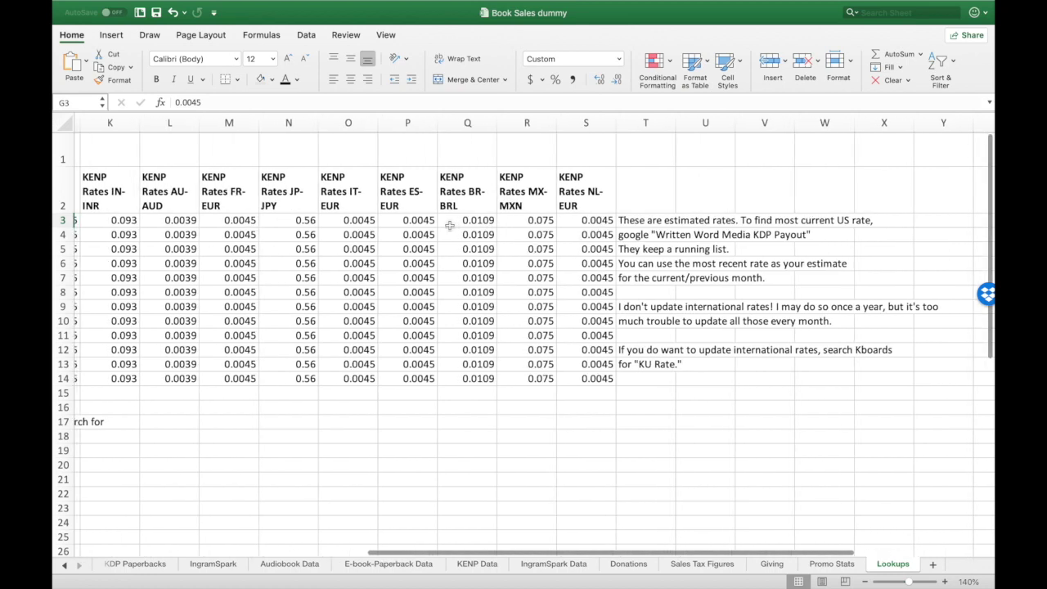
scroll(449, 226, left, 5)
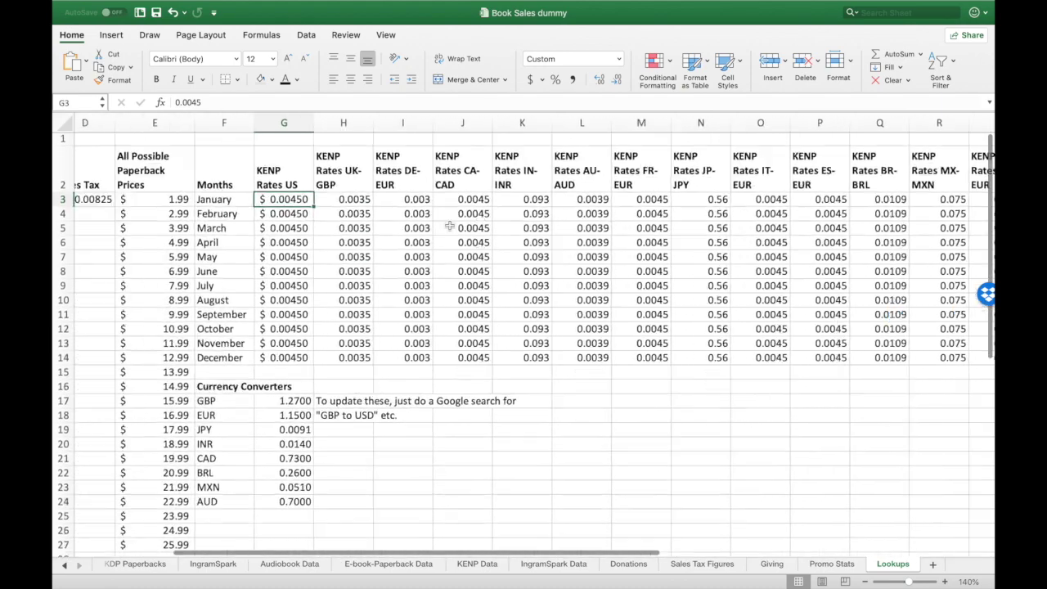
Step: Examine the Currency Converters table in F17:G24 and its note on how to update the exchange rates
scroll(443, 283, down, 3)
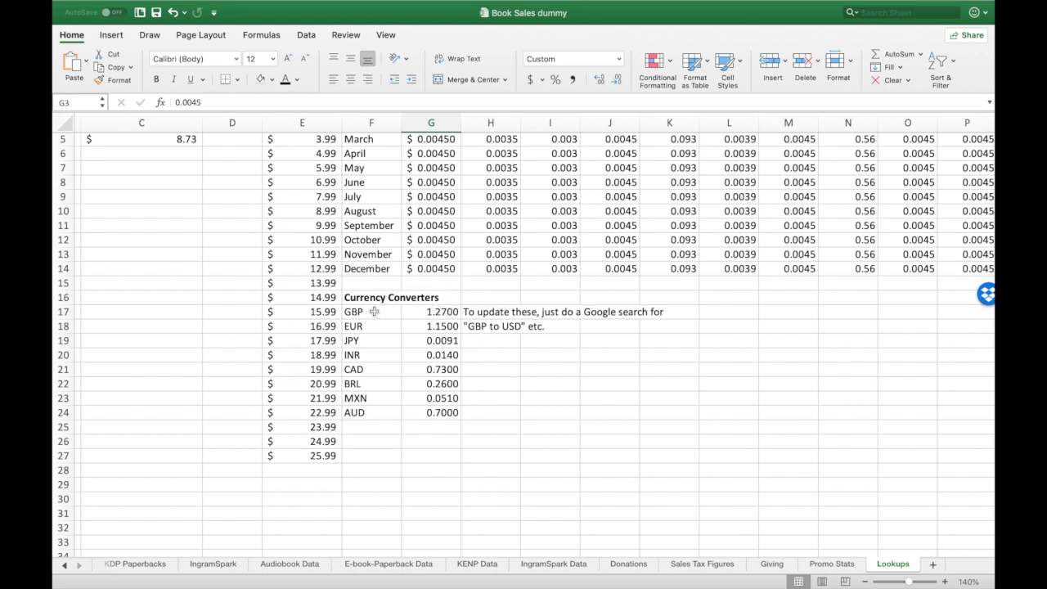
drag(476, 327, 509, 334)
click(422, 312)
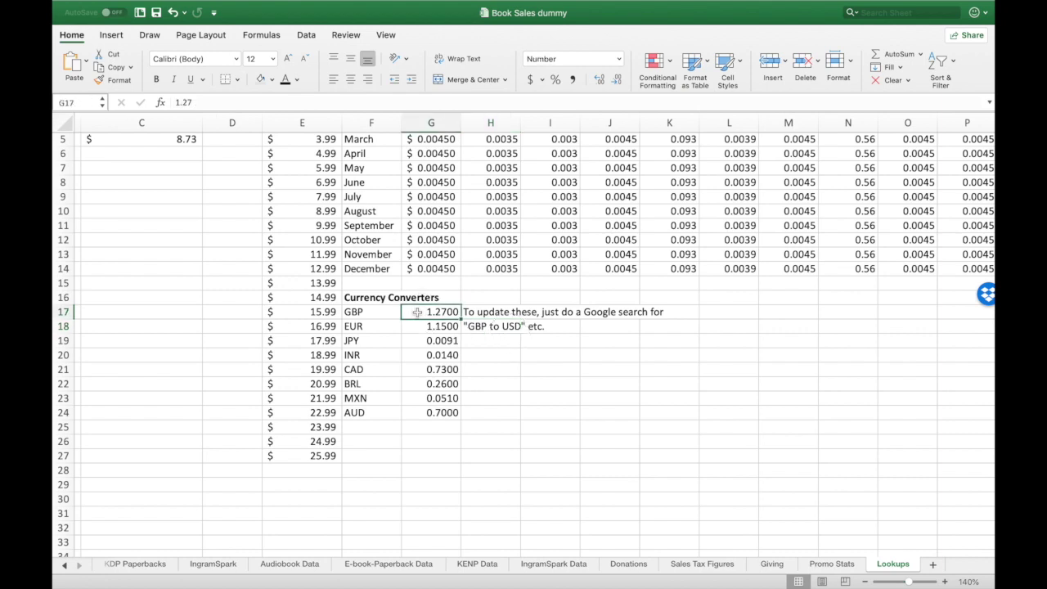
click(362, 313)
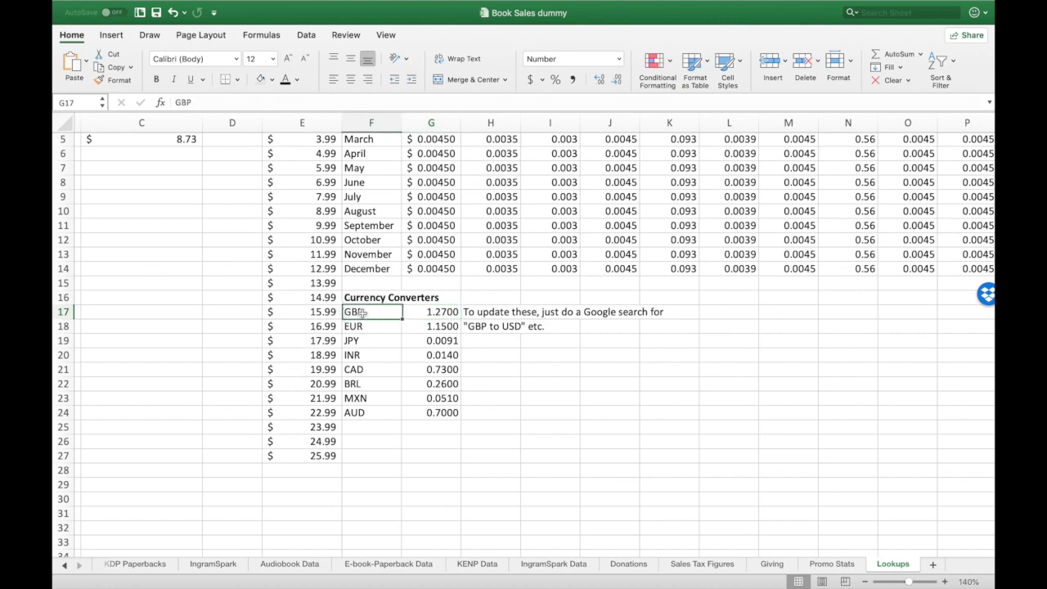
click(426, 311)
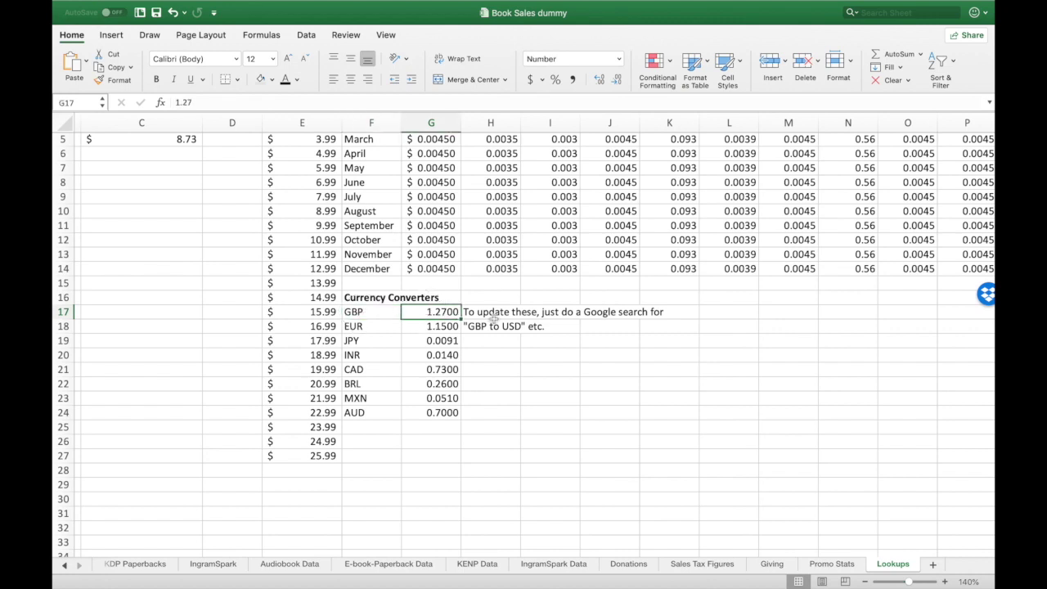
click(370, 314)
drag(370, 314, 423, 412)
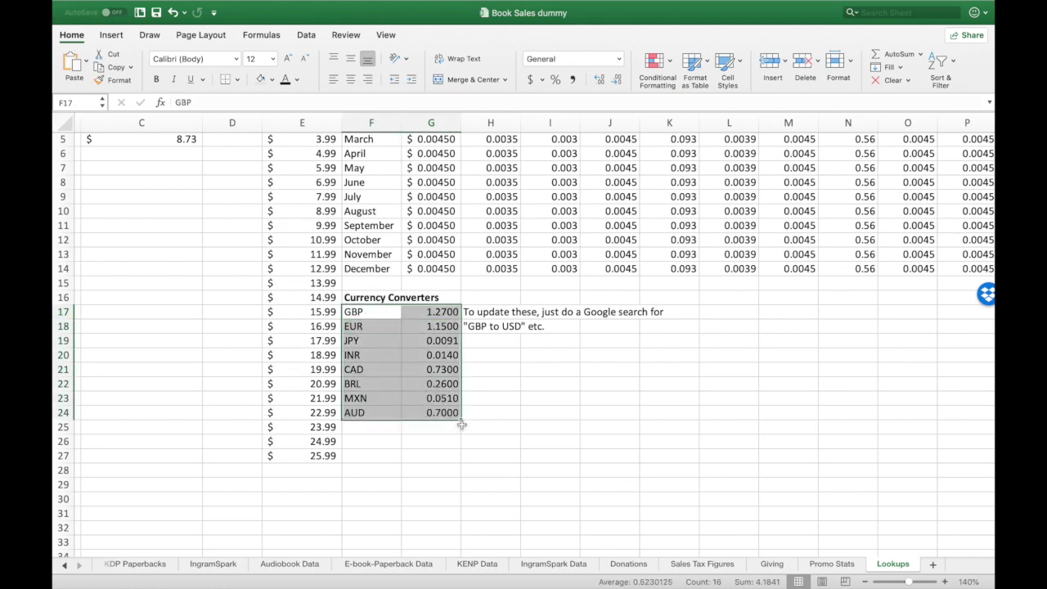
click(449, 312)
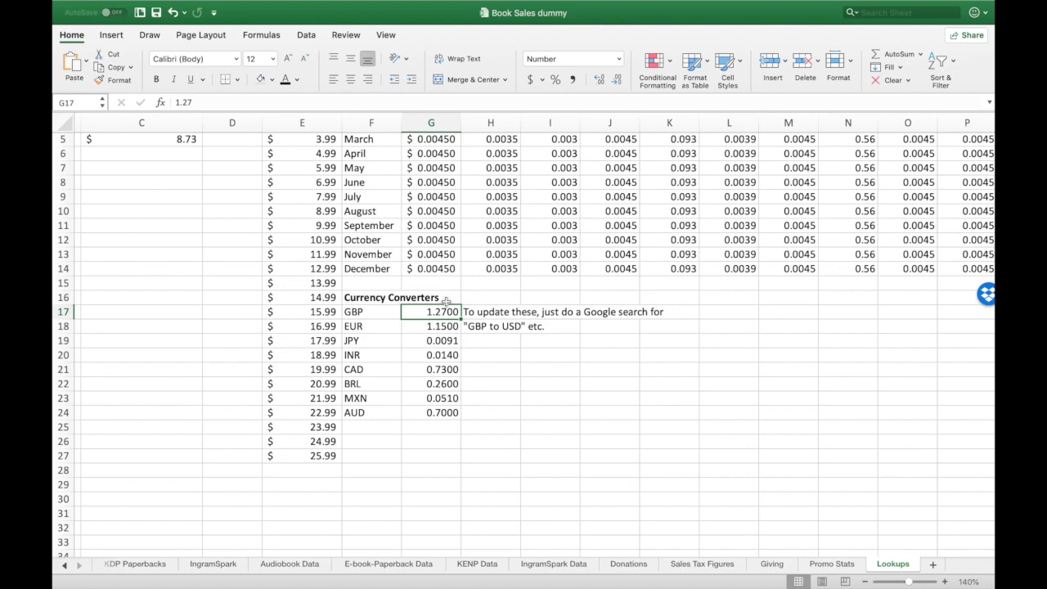
Step: Return to the Menu sheet and open the Website Sales sheet from it
scroll(446, 301, up, 4)
scroll(446, 301, left, 5)
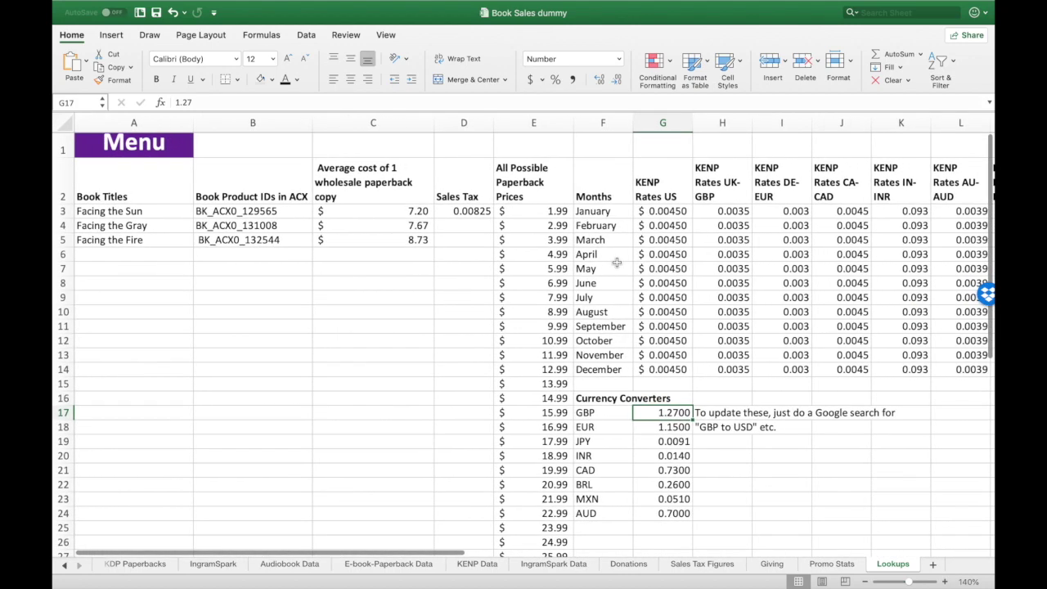
scroll(617, 262, right, 5)
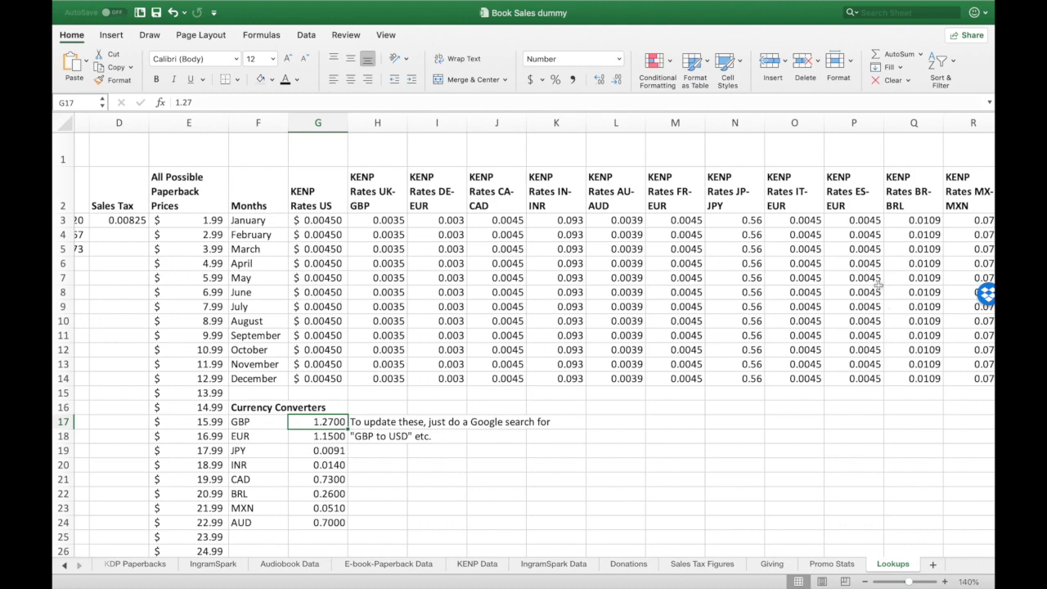
scroll(528, 299, left, 5)
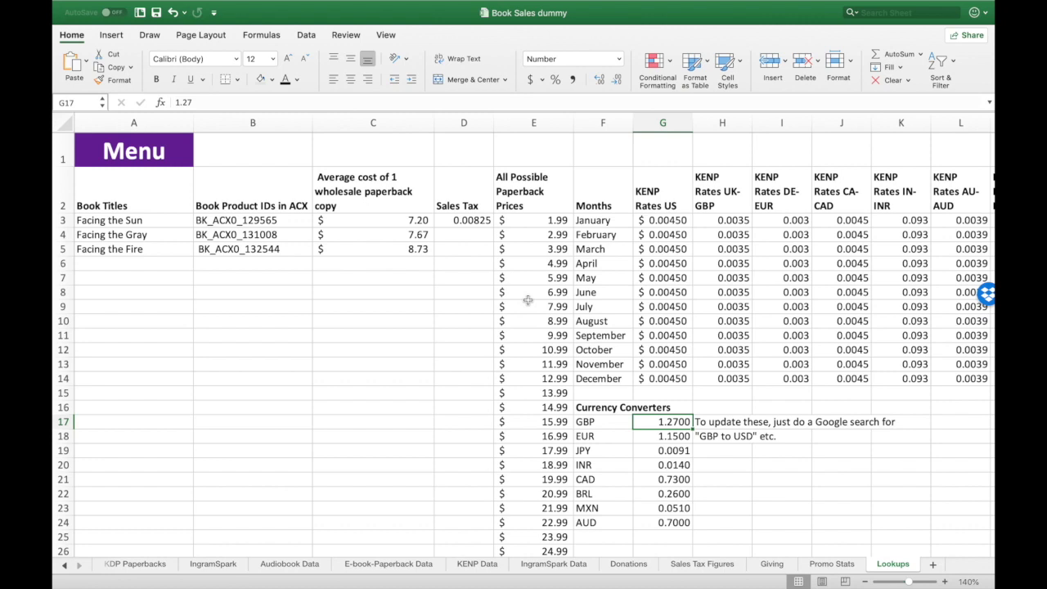
click(159, 156)
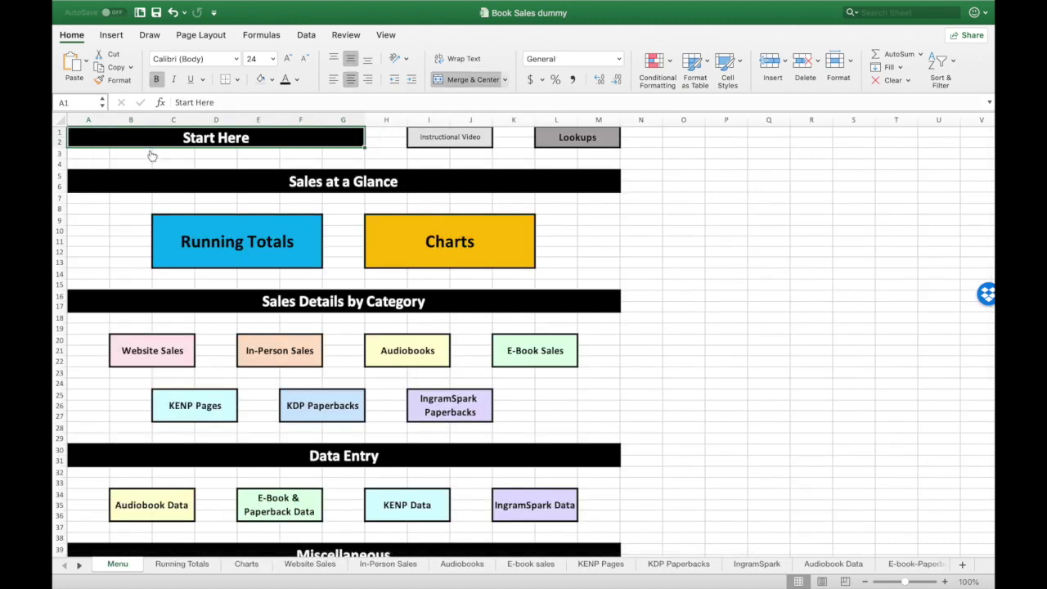
click(144, 356)
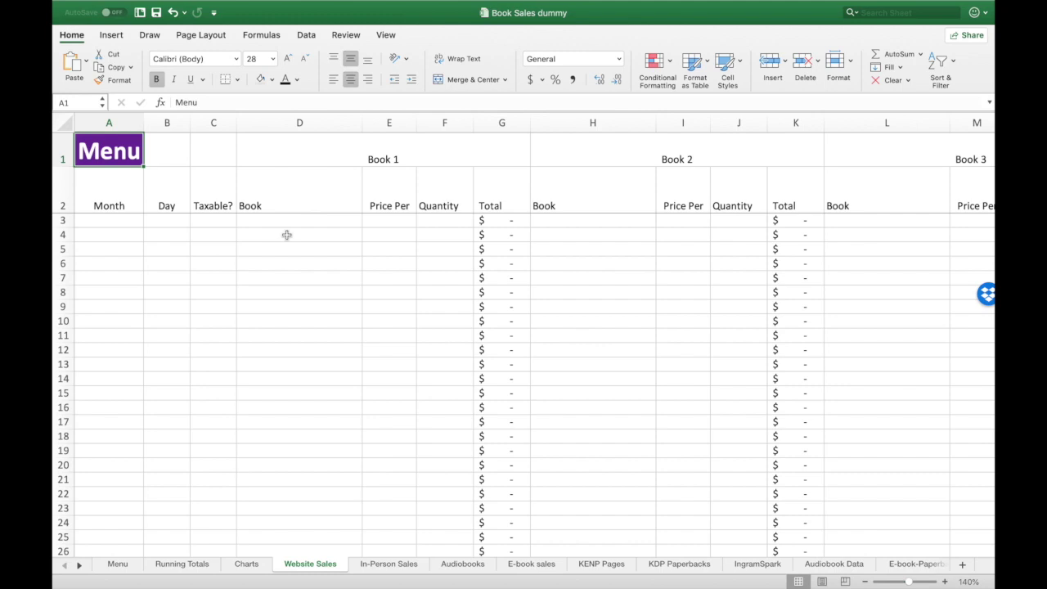
Step: Record a taxable October 16 sale in row 3, with Facing the Sun as Book 1, price $12.99 and quantity 3
click(112, 223)
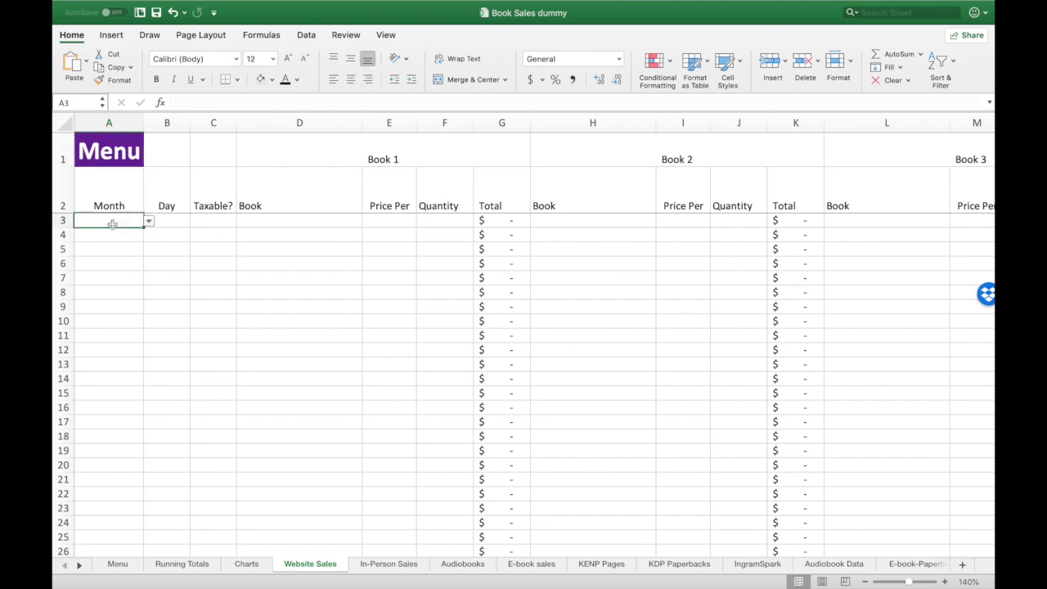
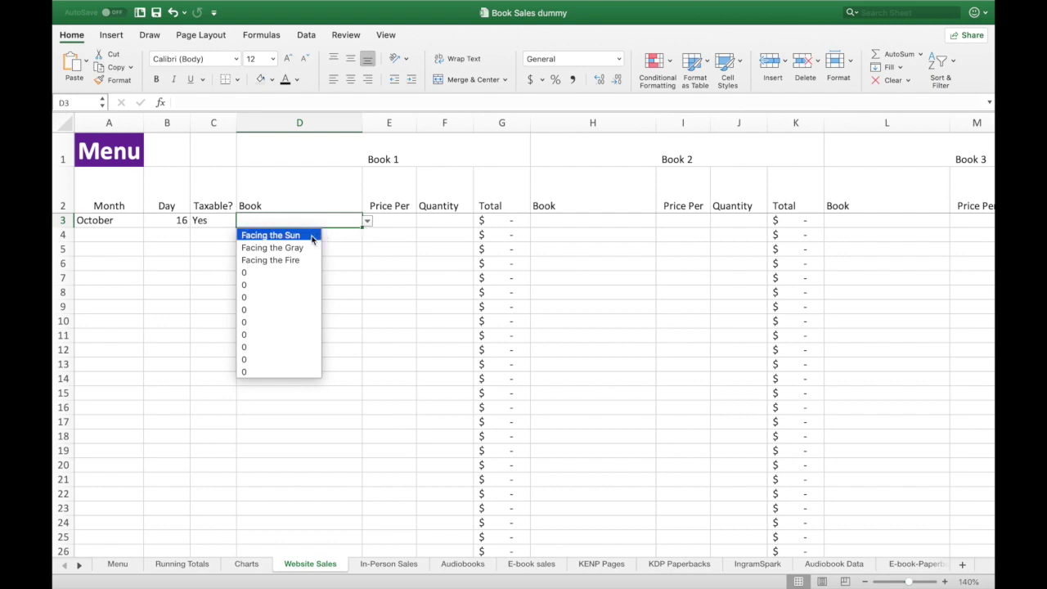
click(311, 235)
click(392, 222)
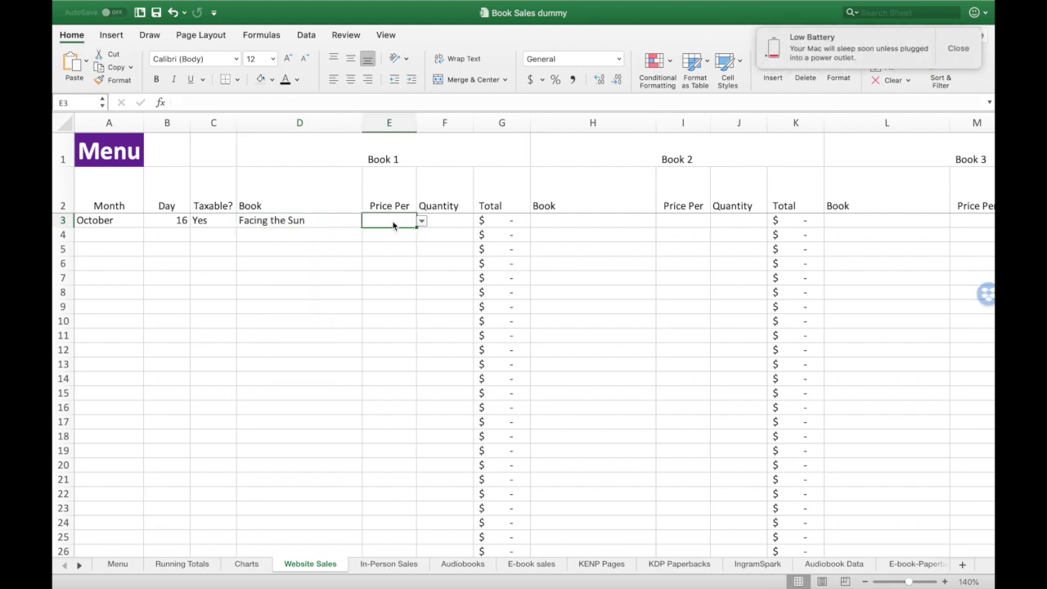
click(422, 221)
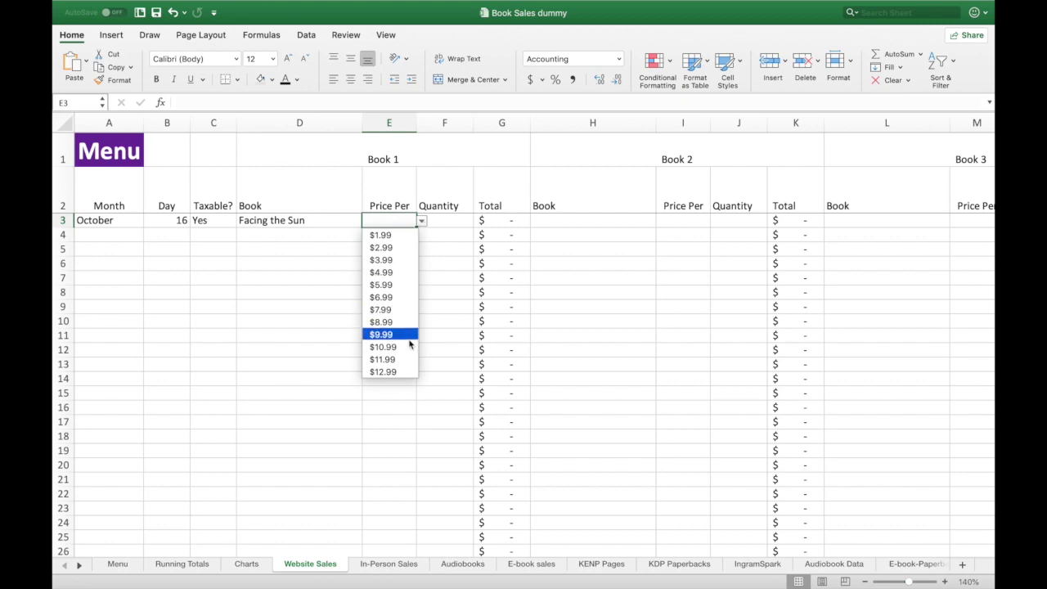
click(403, 372)
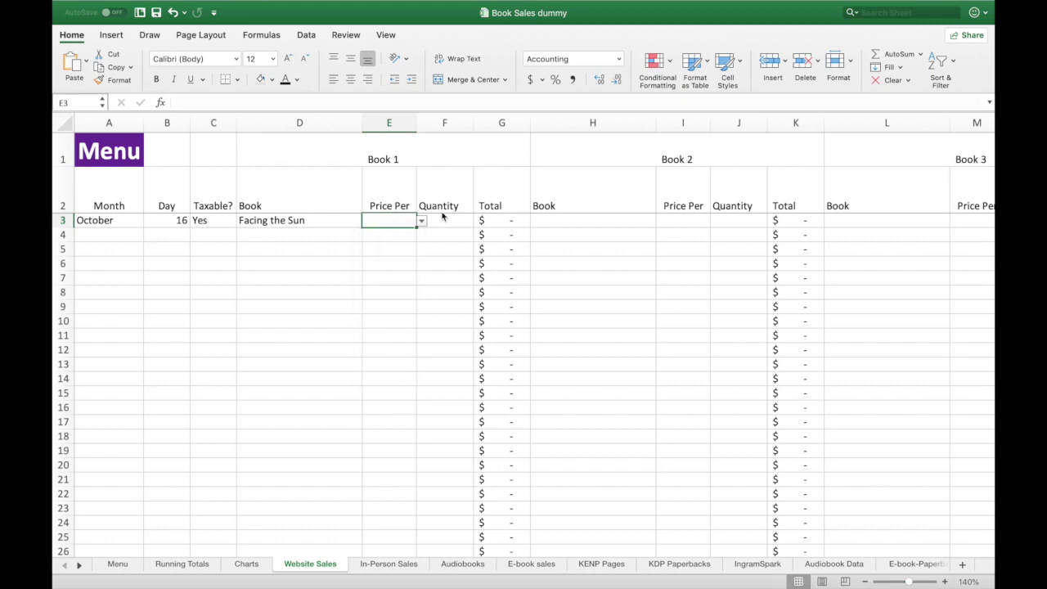
click(456, 227)
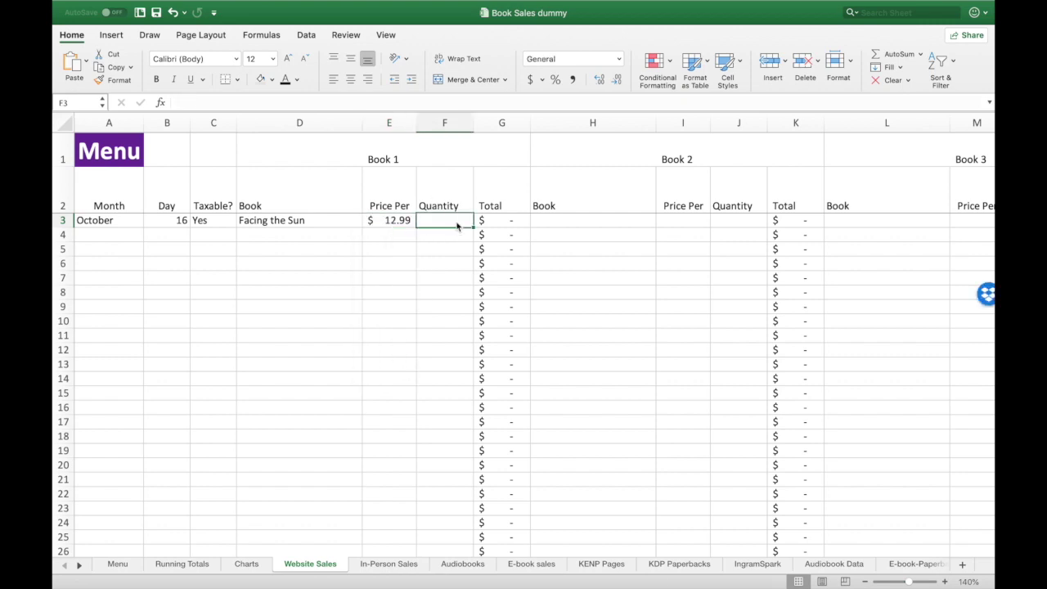
text(3)
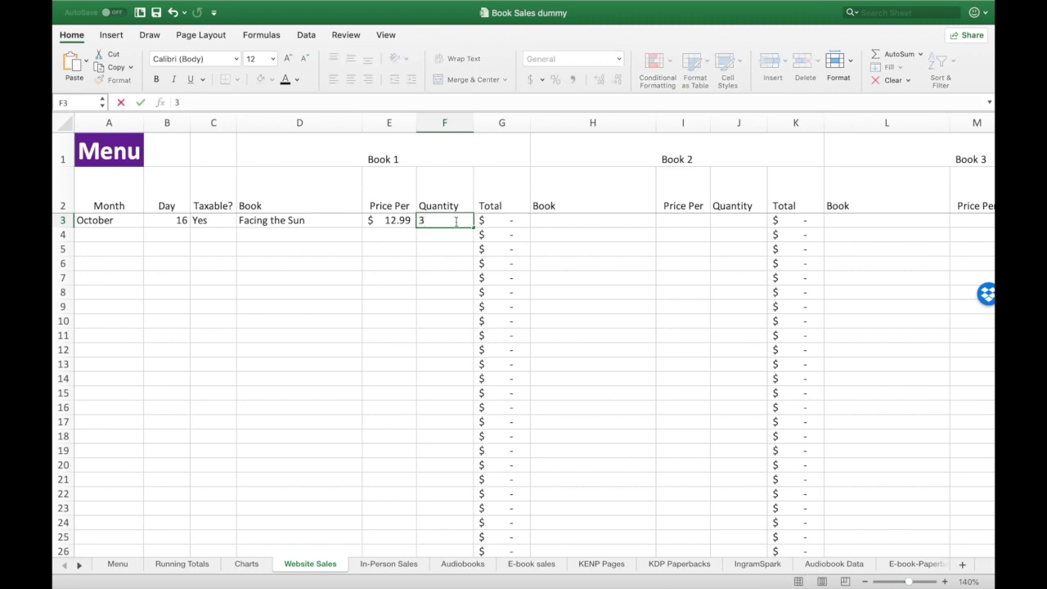
key(Tab)
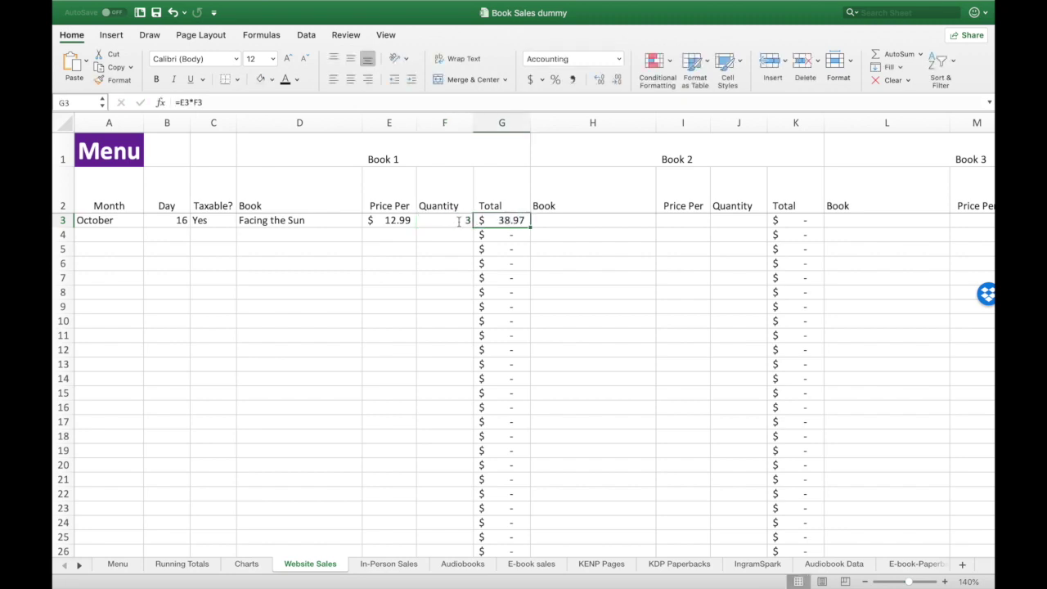
Step: Enter 6 for shipping in X3 and 3.80 for tax in Y3 on the same website sale
scroll(517, 213, right, 4)
scroll(517, 214, right, 2)
scroll(517, 213, right, 4)
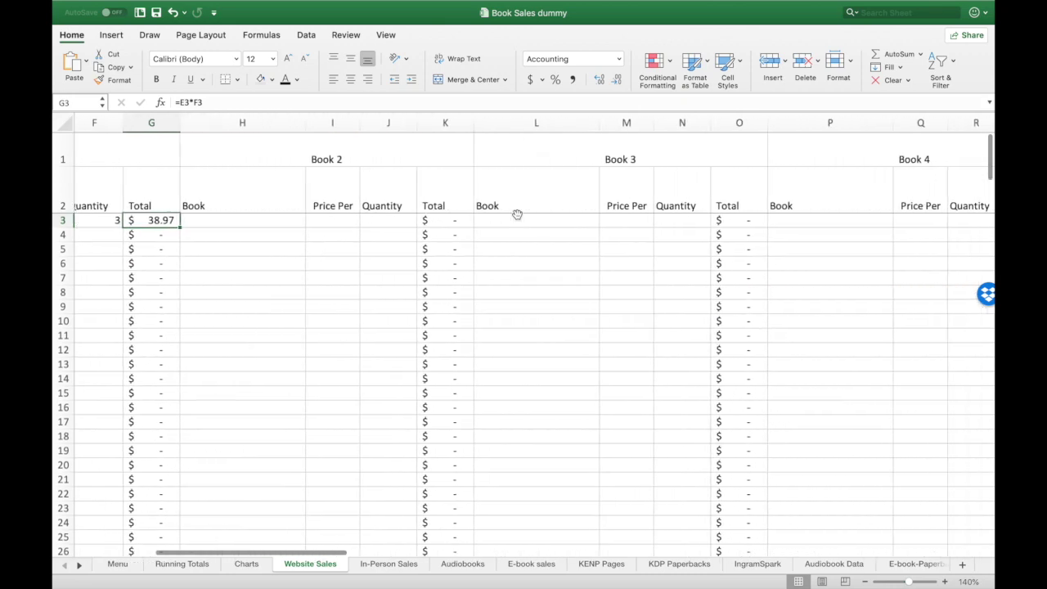
scroll(517, 213, right, 6)
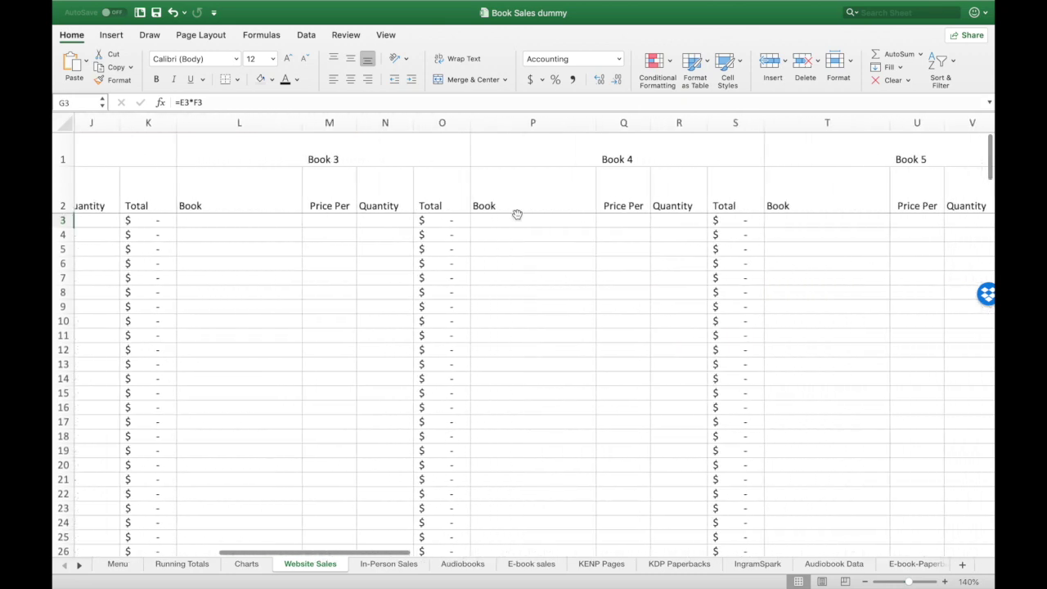
scroll(517, 213, right, 2)
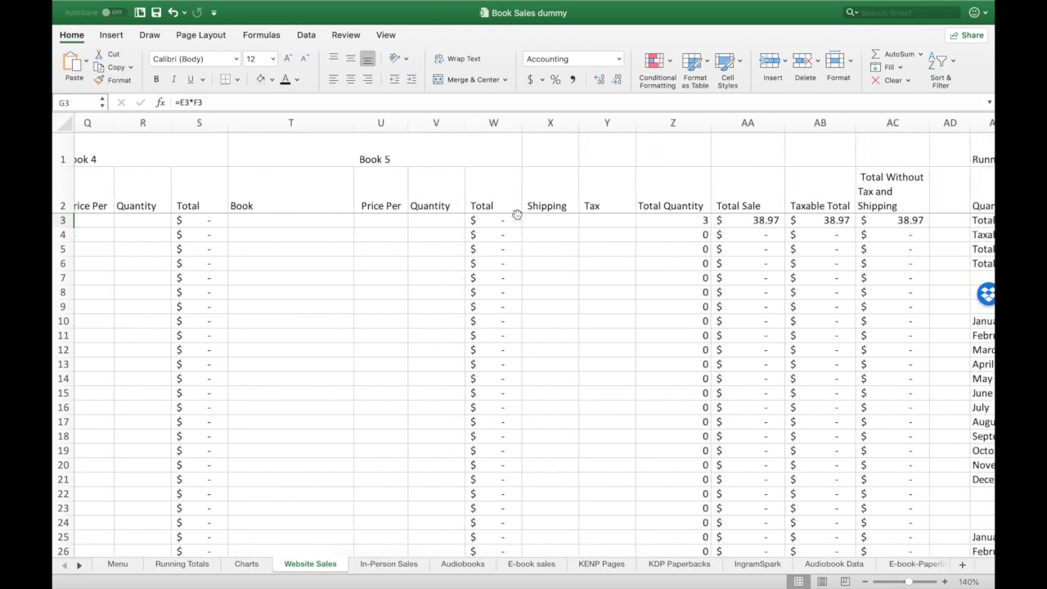
scroll(517, 214, right, 3)
click(348, 221)
text(6)
key(Tab)
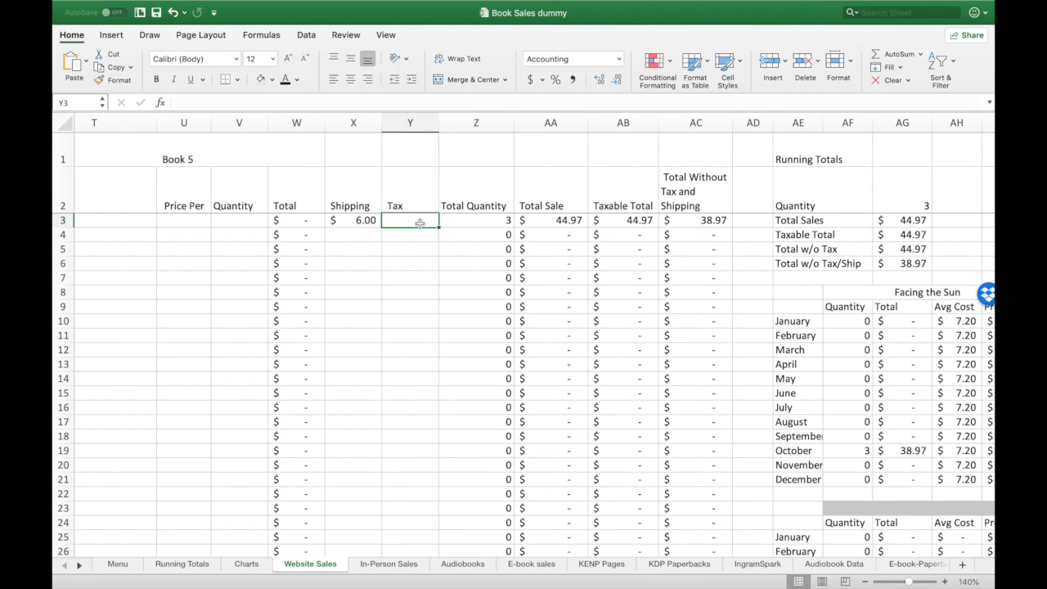
text(3.80)
key(Tab)
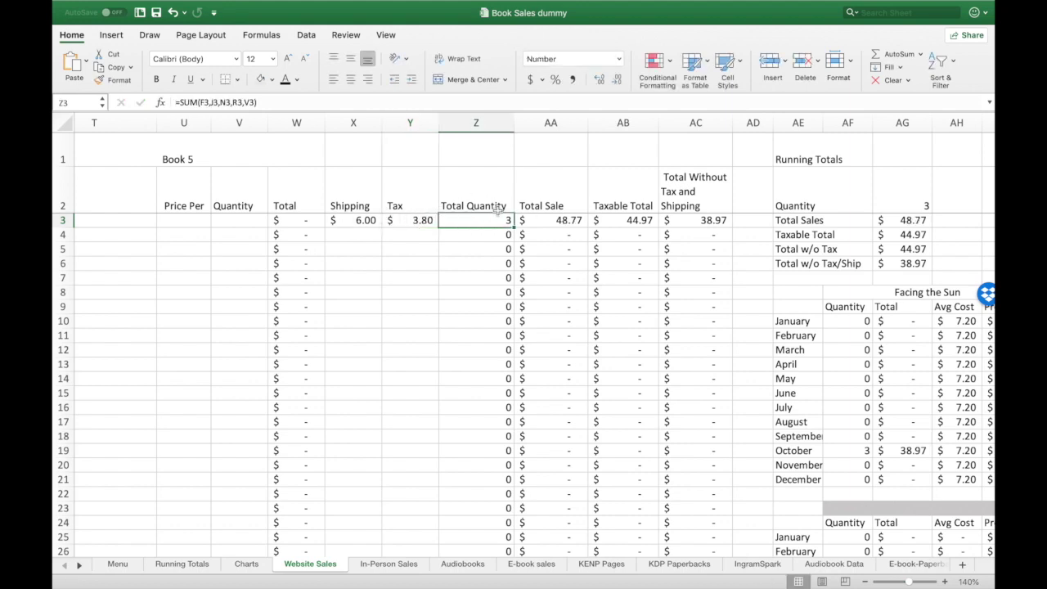
click(418, 220)
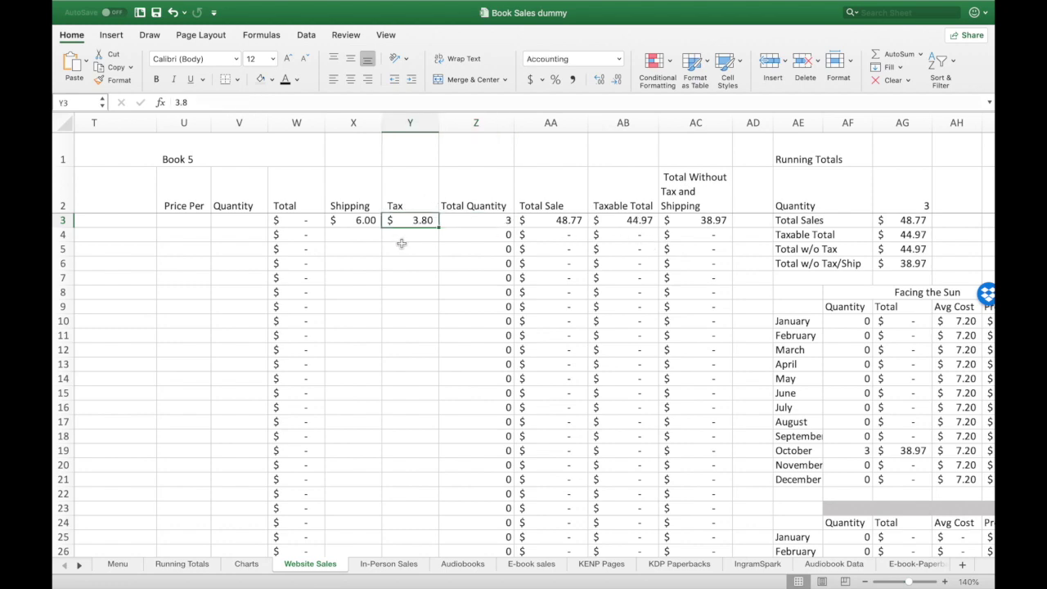
Step: Review the Book 2 and Book 3 columns and the list of titles offered in H3 on the Website Sales sheet
scroll(402, 243, left, 3)
scroll(402, 243, down, 1)
scroll(401, 243, left, 10)
scroll(402, 243, up, 1)
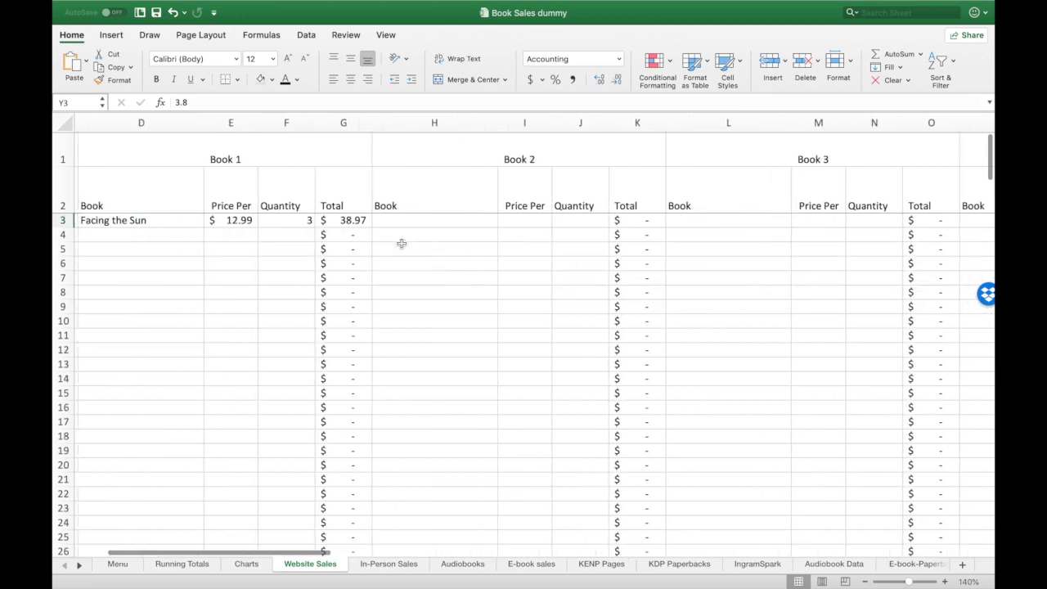
click(579, 221)
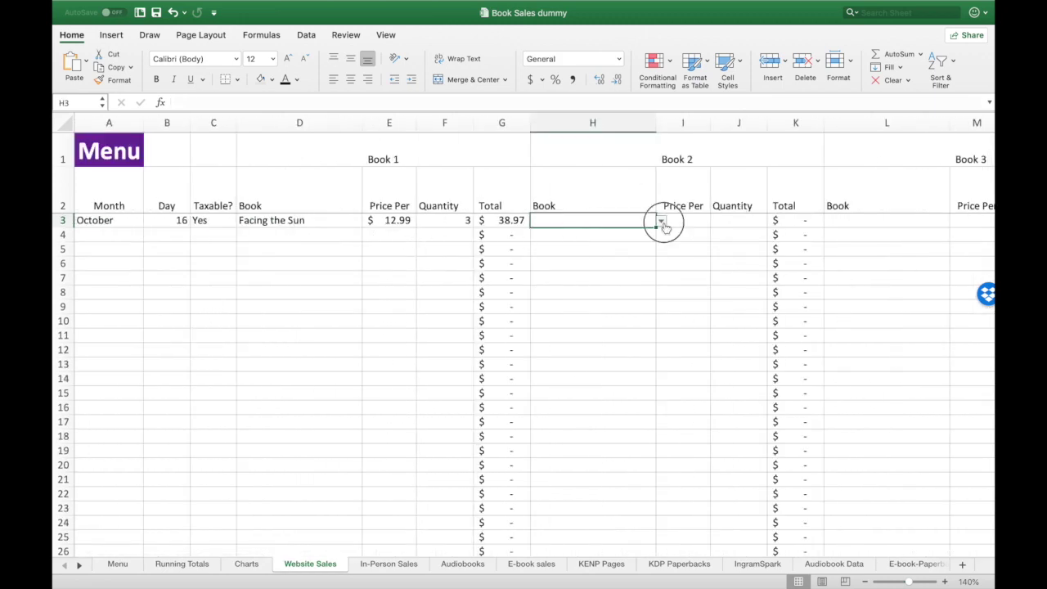
click(661, 221)
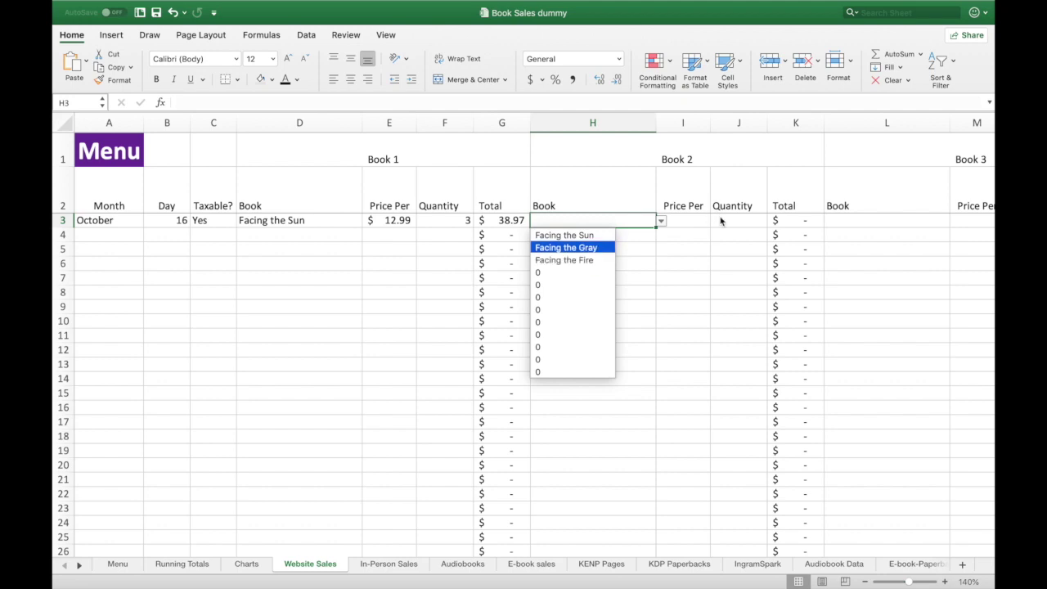
key(Escape)
scroll(681, 158, right, 10)
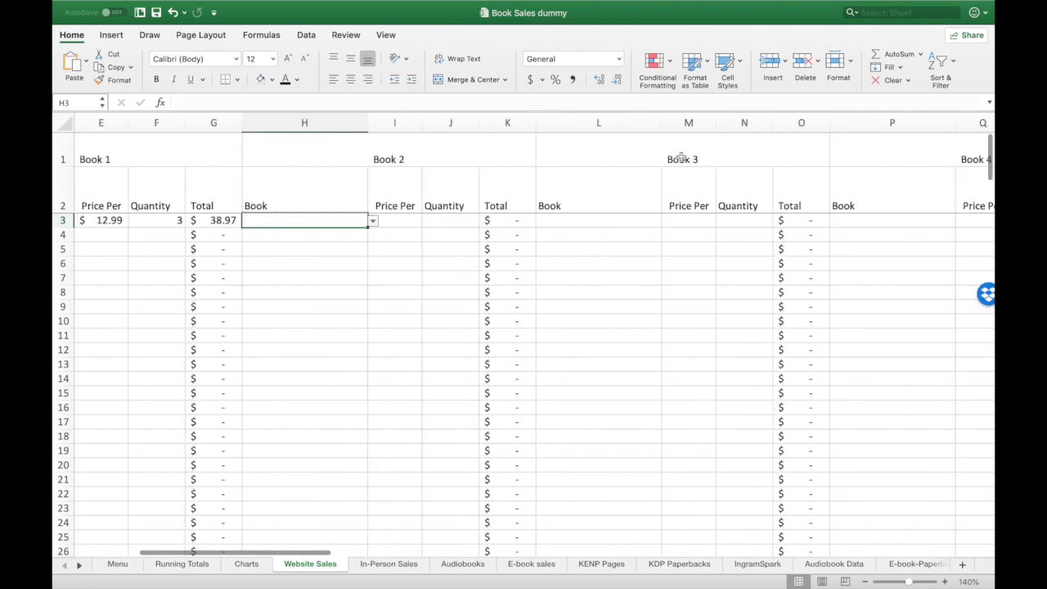
scroll(680, 157, left, 10)
scroll(680, 158, left, 1)
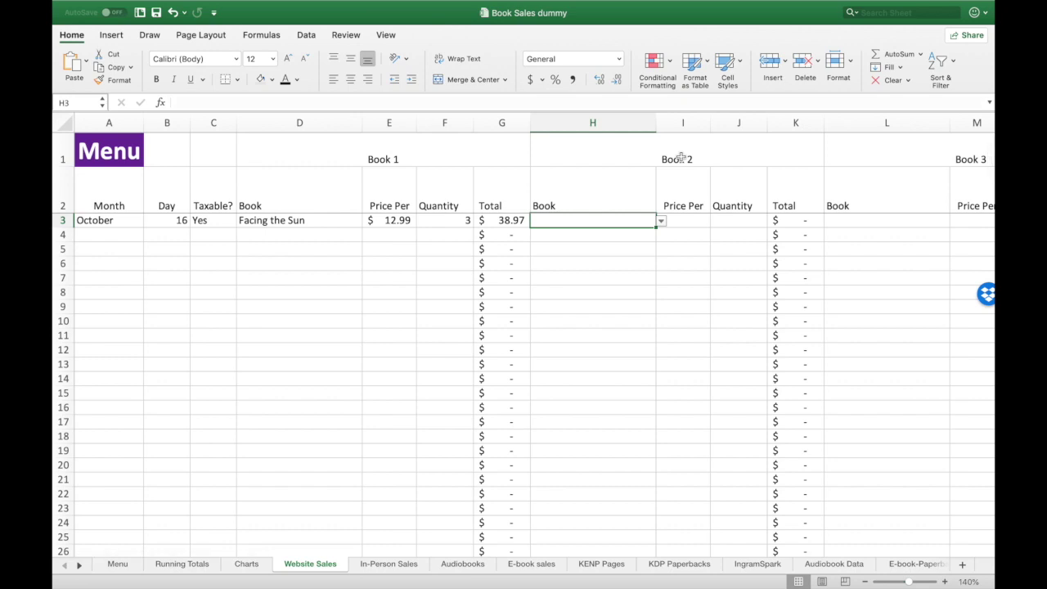
Step: Open the In-Person Sales sheet and start row 3 with November, day 20, marked Yes for taxable
click(108, 151)
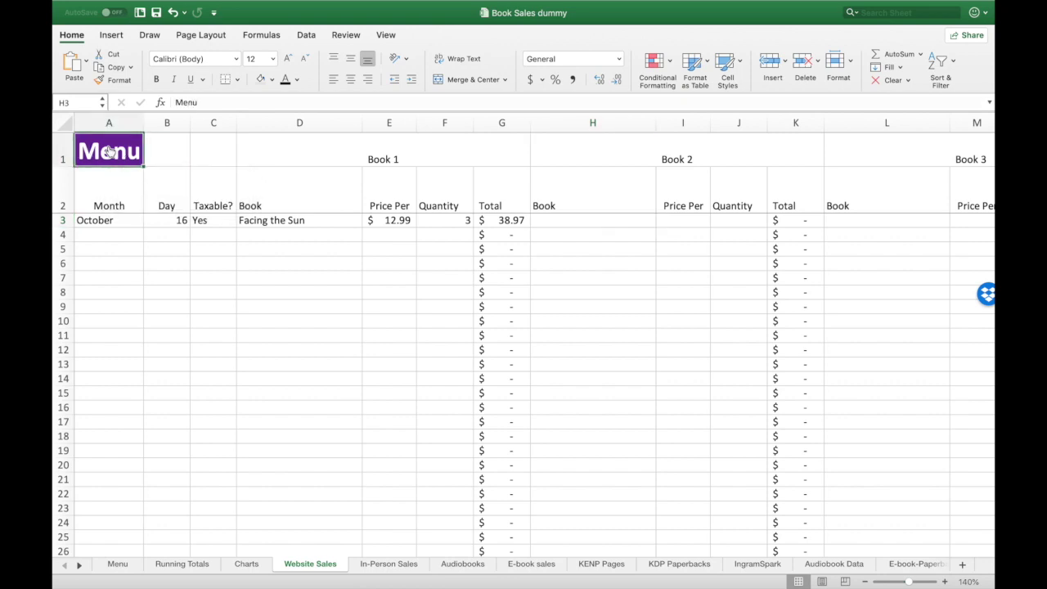
click(390, 564)
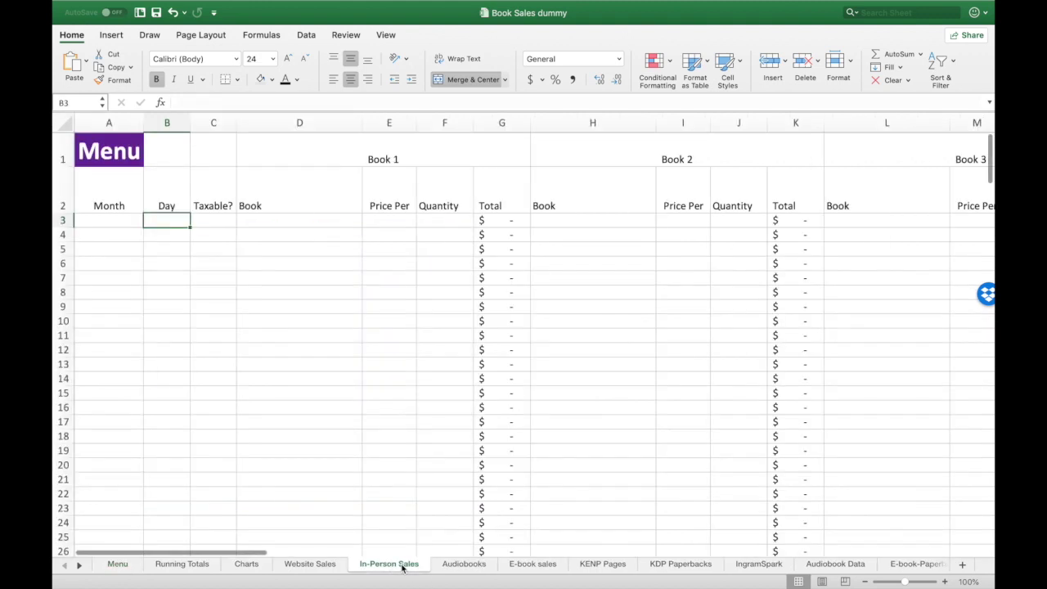
click(103, 231)
click(104, 220)
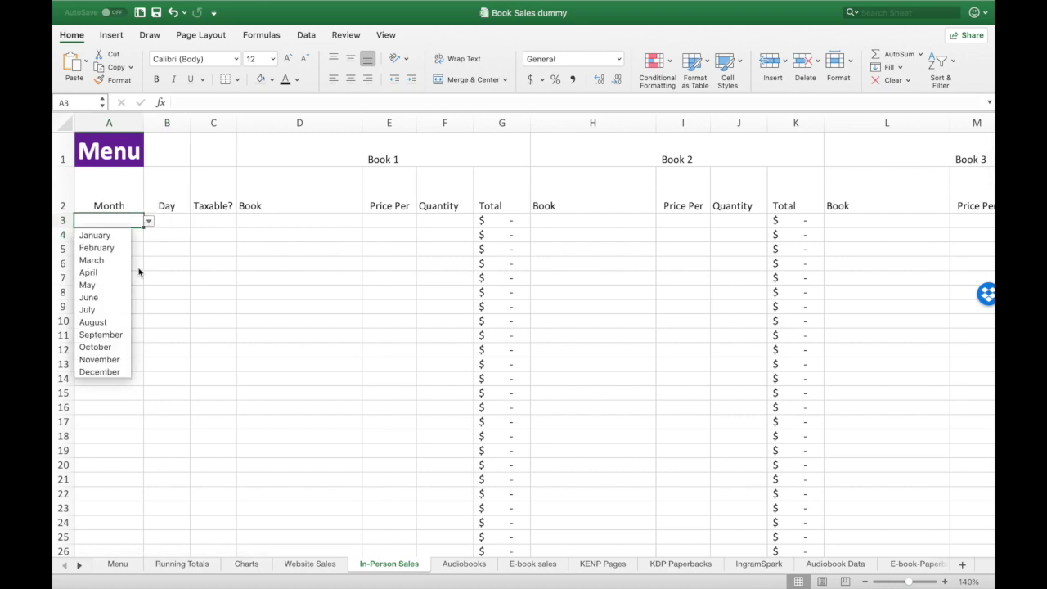
click(148, 221)
click(115, 361)
click(181, 220)
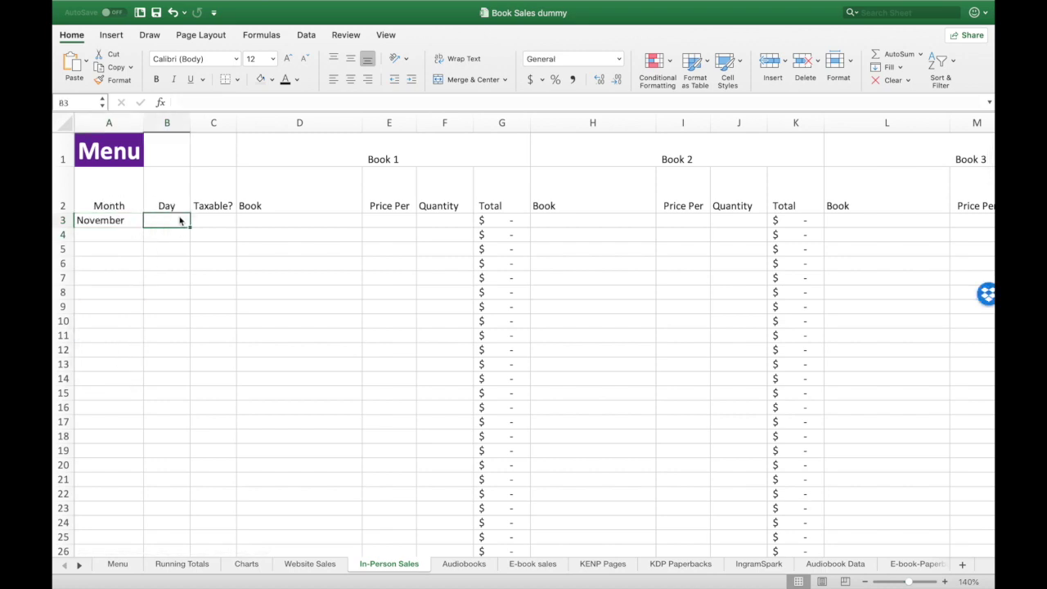
text(20)
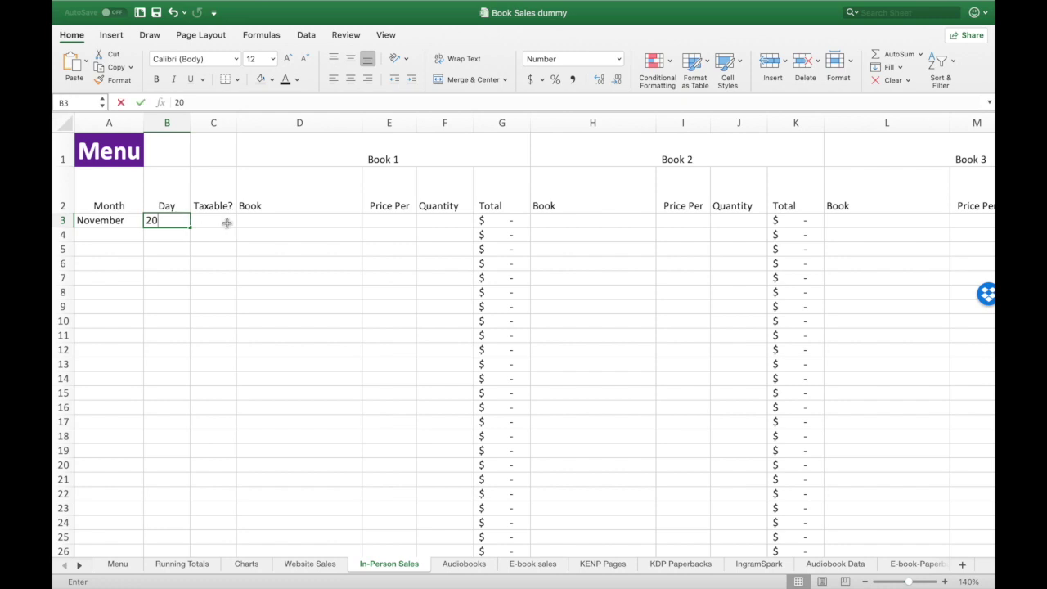
double_click(226, 221)
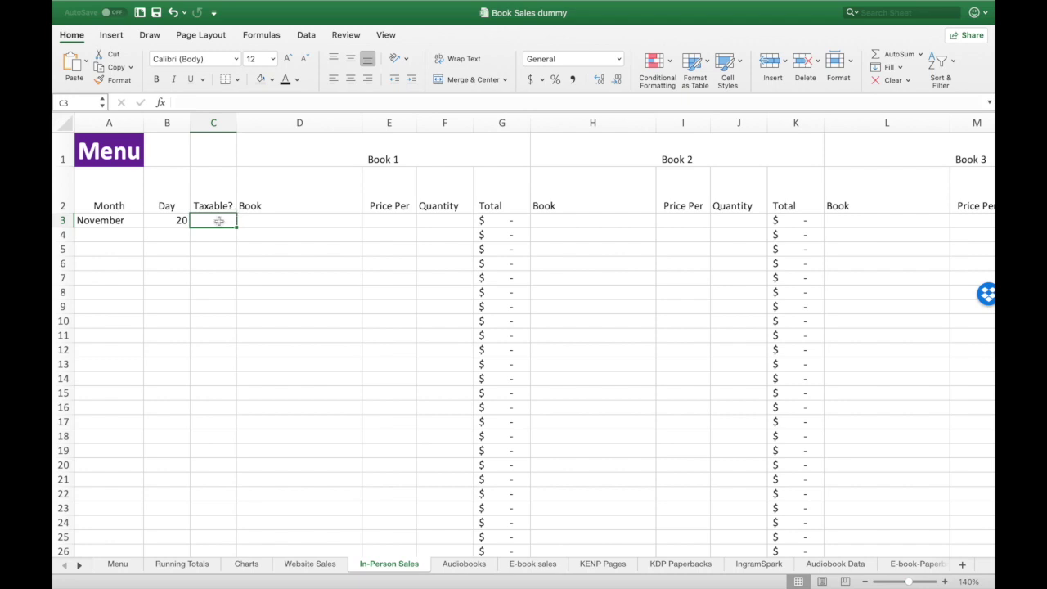
text(Yes)
key(Tab)
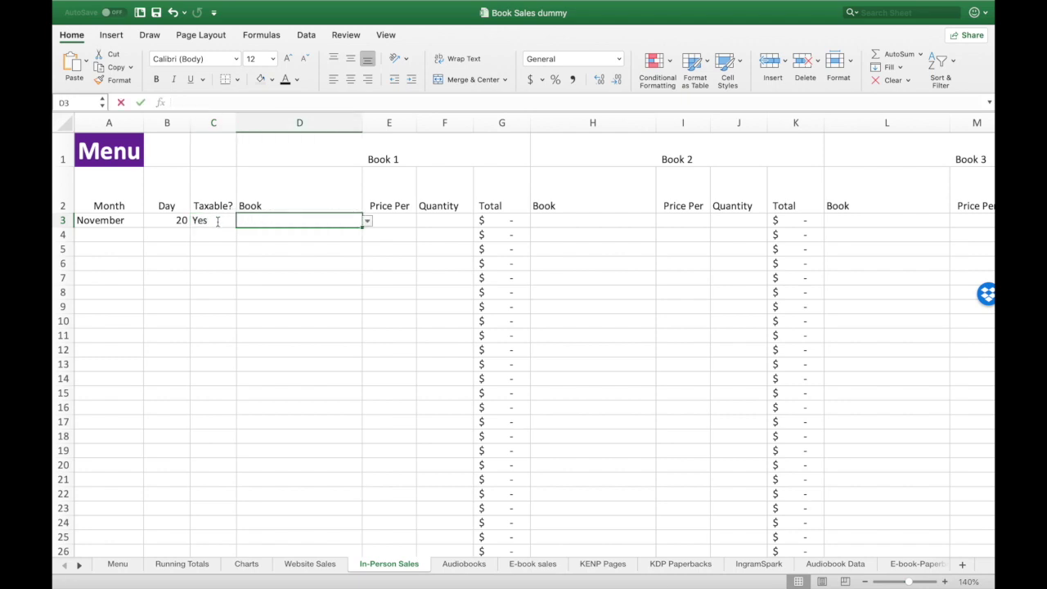
Step: Fill in Book 1 of the in-person sale with Facing the Sun, price $12.99 and quantity 5
click(367, 222)
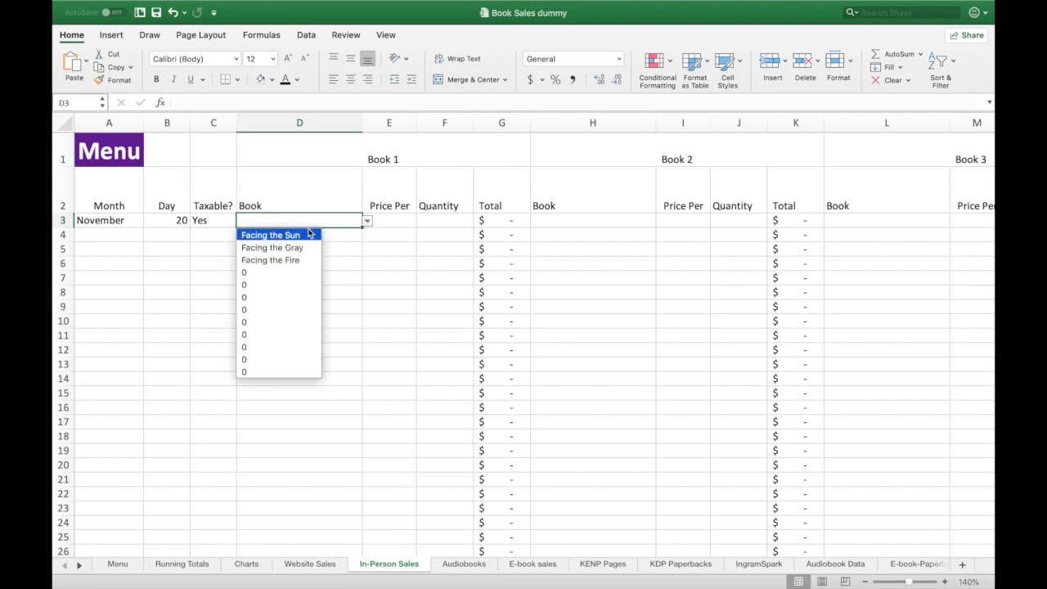
click(309, 235)
click(381, 221)
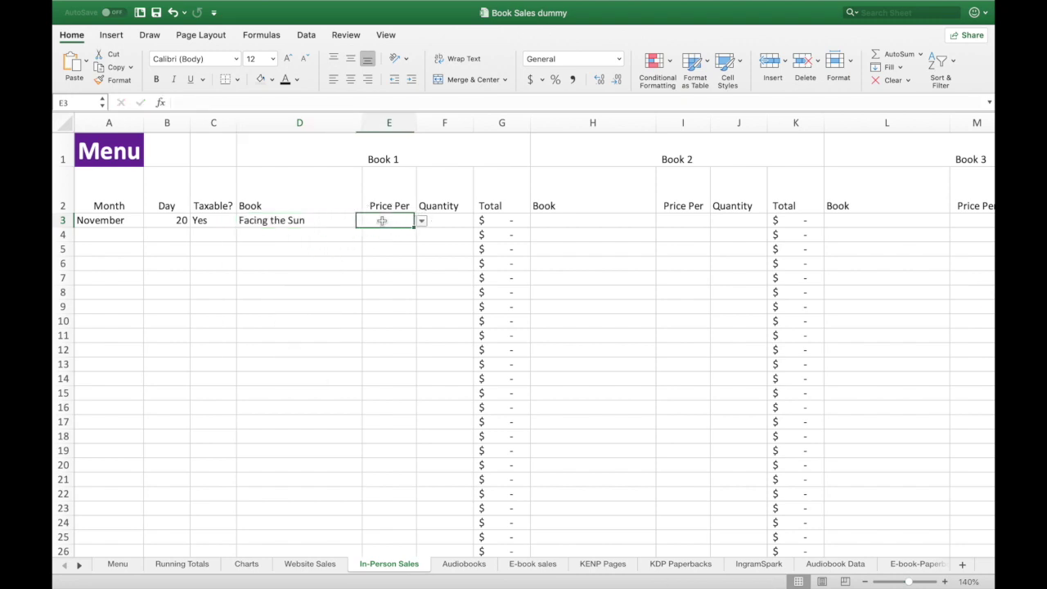
text(5)
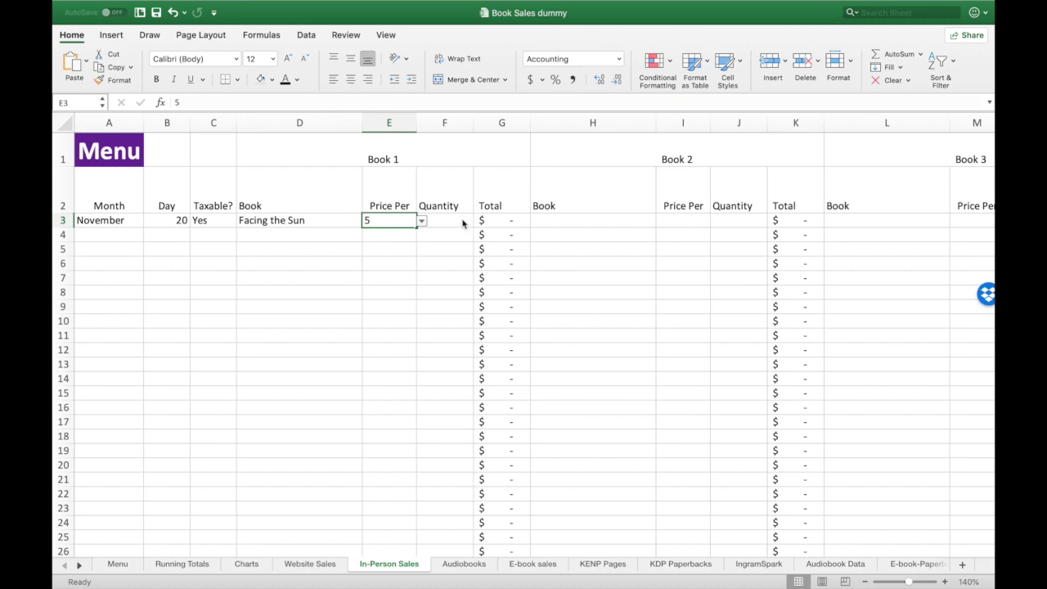
click(619, 204)
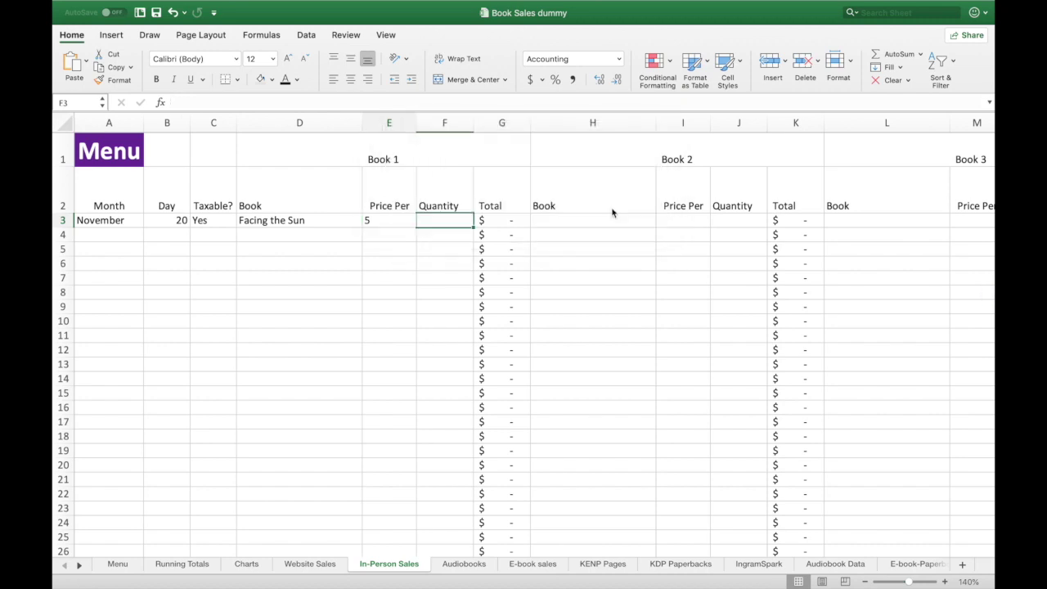
click(391, 225)
click(421, 221)
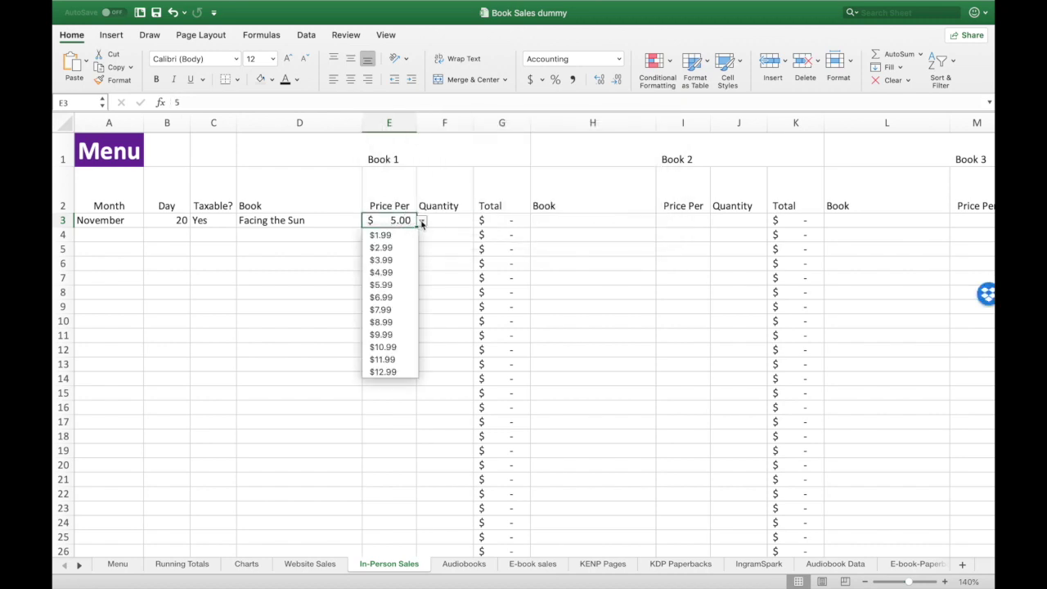
click(397, 372)
click(449, 221)
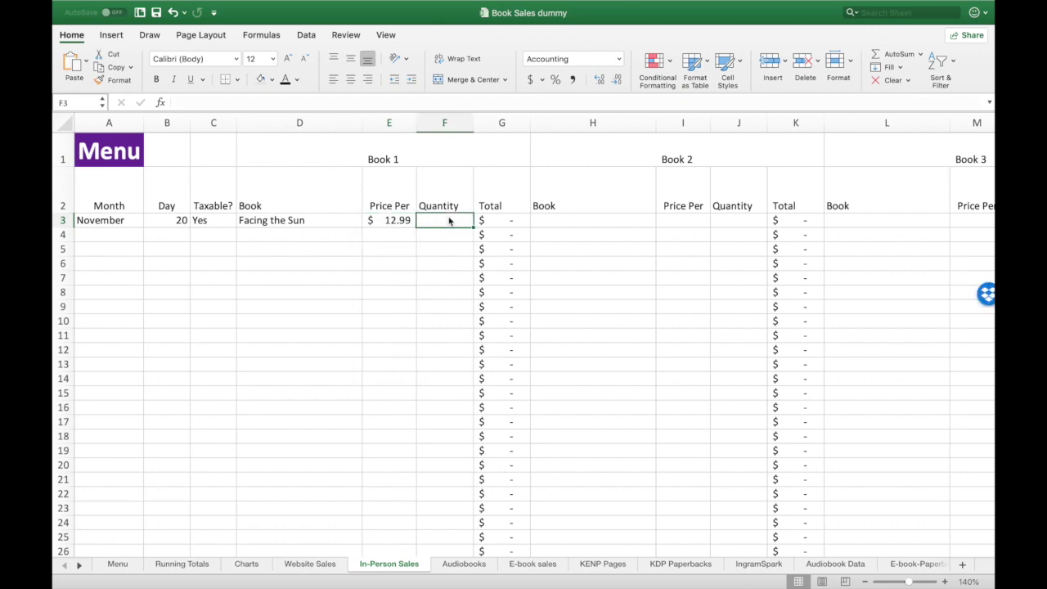
text(5)
Step: Review the price choices in E3 and the title choices in D3 for Book 1
click(396, 220)
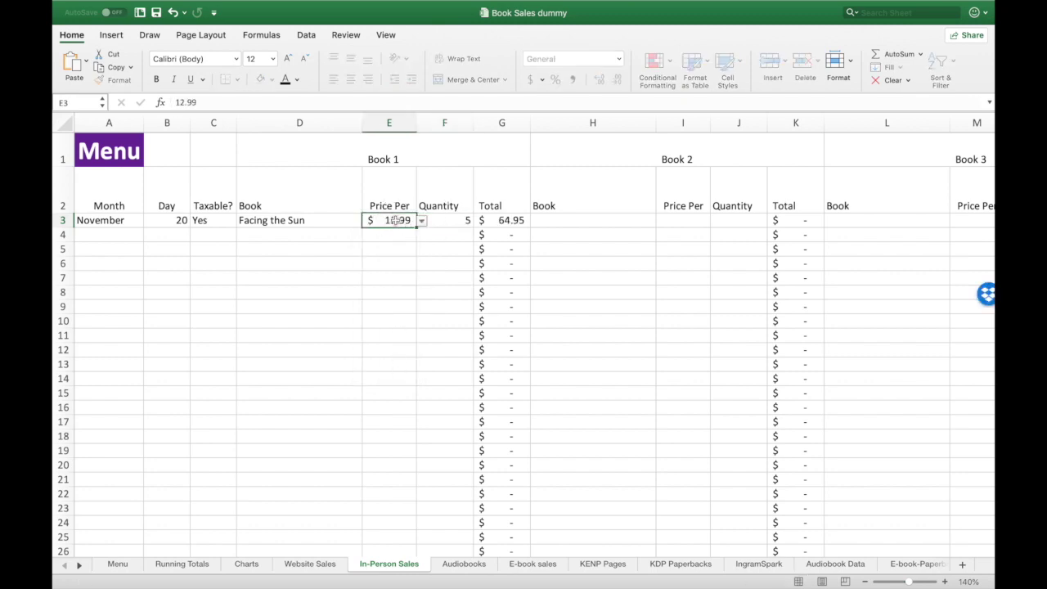
click(422, 223)
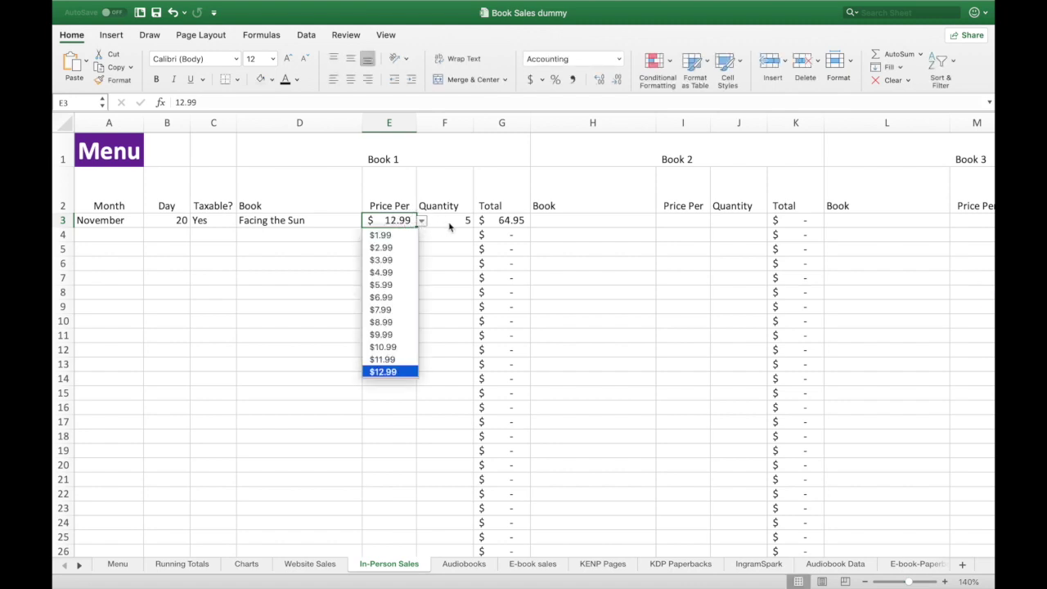
click(449, 227)
click(327, 216)
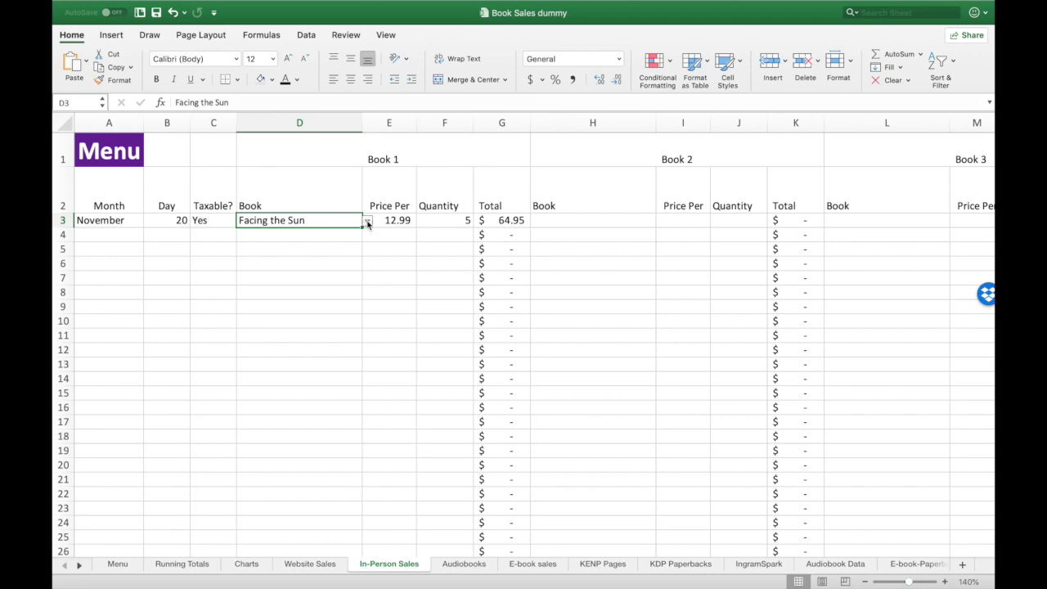
click(367, 222)
click(340, 220)
click(441, 220)
Step: Add Book 2 to the same in-person sale with Facing the Gray, price $14.99 and quantity 3
click(596, 221)
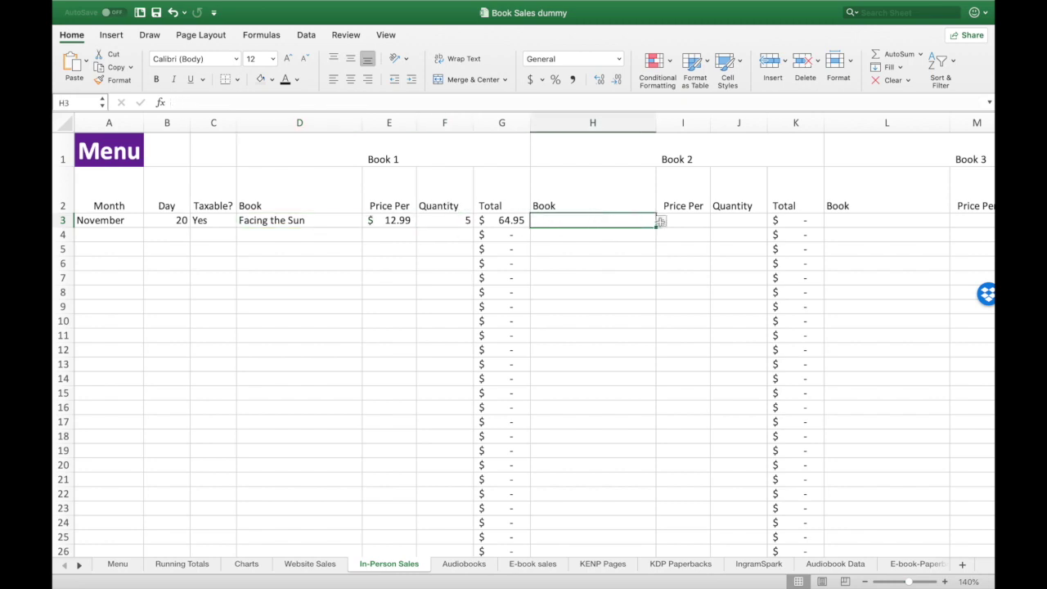
click(661, 223)
click(572, 245)
click(685, 220)
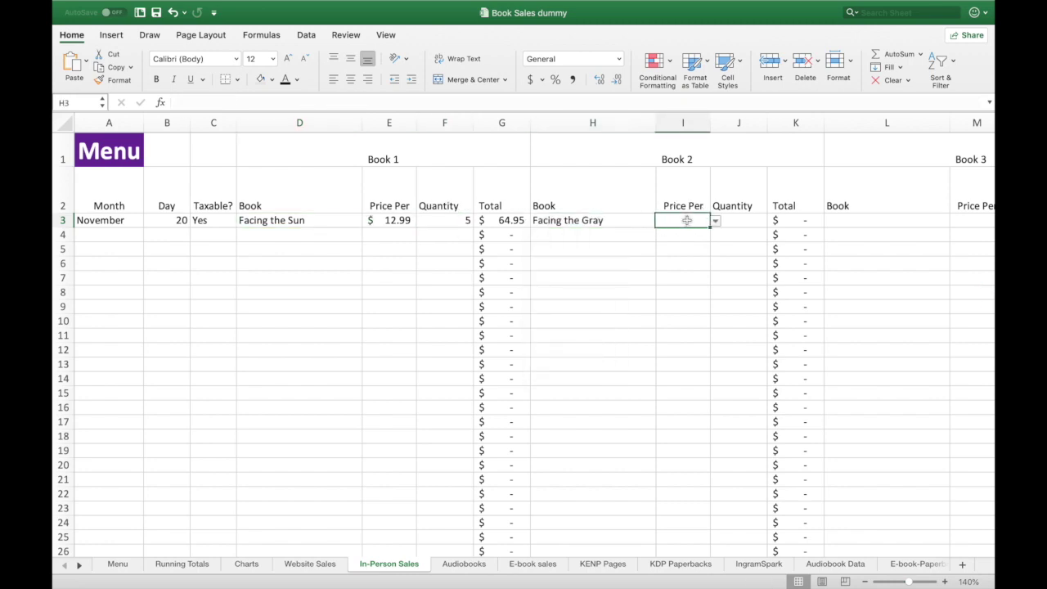
click(715, 221)
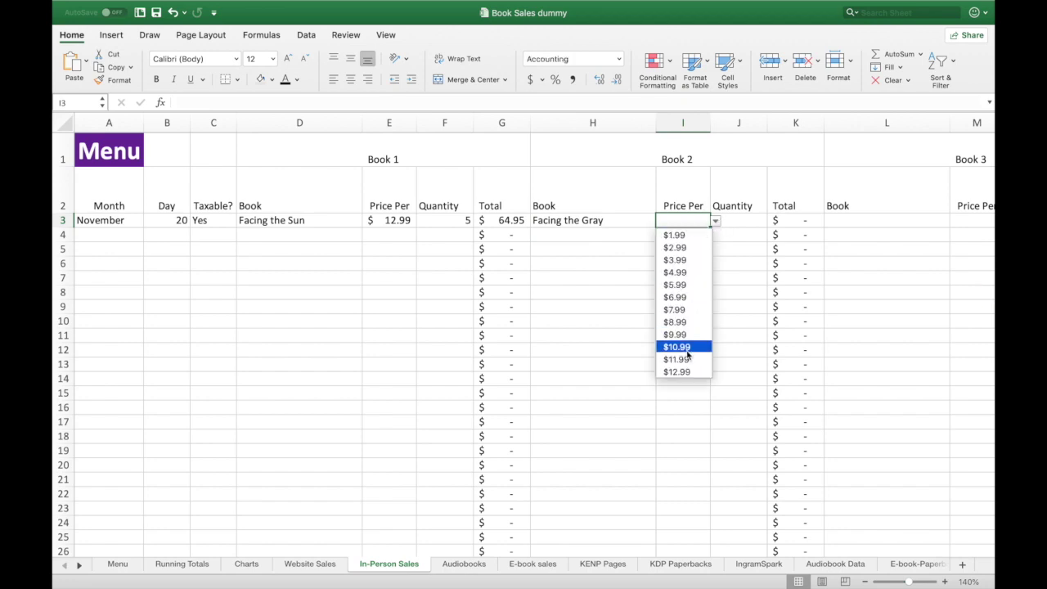
scroll(685, 368, down, 3)
click(679, 359)
click(738, 222)
text(3)
scroll(730, 243, right, 5)
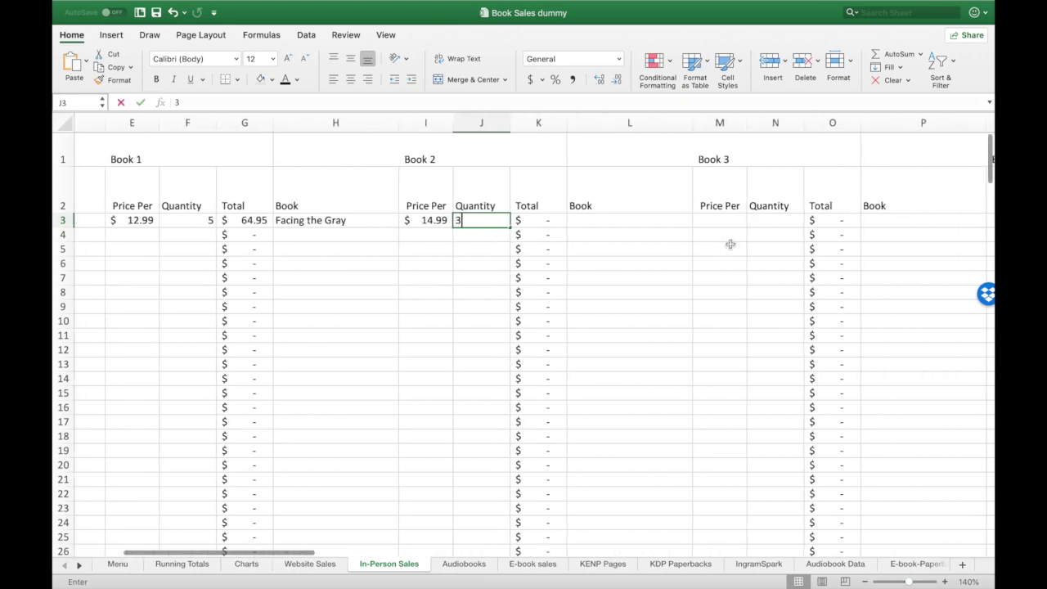
key(Tab)
Step: Examine the tax formula in Y3 and the sale totals for row 3 of the In-Person Sales sheet
scroll(731, 243, right, 5)
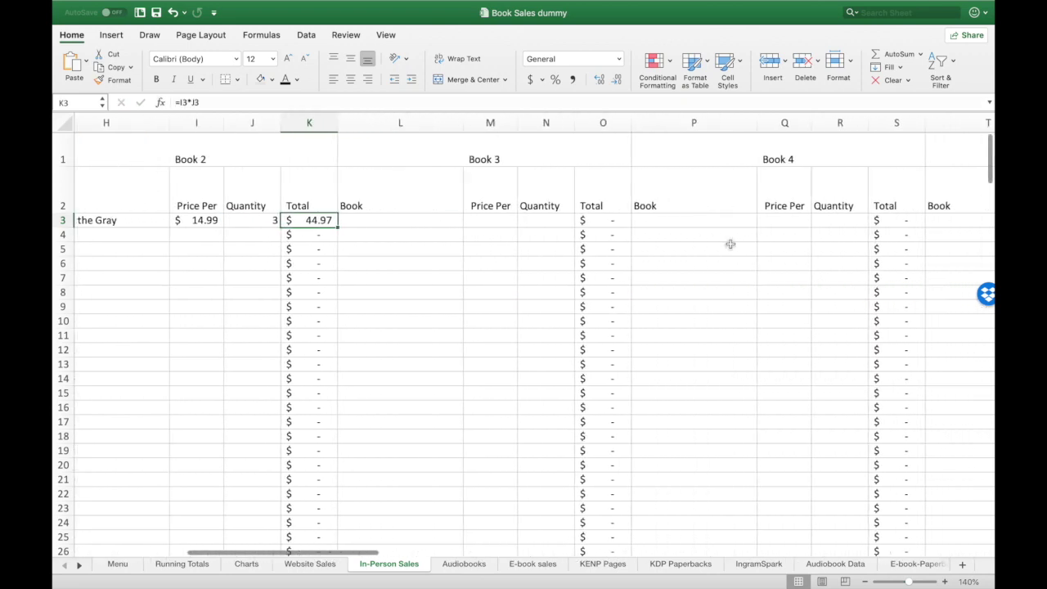
scroll(730, 243, right, 3)
scroll(730, 243, left, 8)
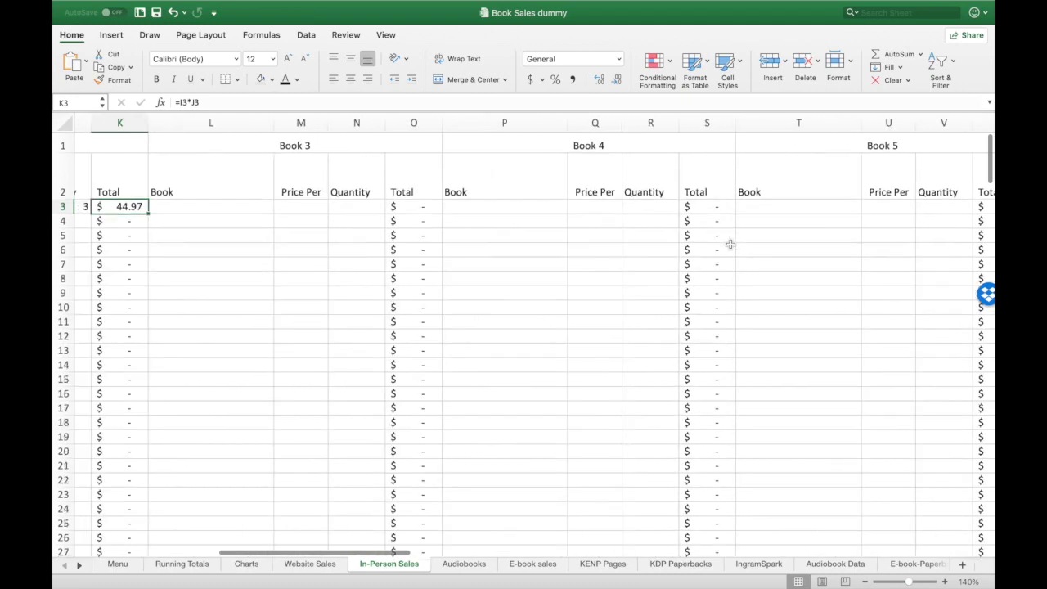
scroll(730, 244, left, 4)
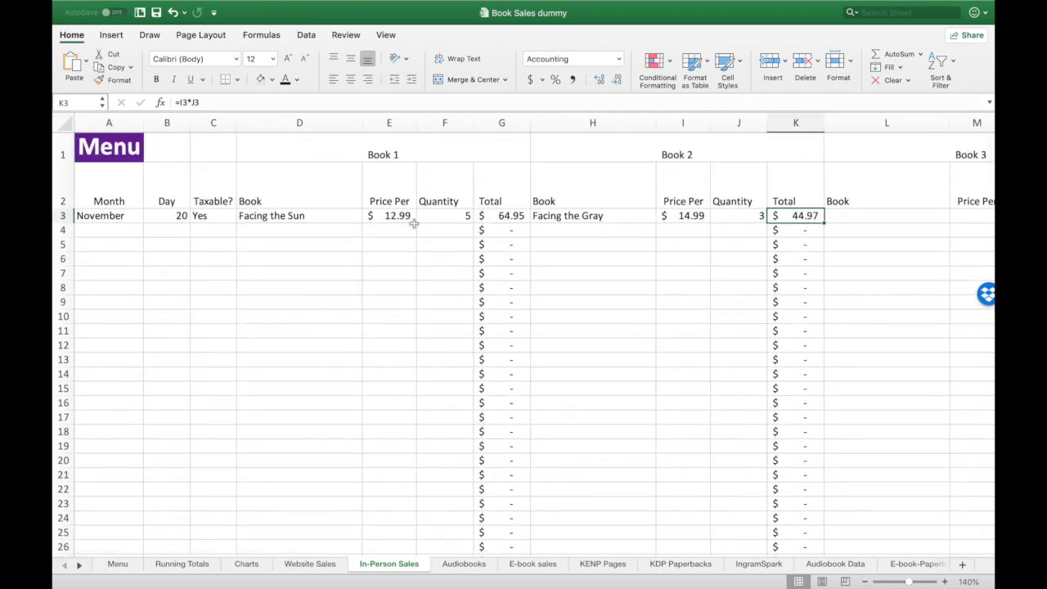
scroll(591, 216, right, 15)
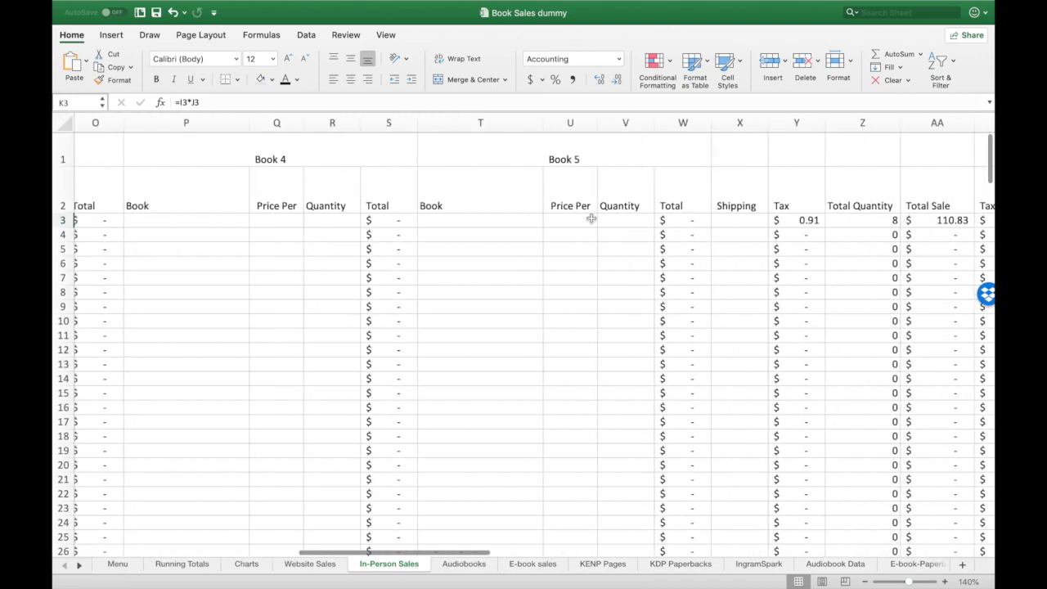
scroll(591, 220, right, 1)
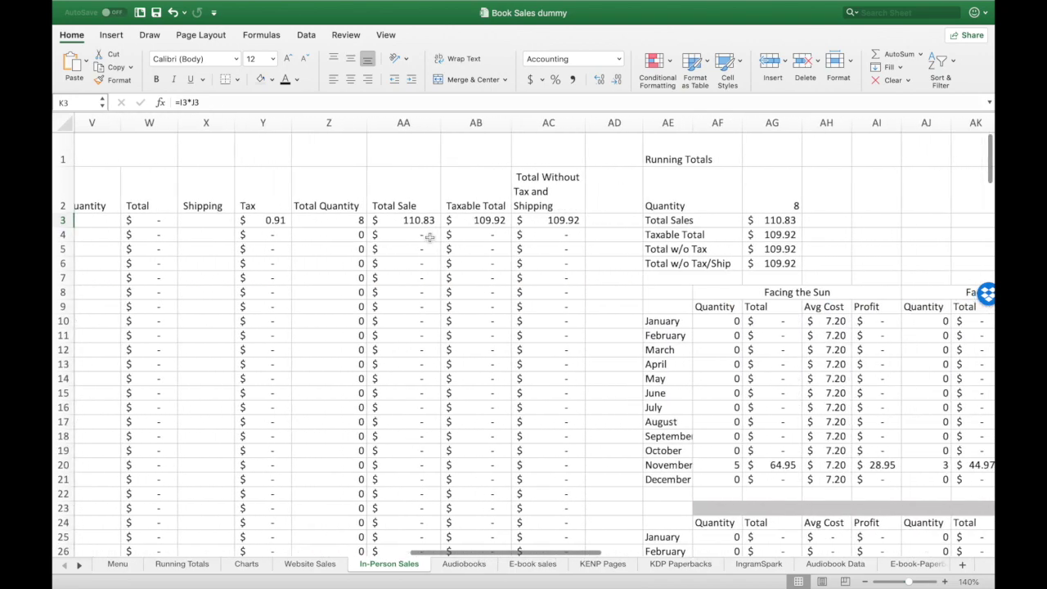
click(275, 220)
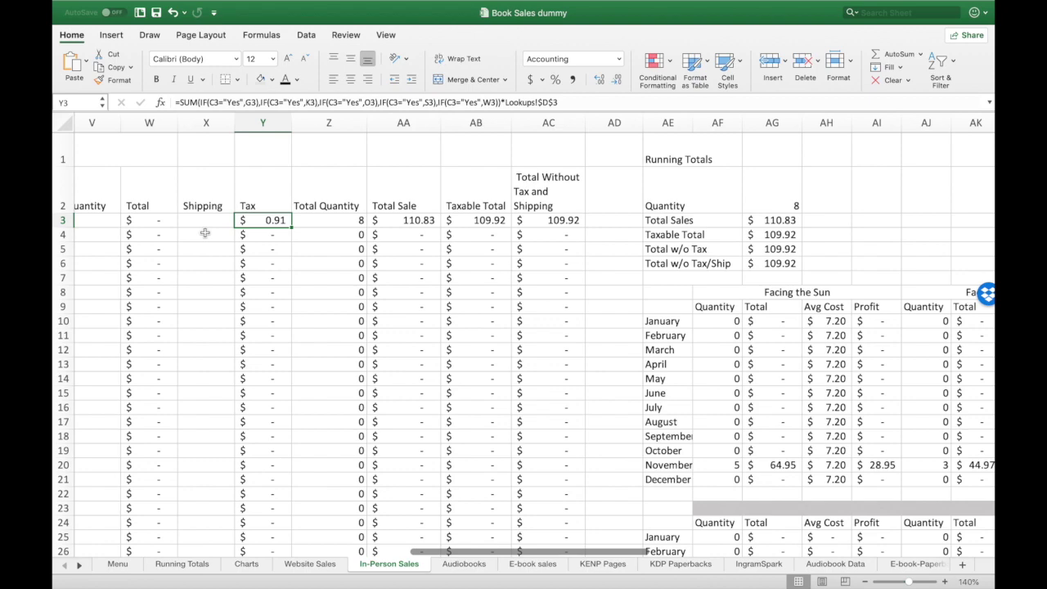
Step: Examine the In-Person Sales running totals, including the November profit and monthly average cost for Facing the Sun
scroll(380, 255, right, 6)
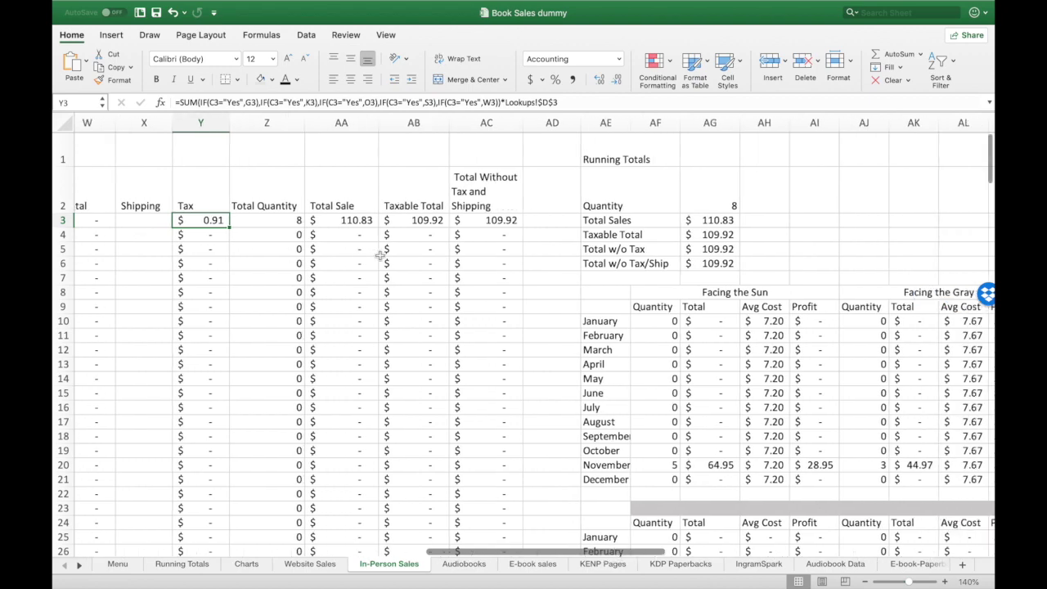
scroll(380, 255, right, 2)
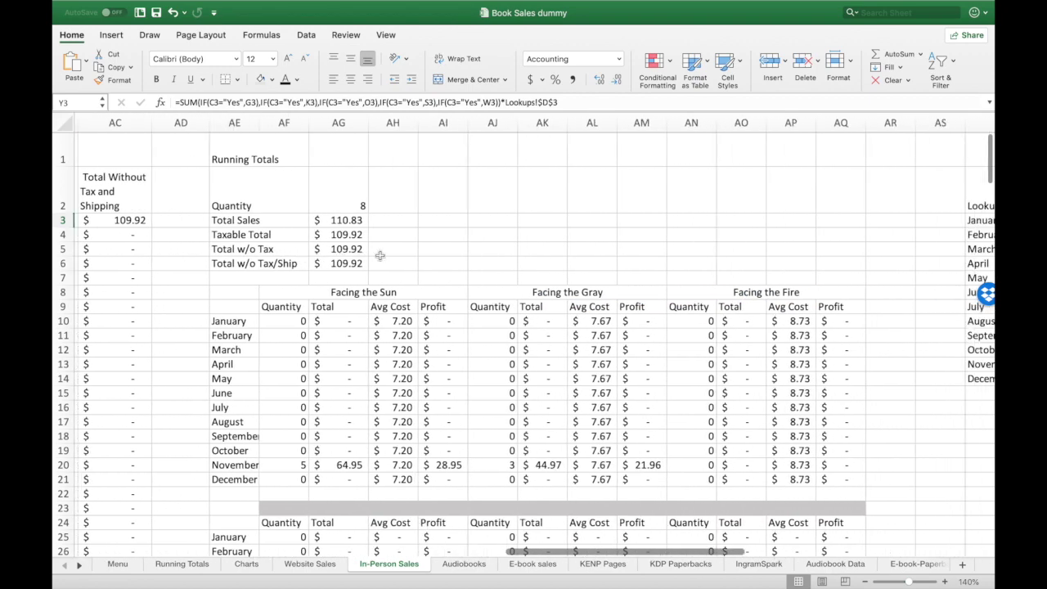
scroll(466, 363, down, 2)
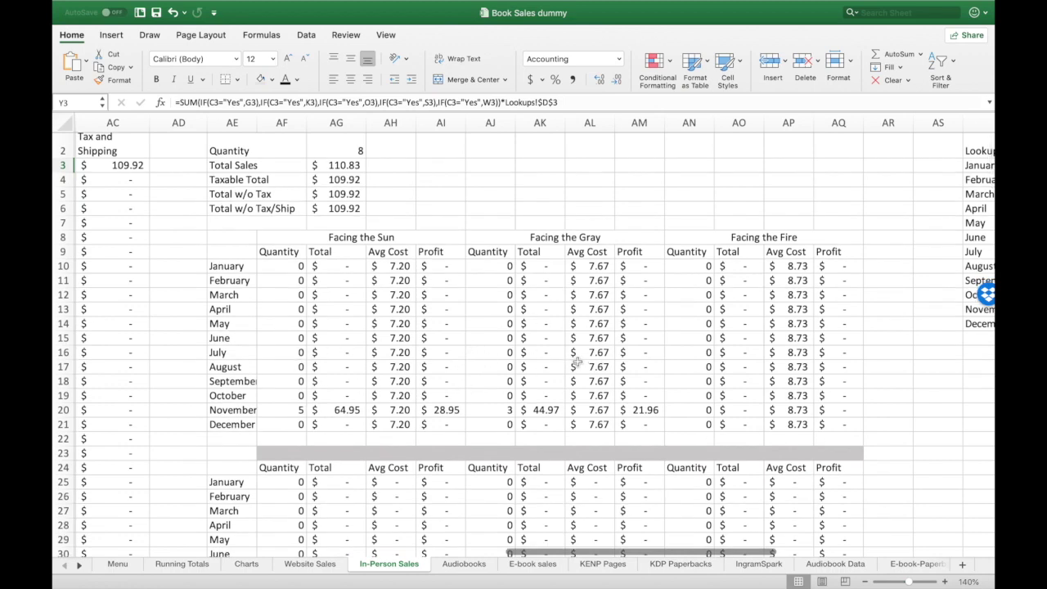
click(448, 409)
drag(393, 270, 383, 414)
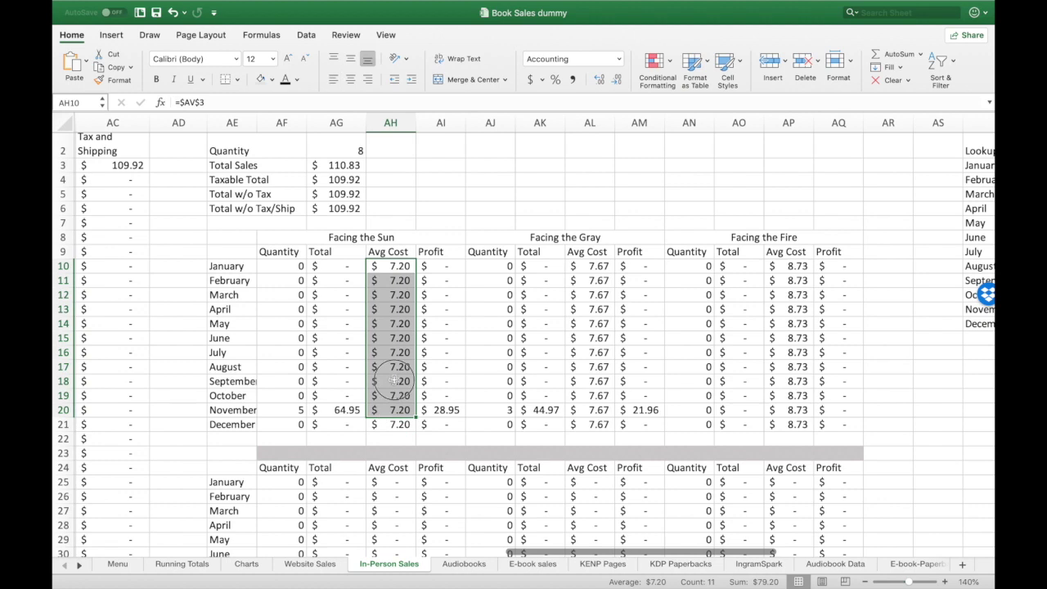
Step: Review the average cost, profit and total formulas for Facing the Sun in November
click(386, 381)
click(458, 409)
click(355, 408)
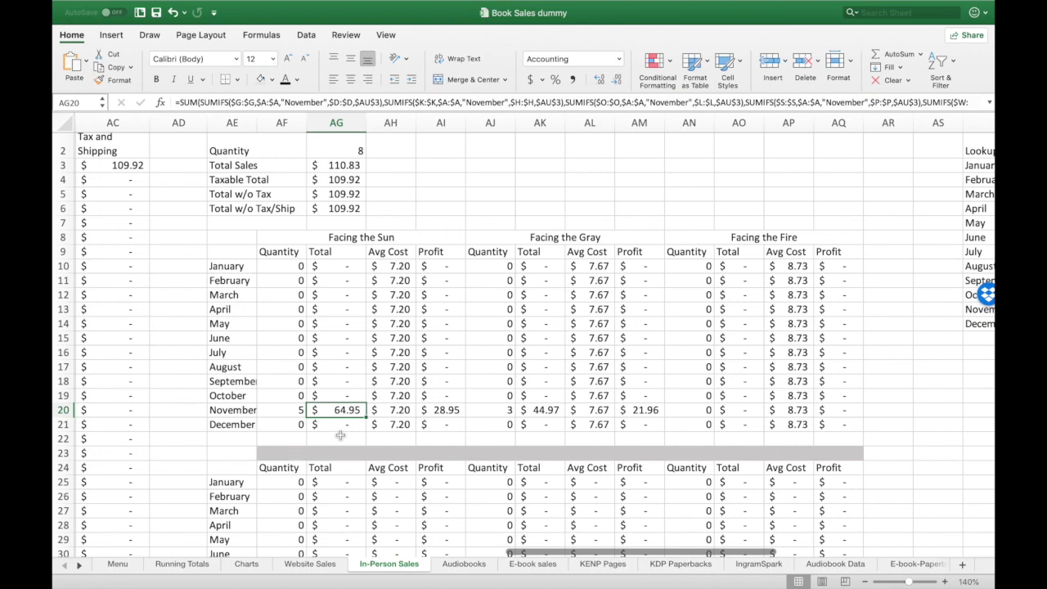
Step: Examine the blank title headers of the lower monthly tables, such as AF23, AN23 and AF53, and the Lookups cells they reference
scroll(340, 435, down, 3)
click(325, 393)
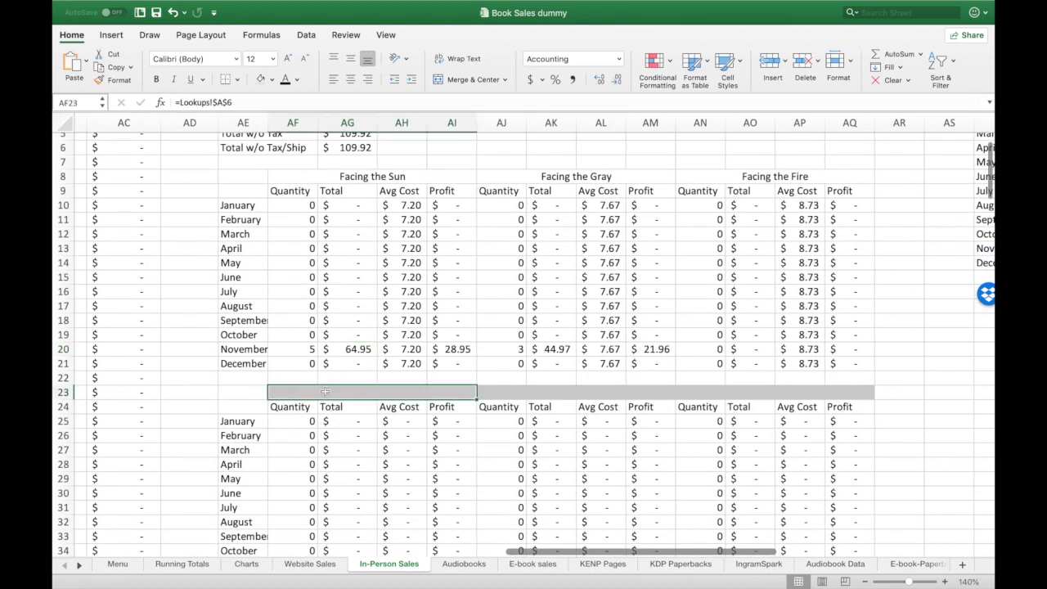
click(536, 383)
click(769, 391)
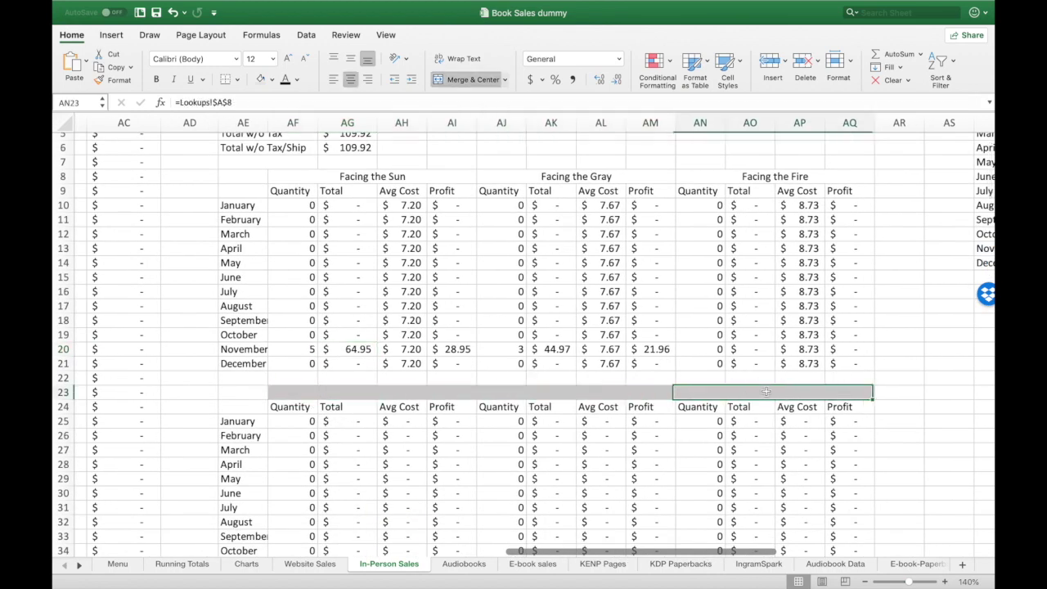
scroll(662, 362, down, 10)
click(409, 420)
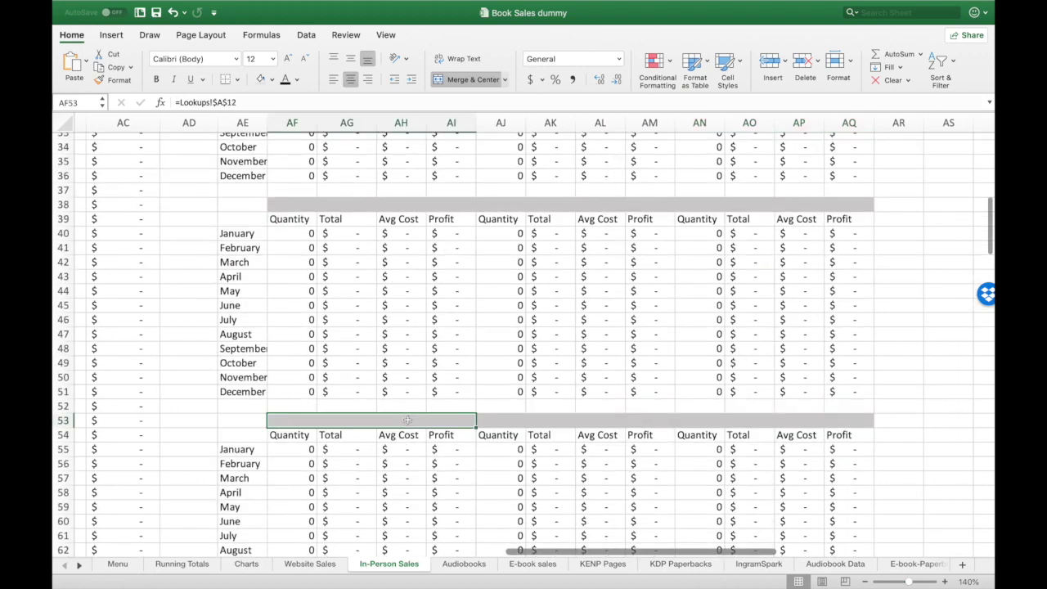
click(599, 424)
click(780, 424)
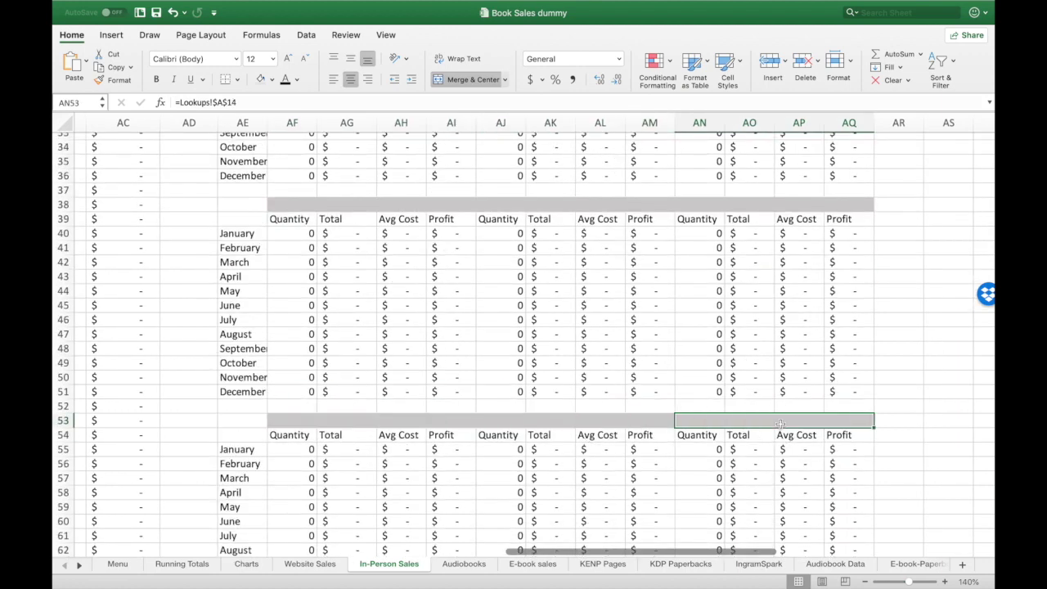
scroll(609, 370, up, 10)
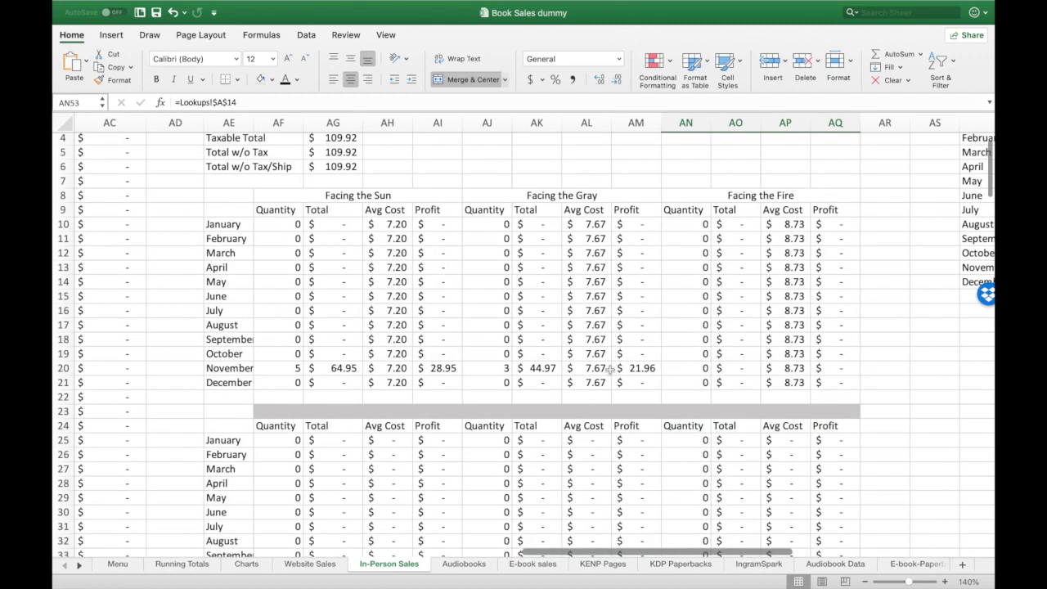
scroll(609, 369, up, 1)
click(346, 420)
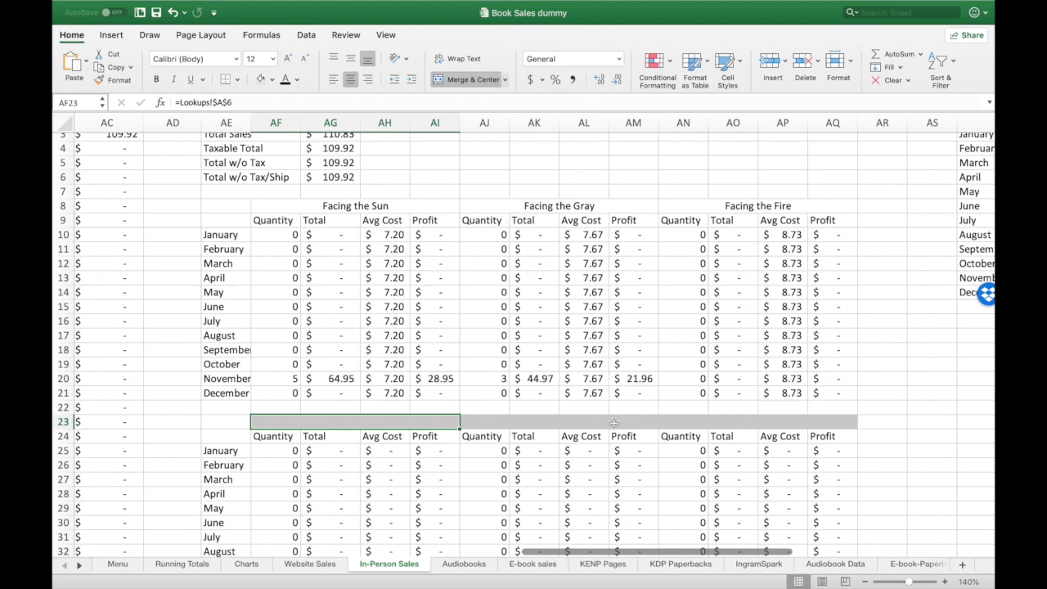
Step: Return to the beginning of the In-Person Sales sheet and save the workbook
scroll(614, 422, left, 6)
scroll(613, 422, up, 1)
scroll(615, 424, left, 15)
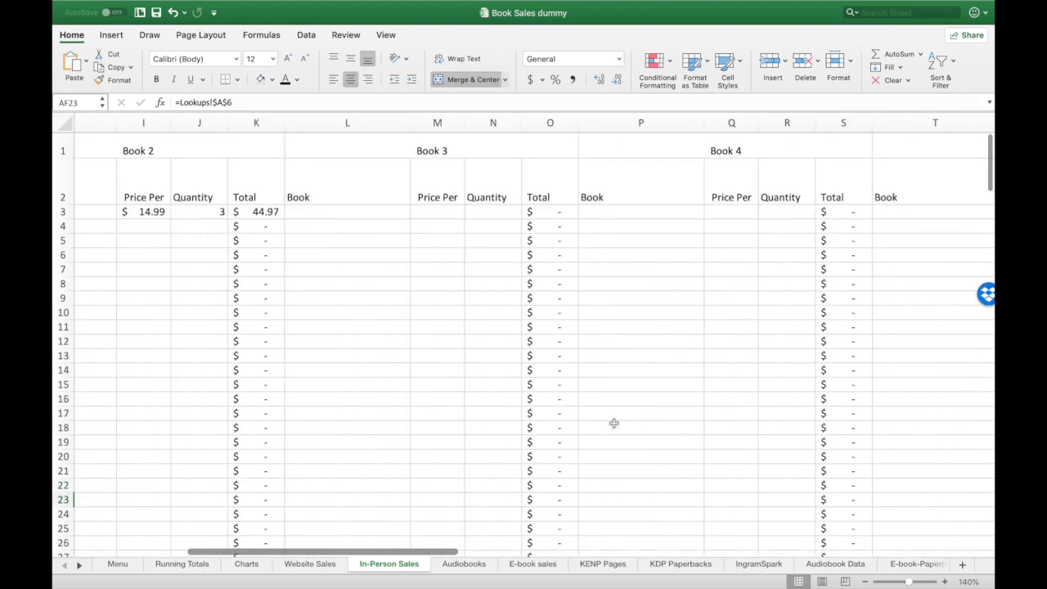
mouse_move(129, 3)
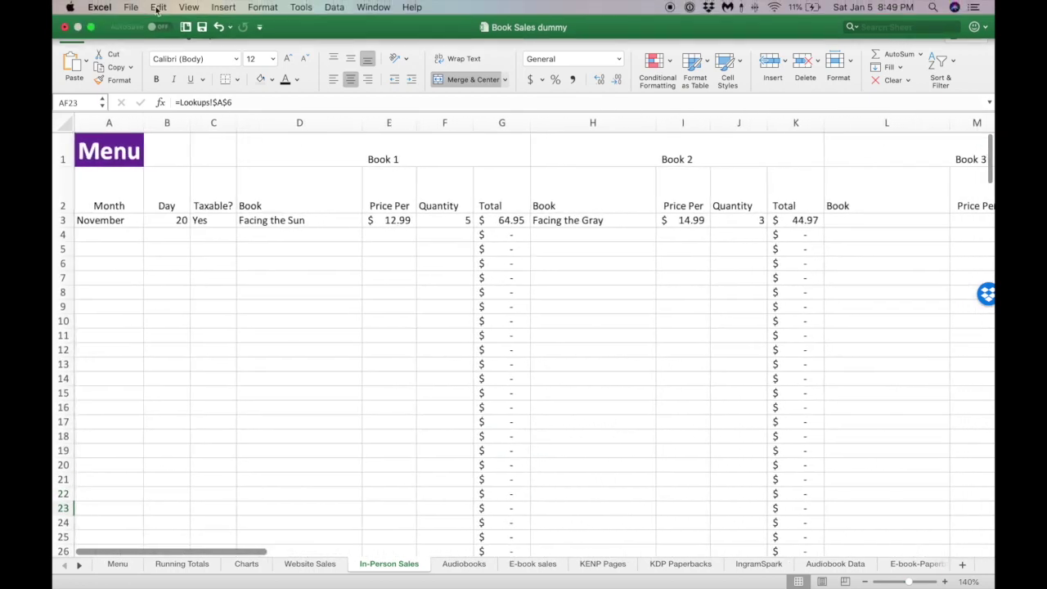
click(202, 27)
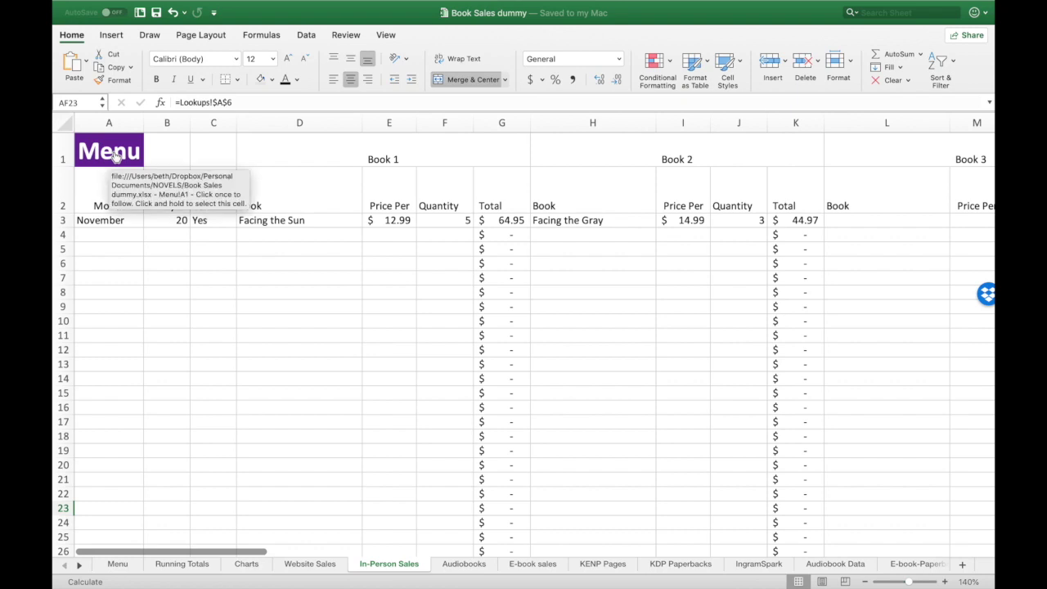
Step: Go back to the Menu sheet and open the Audiobook Data sheet from the Data Entry section
click(113, 156)
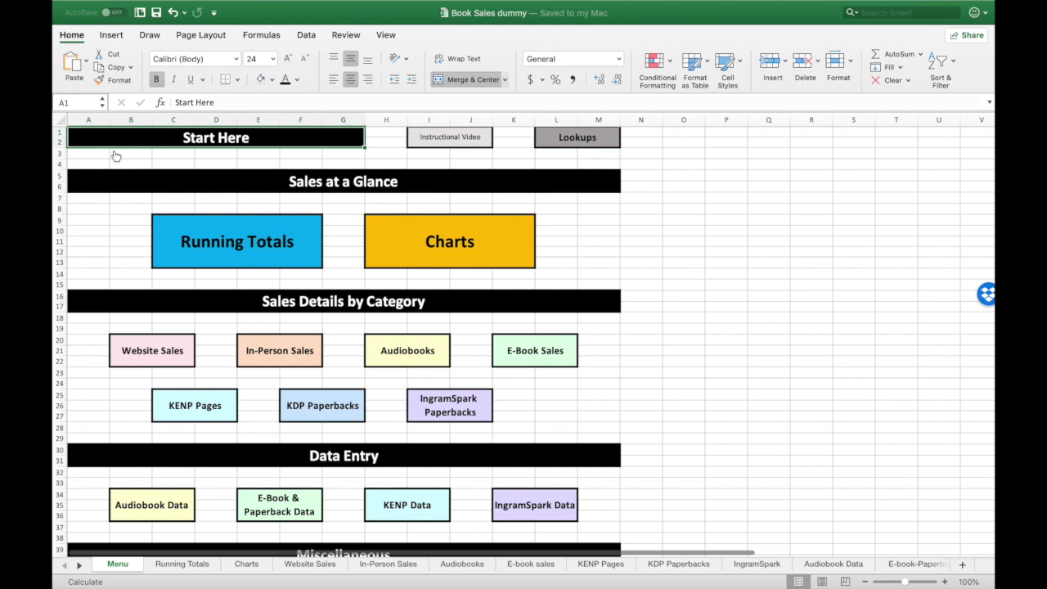
scroll(115, 156, down, 3)
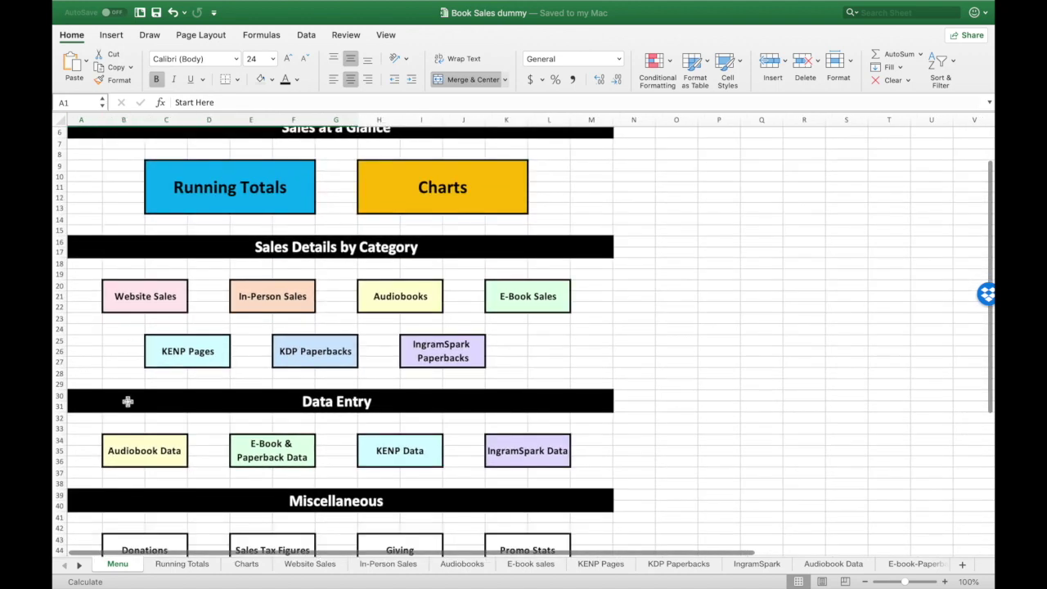
click(145, 458)
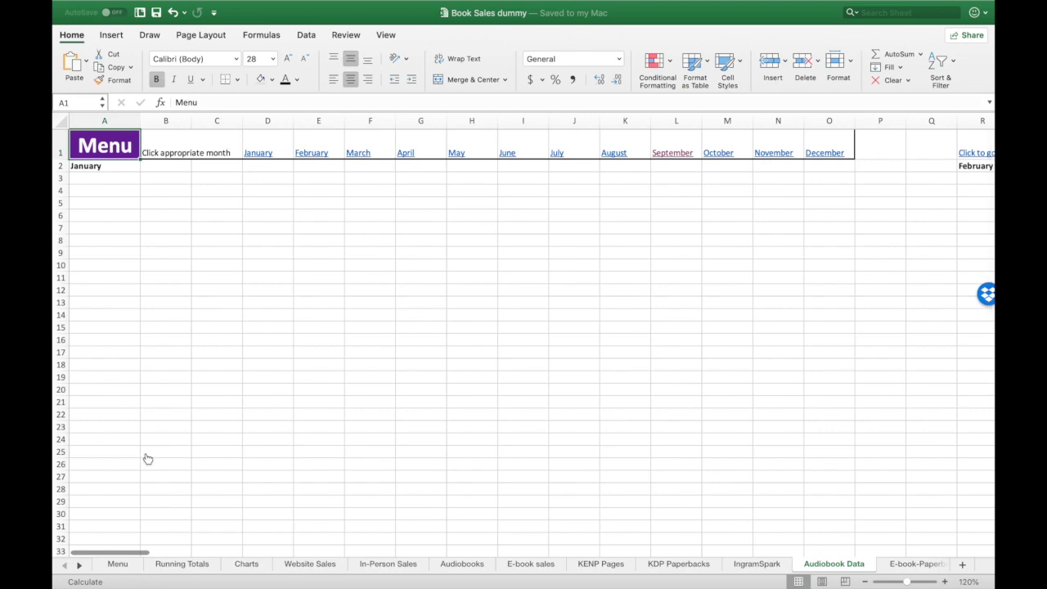
Step: Switch to the ACX sales dashboard in the browser and expand the 2018 November entry of the Earnings Report
key(ctrl+Right)
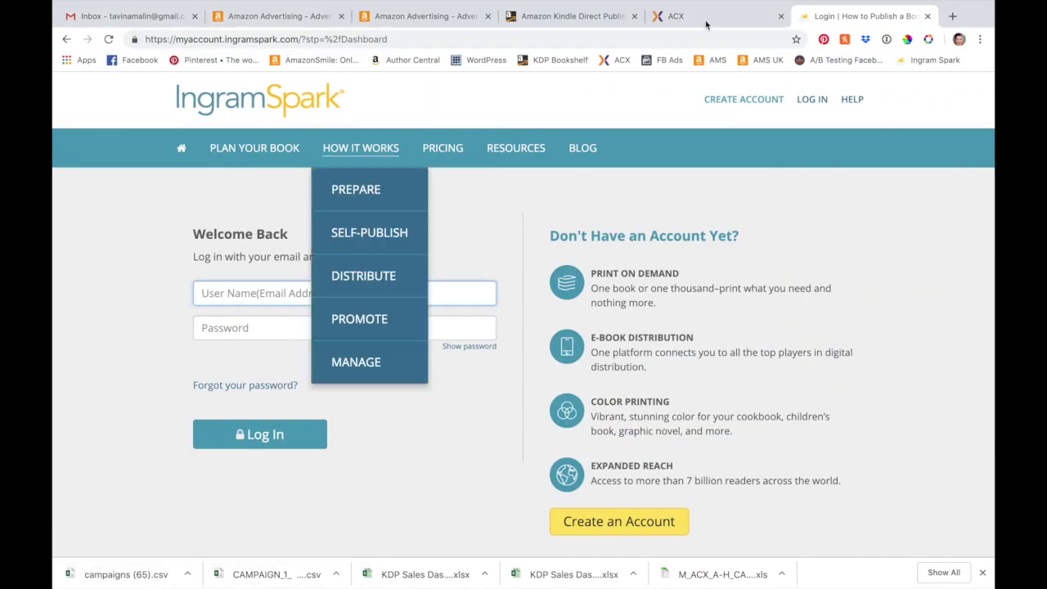
click(706, 22)
scroll(274, 279, down, 2)
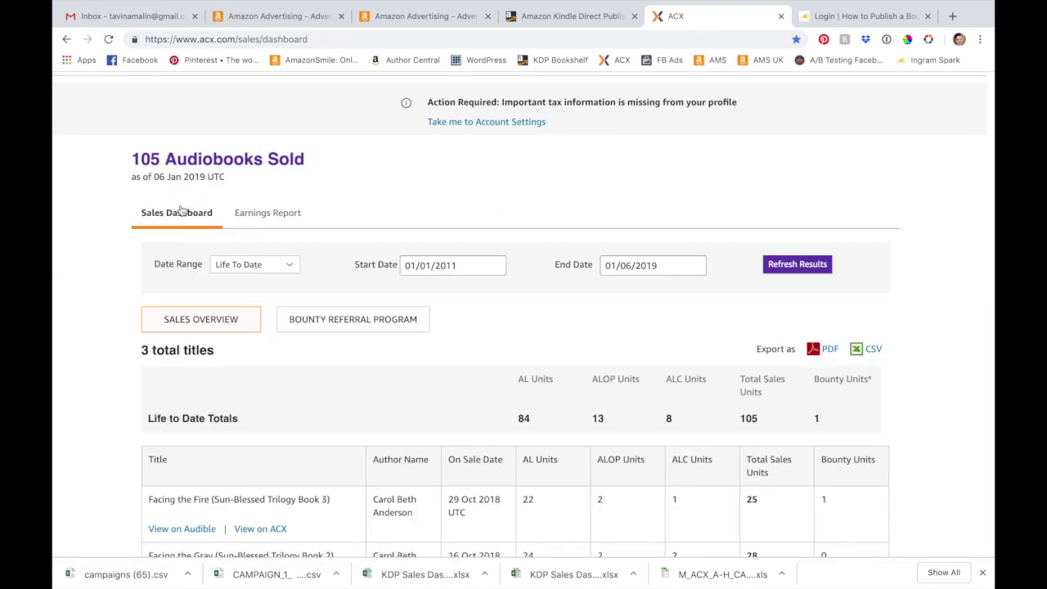
click(280, 215)
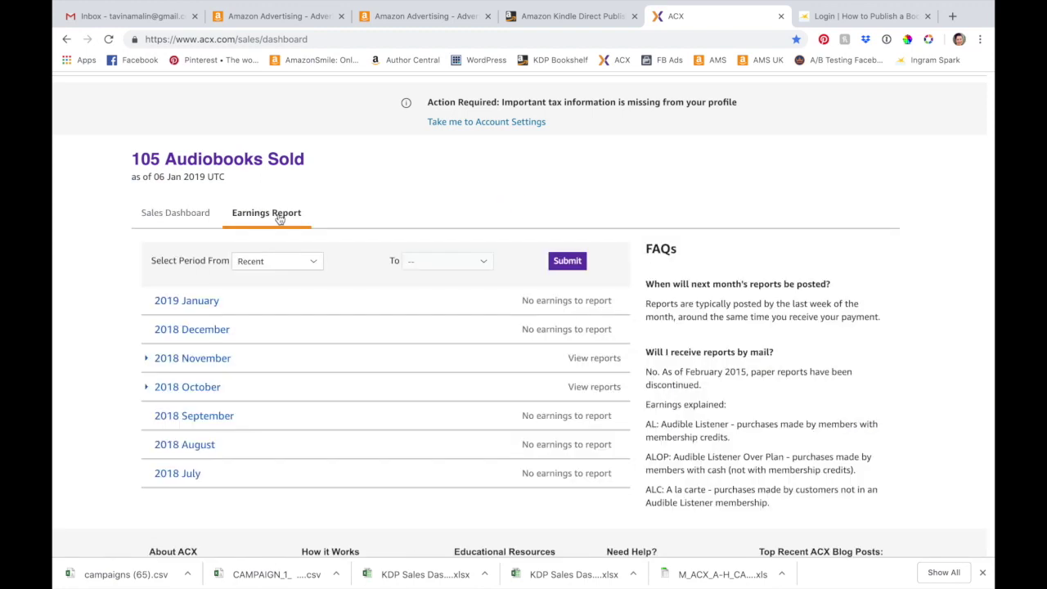
click(173, 363)
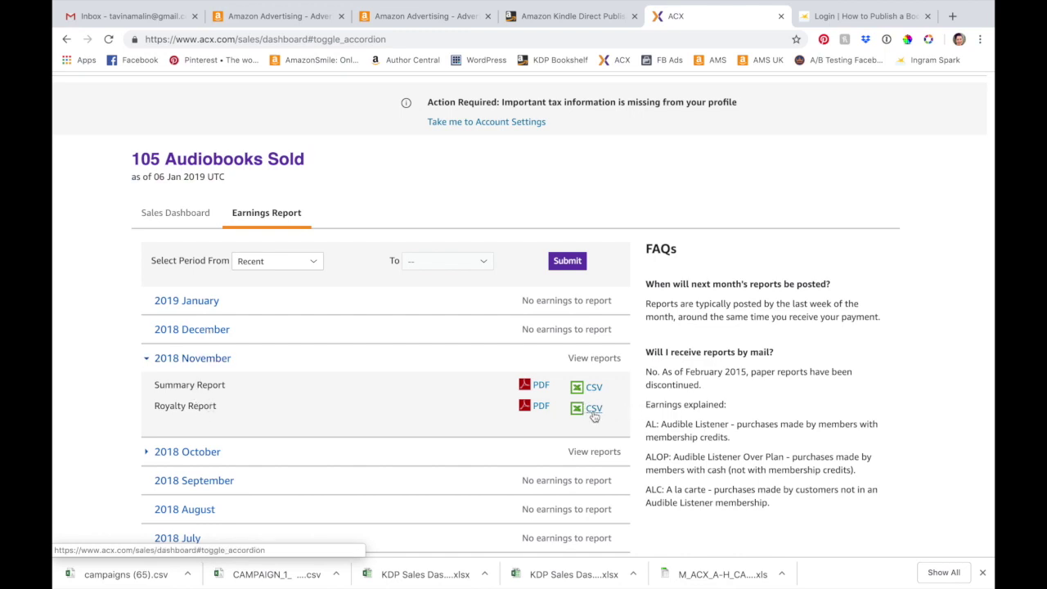
Step: Switch to the ACX.xls royalty report in Excel and look over its Summary and Sales Details sheets
click(983, 574)
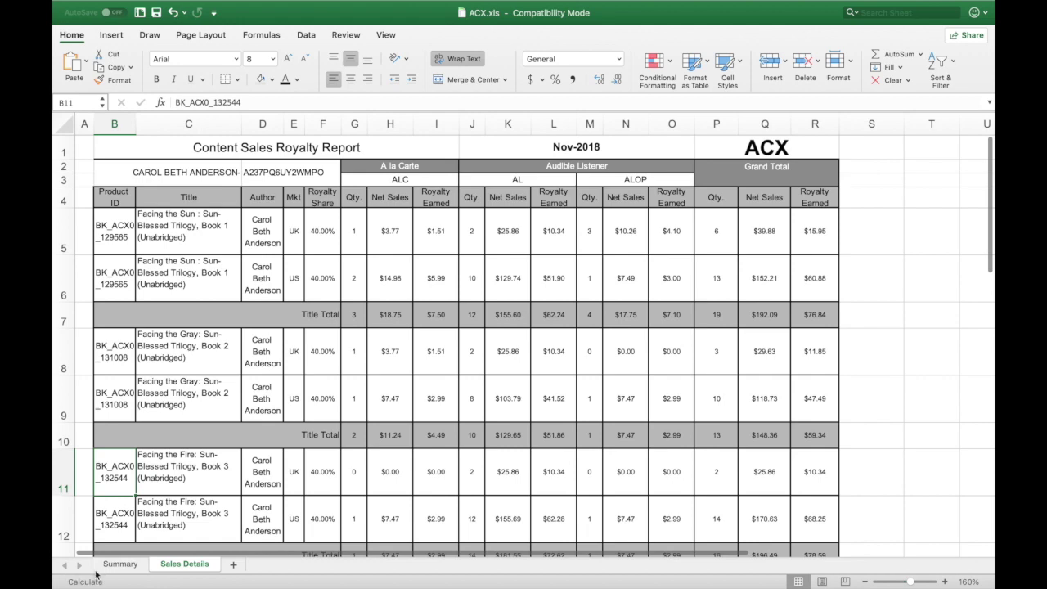
click(117, 563)
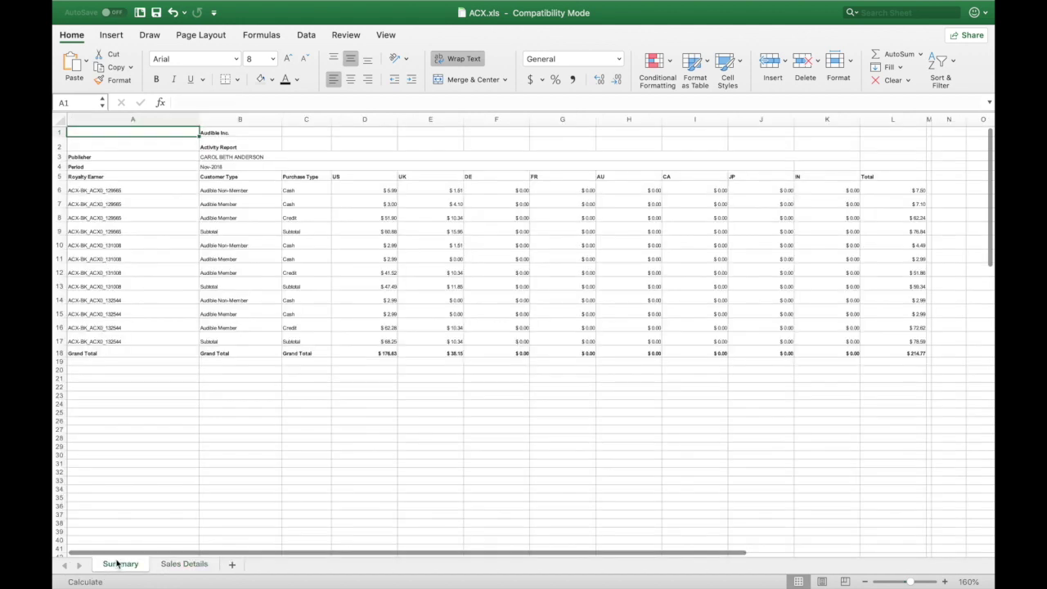
click(185, 564)
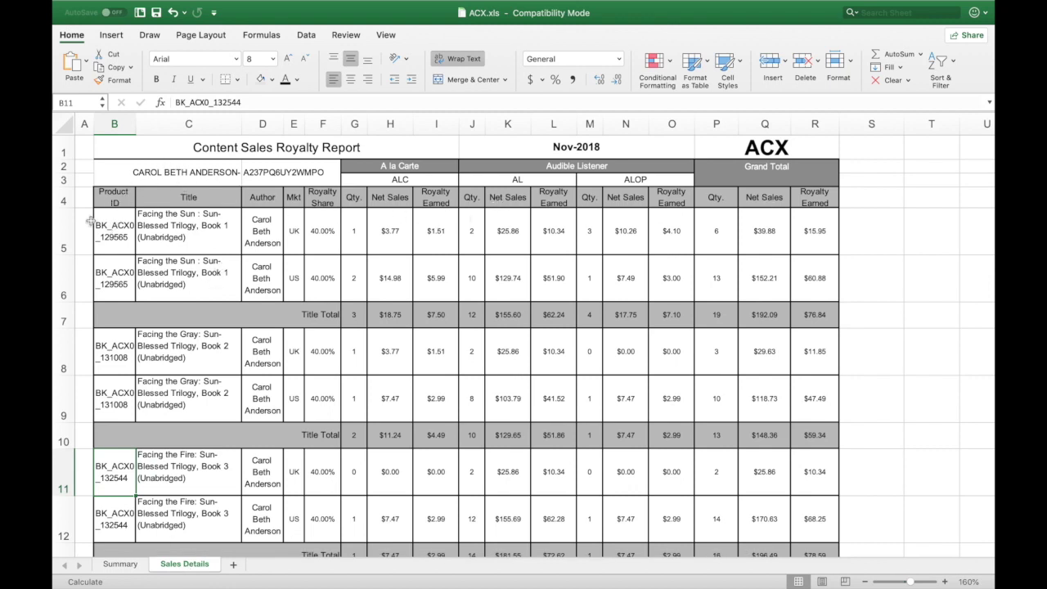
Step: Copy the Facing the Sun UK and US rows from ACX.xls into the November section of Audiobook Data at FO3
drag(117, 221, 811, 300)
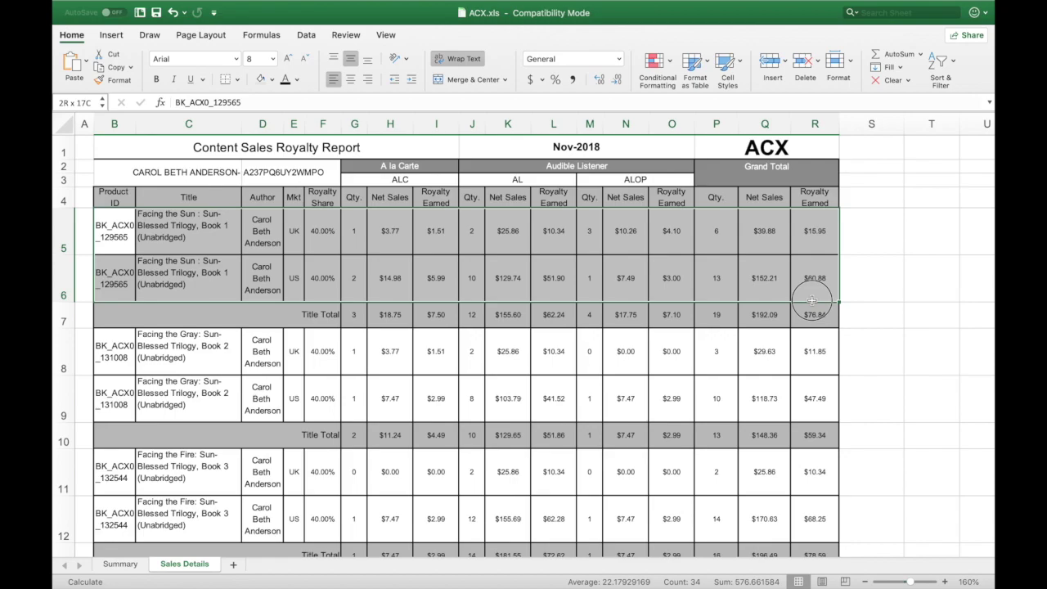
drag(812, 301, 811, 300)
key(super+c)
key(ctrl+Left)
key(ctrl+Right)
key(ctrl+Right)
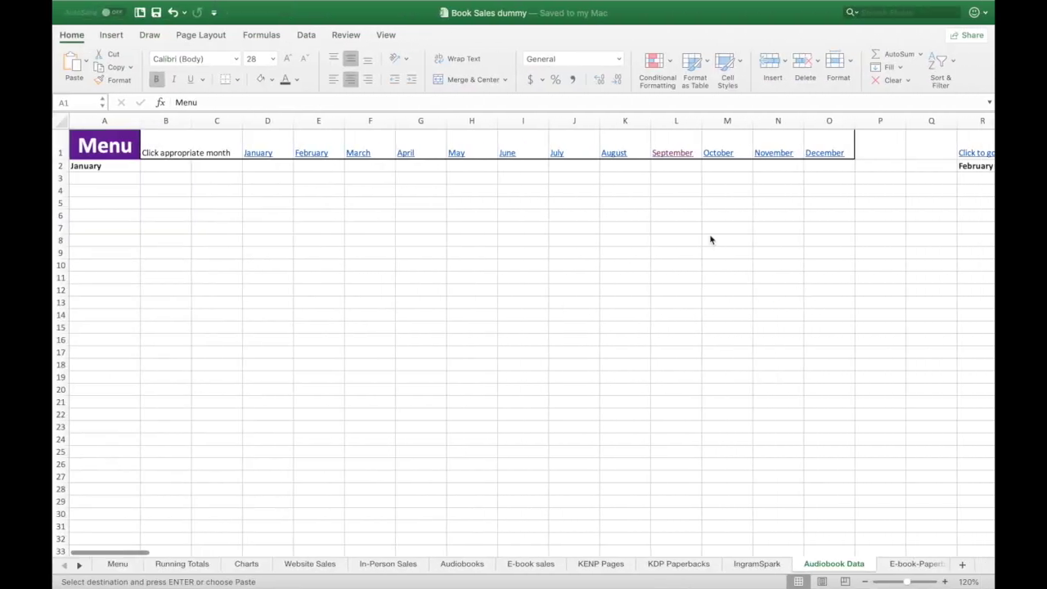
click(773, 153)
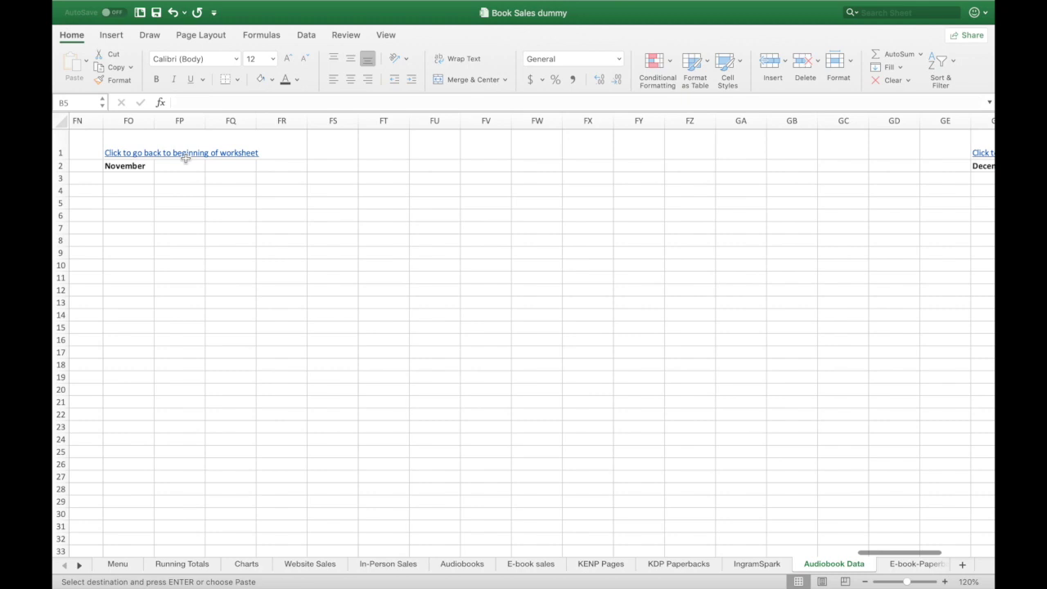
click(139, 177)
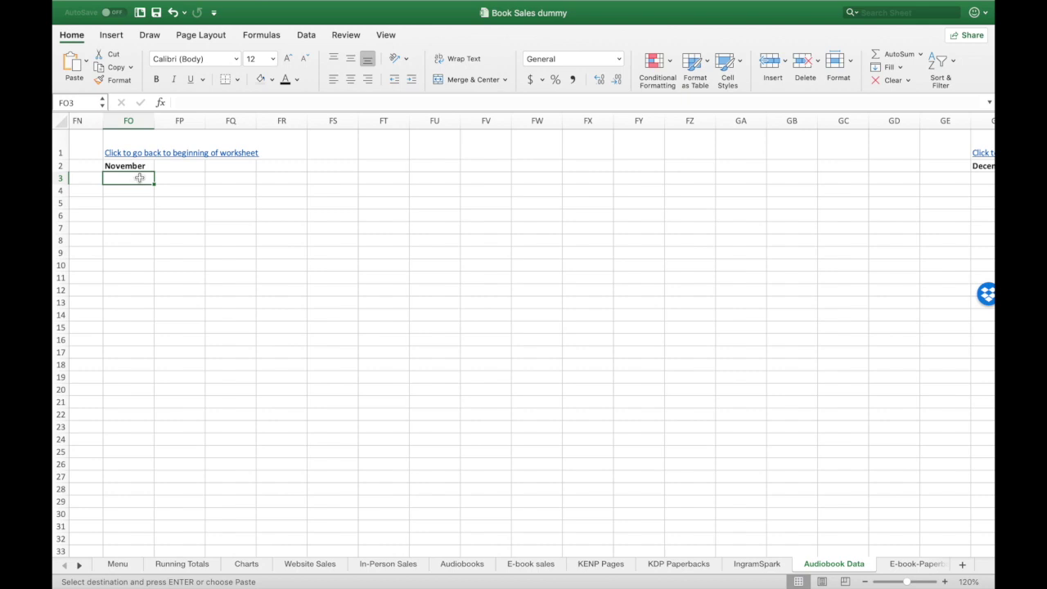
key(Return)
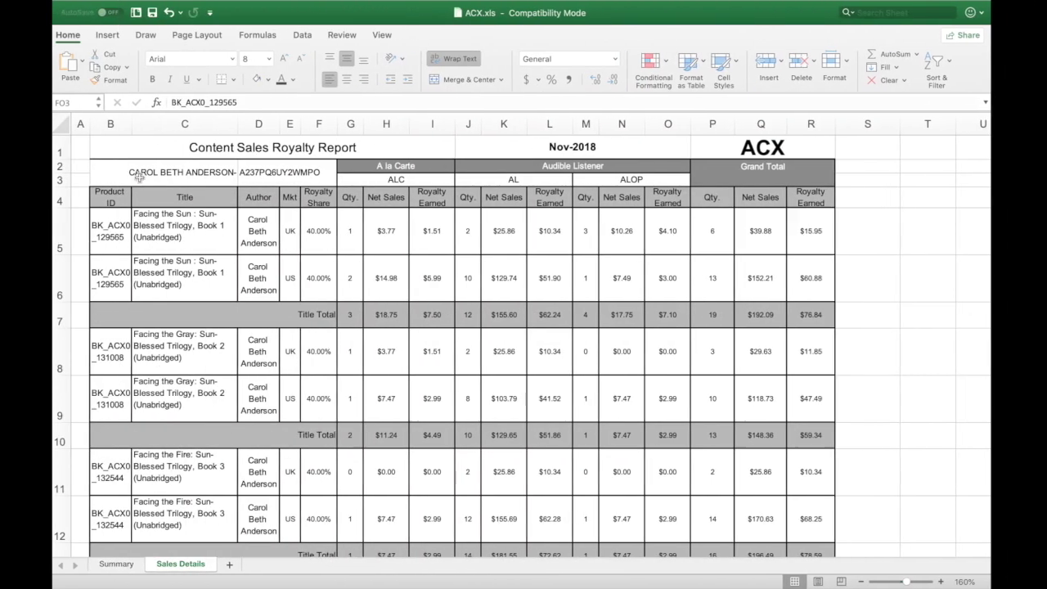
Step: Copy the Facing the Gray UK and US rows from ACX.xls into the November audiobook data at FO5
drag(135, 382, 795, 415)
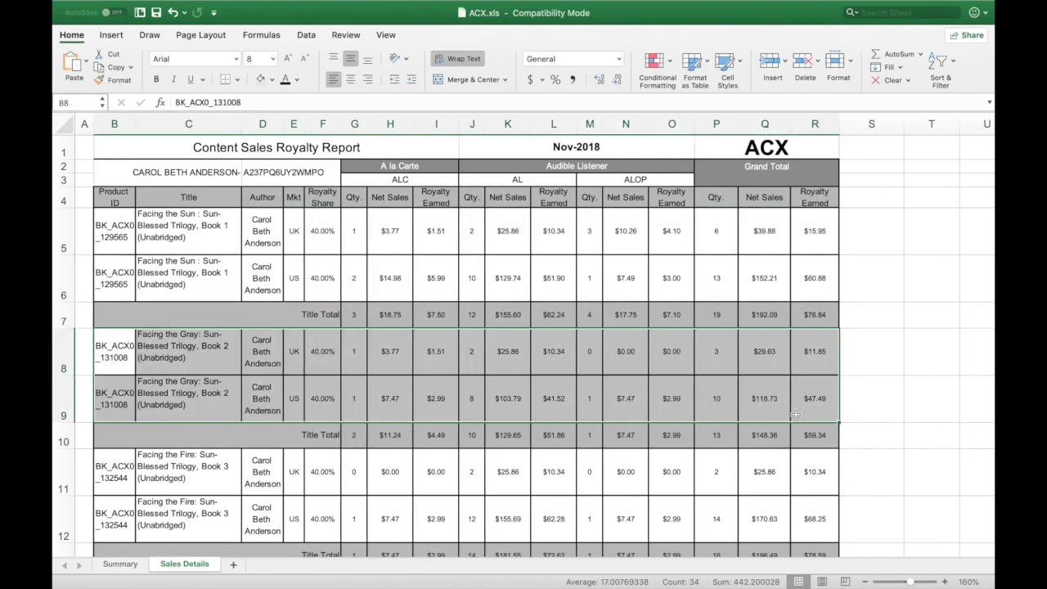
key(super+c)
key(ctrl+Right)
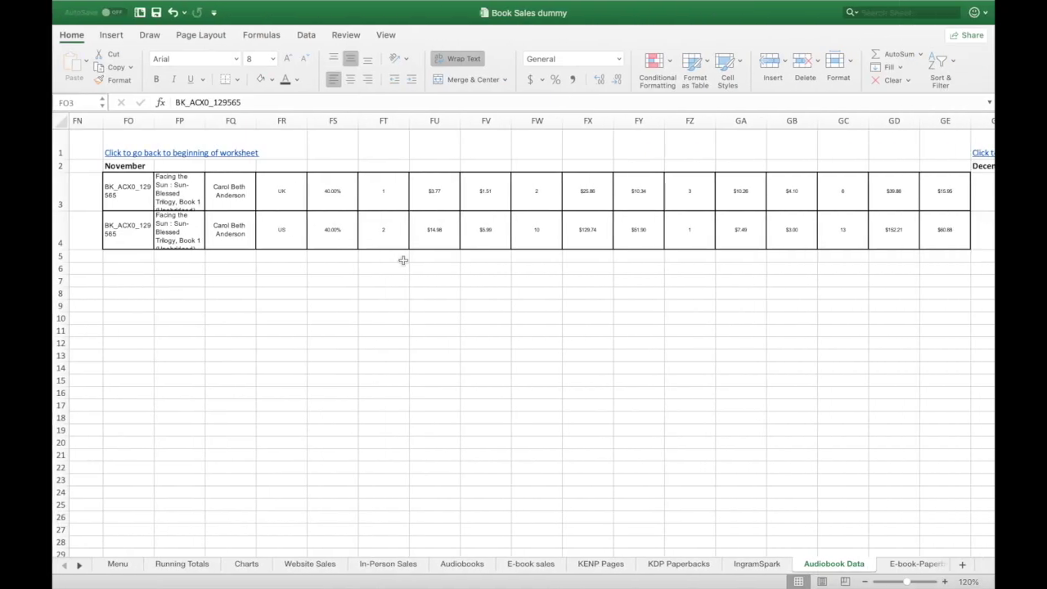
click(126, 256)
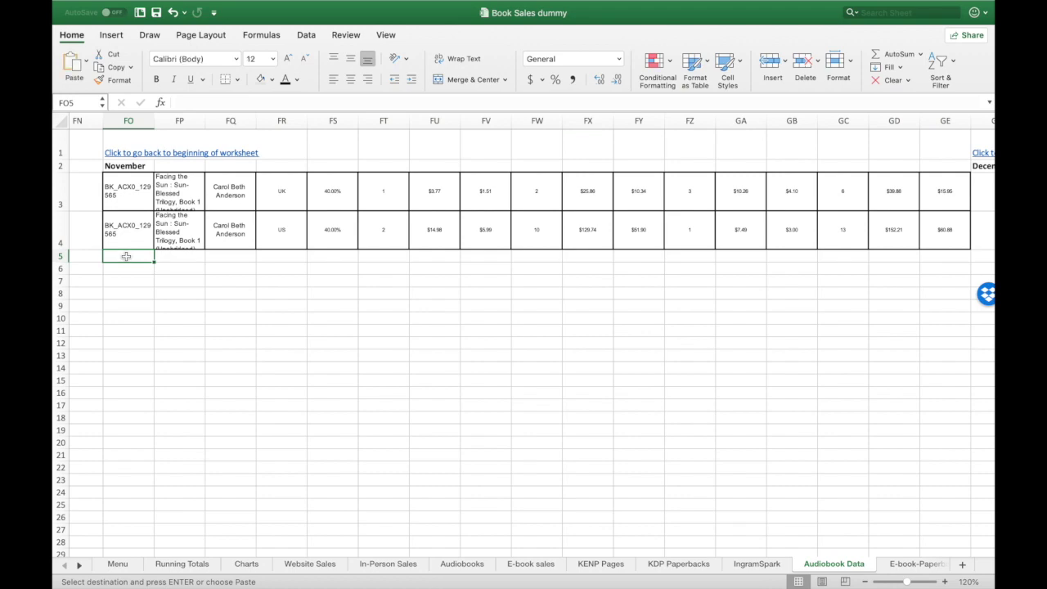
key(super+v)
Step: Copy the Facing the Fire UK and US rows from ACX.xls into the November audiobook data at FO7
key(super+grave)
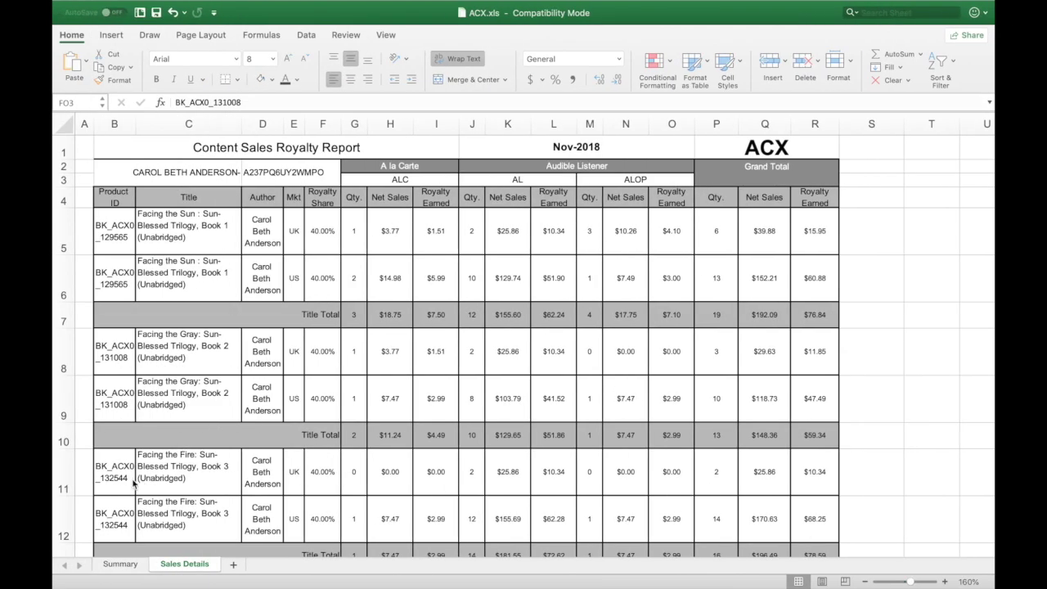
click(119, 471)
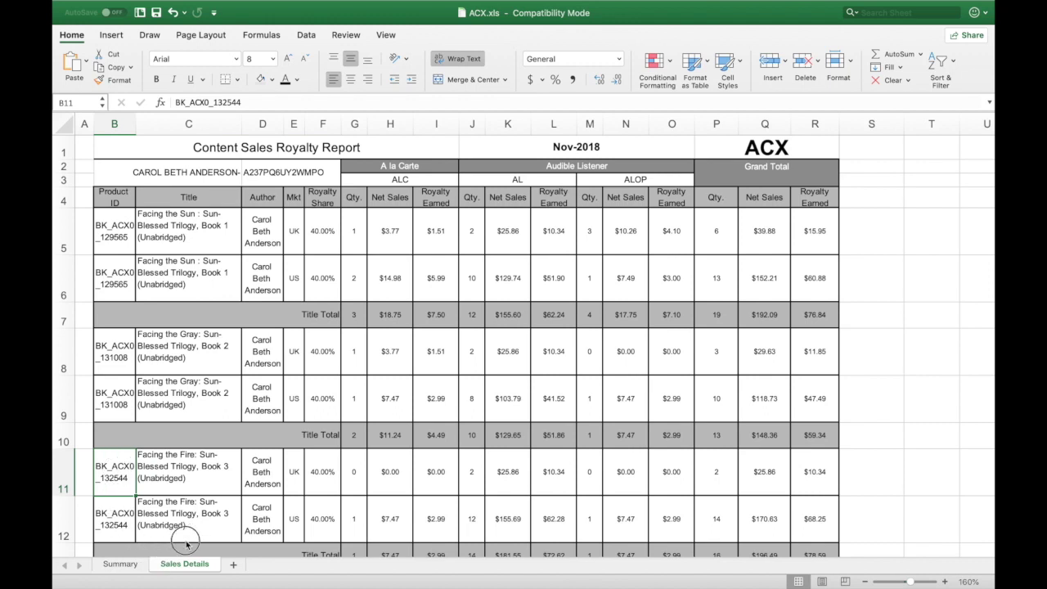
drag(117, 473, 812, 519)
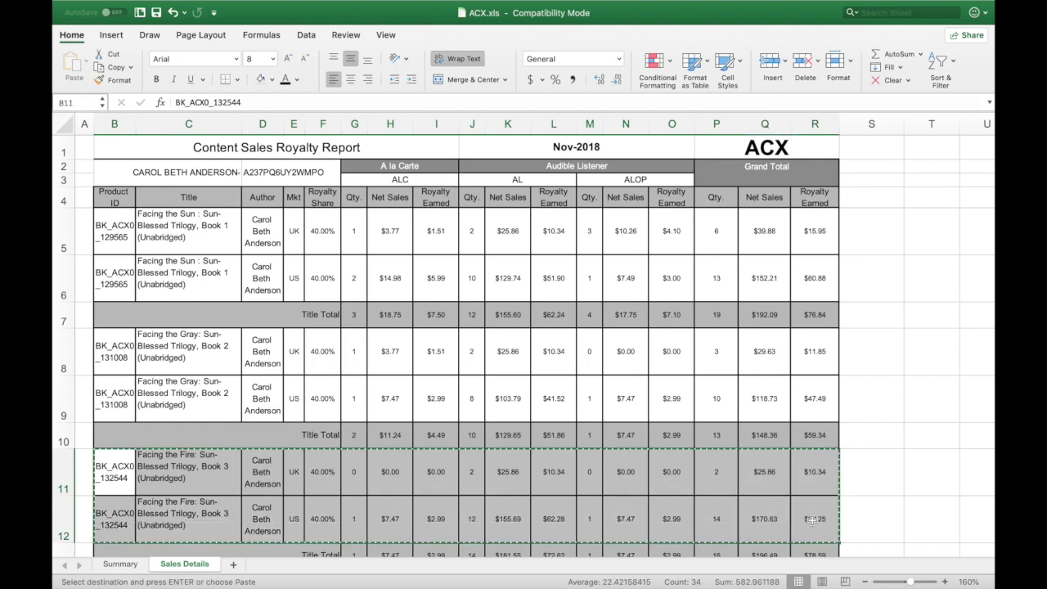
key(super+c)
key(ctrl+Right)
click(128, 336)
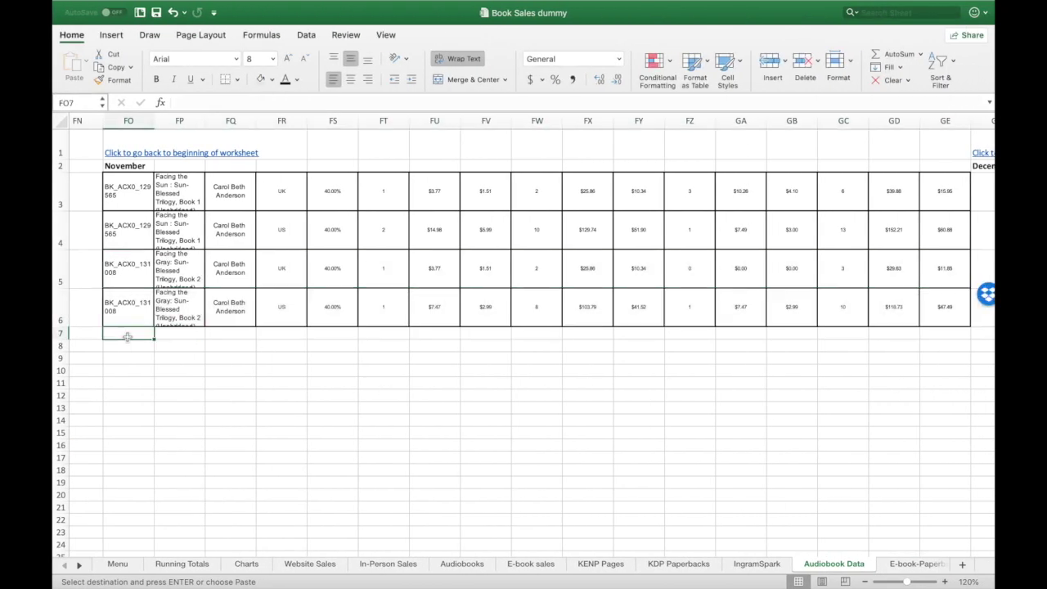
key(super+v)
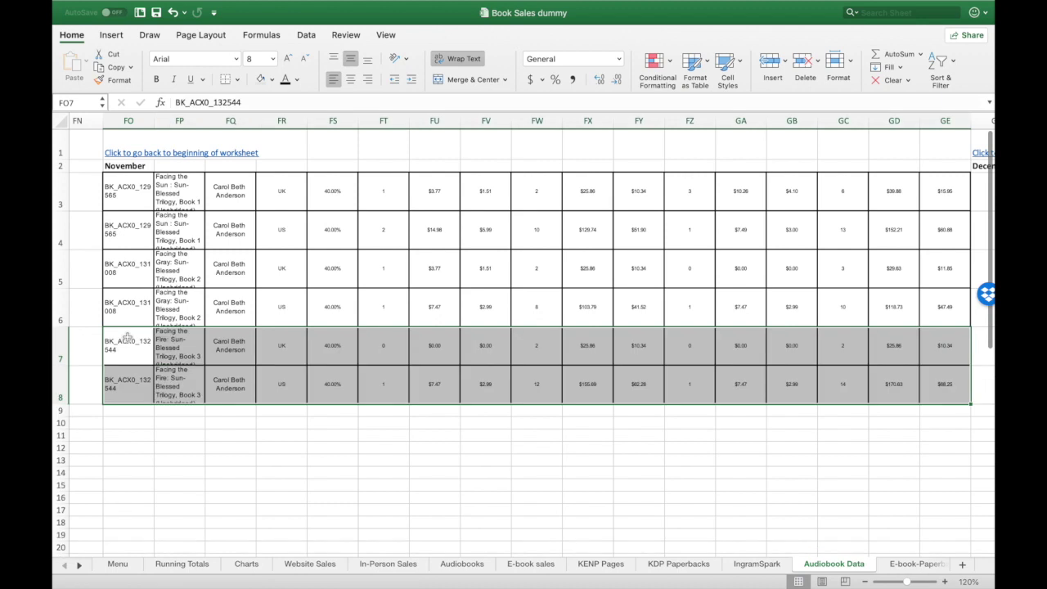
Step: Return to the Menu sheet, open the Audiobooks summary and review the November figures for Facing the Sun
click(211, 267)
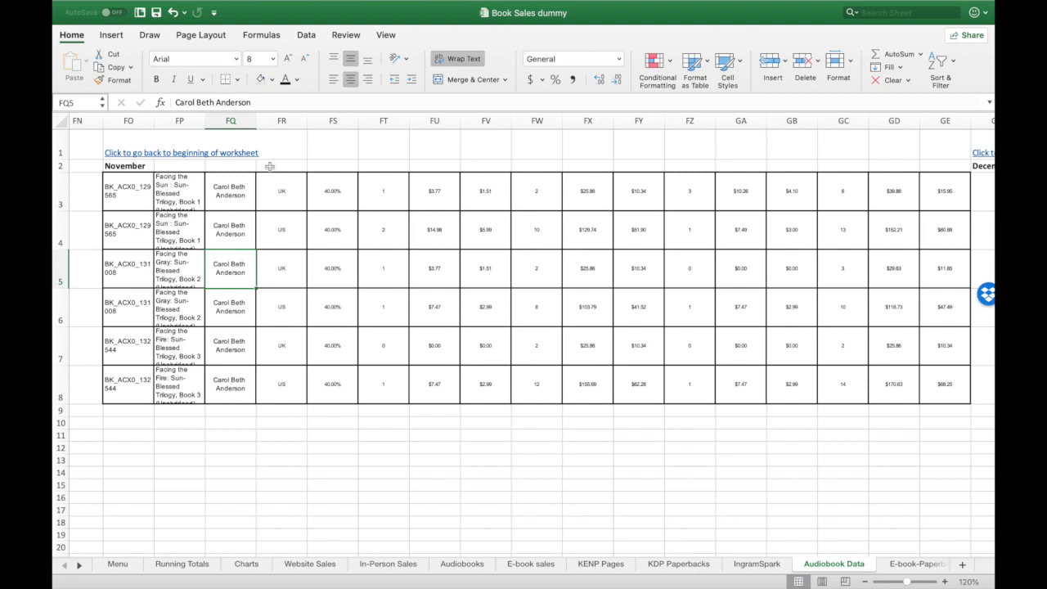
click(198, 153)
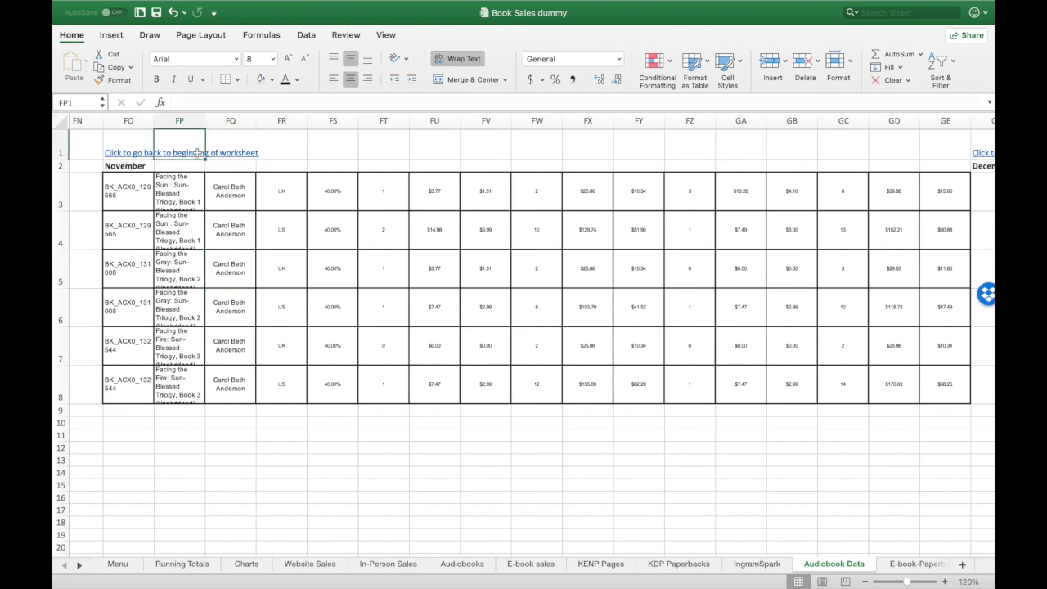
click(123, 153)
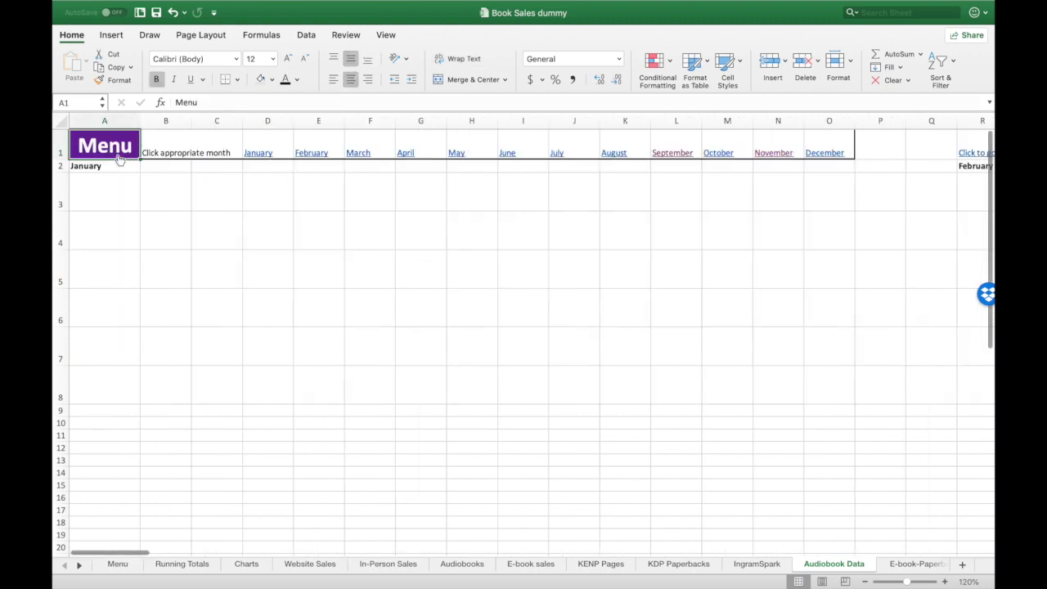
click(118, 148)
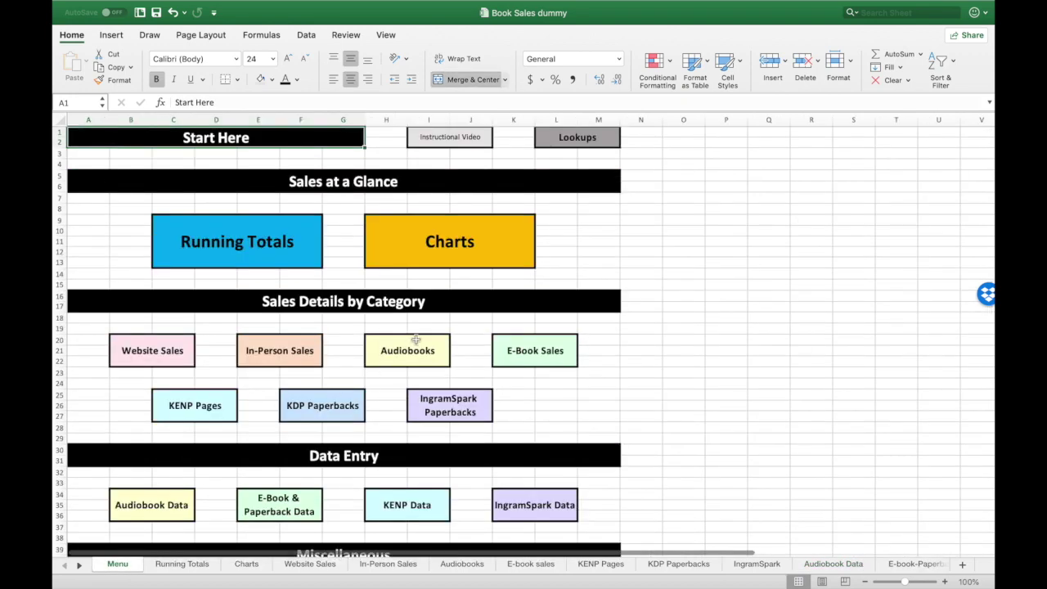
click(412, 352)
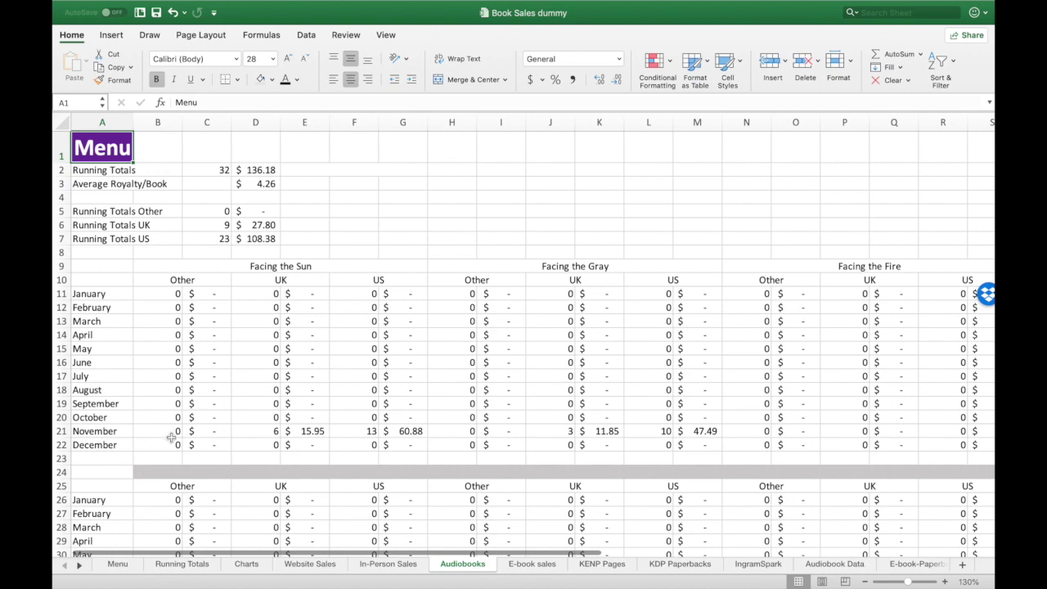
drag(171, 432, 204, 434)
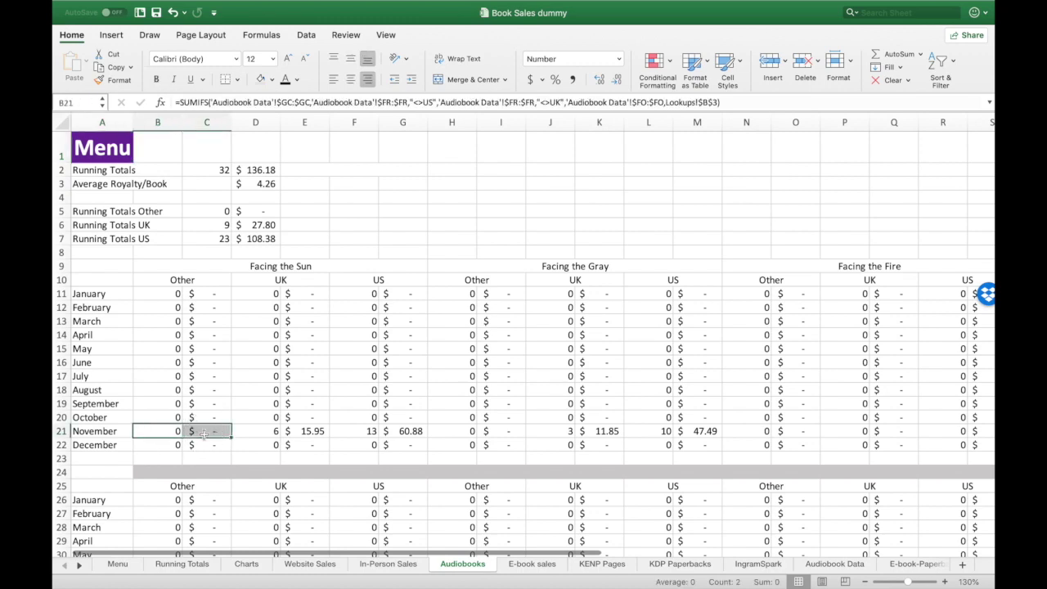
click(204, 404)
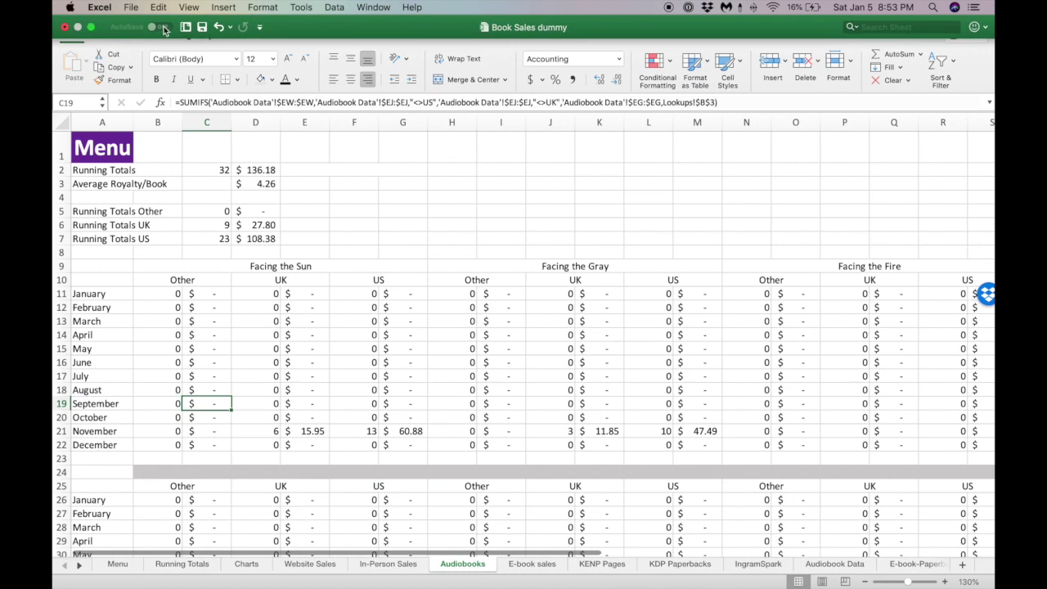
Step: Save the workbook and go to the November section of the E-Book & Paperback Data sheet at EU3
click(202, 28)
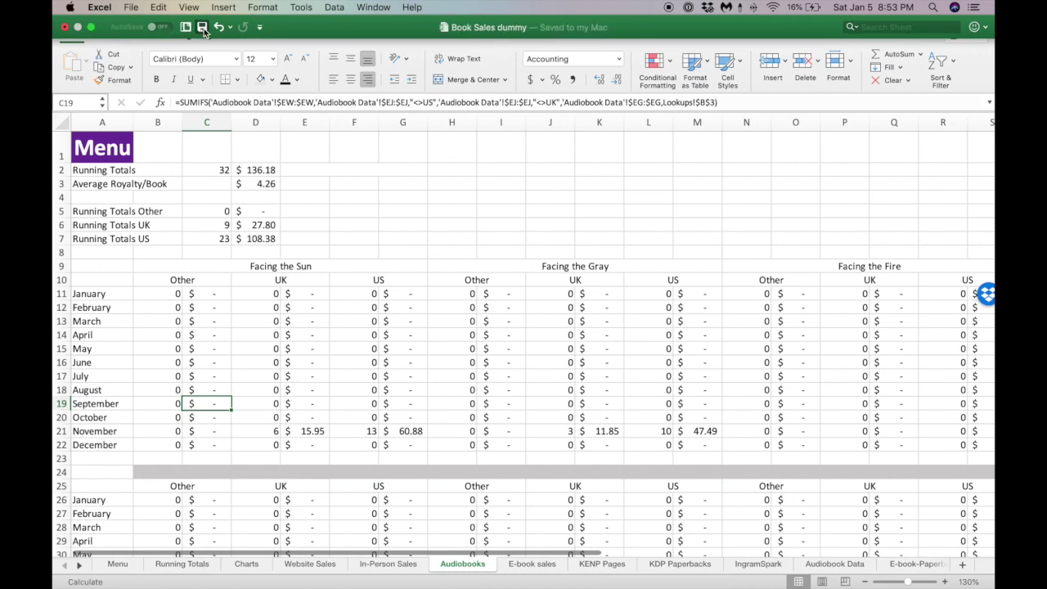
click(102, 147)
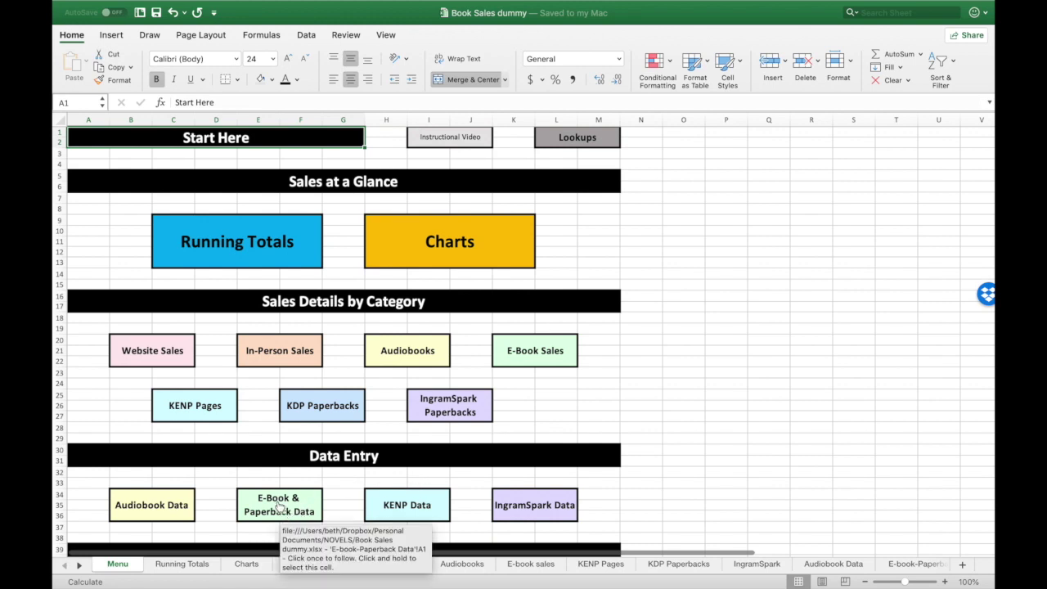
click(279, 506)
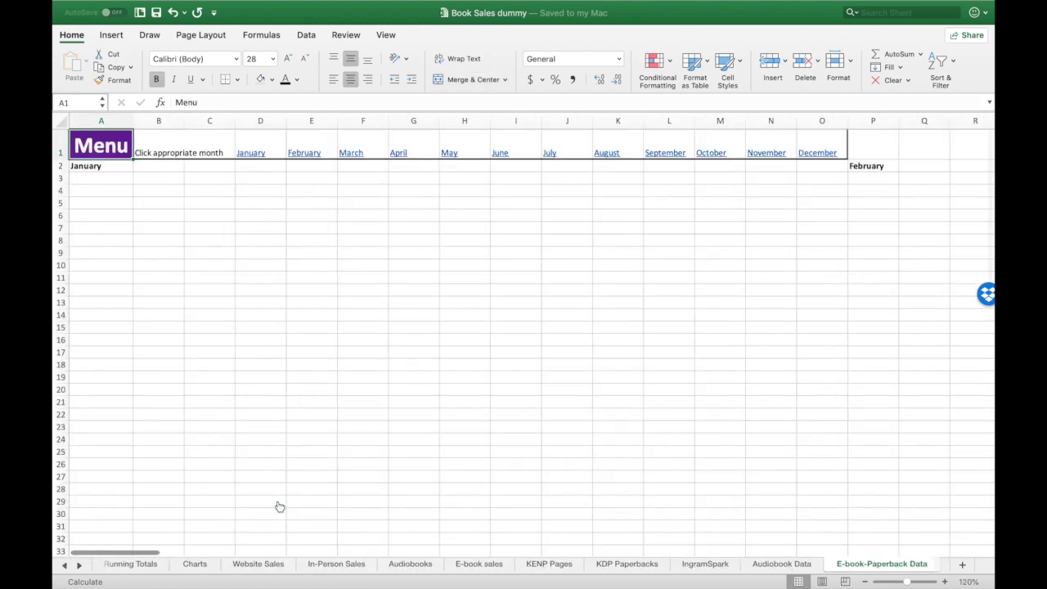
click(777, 155)
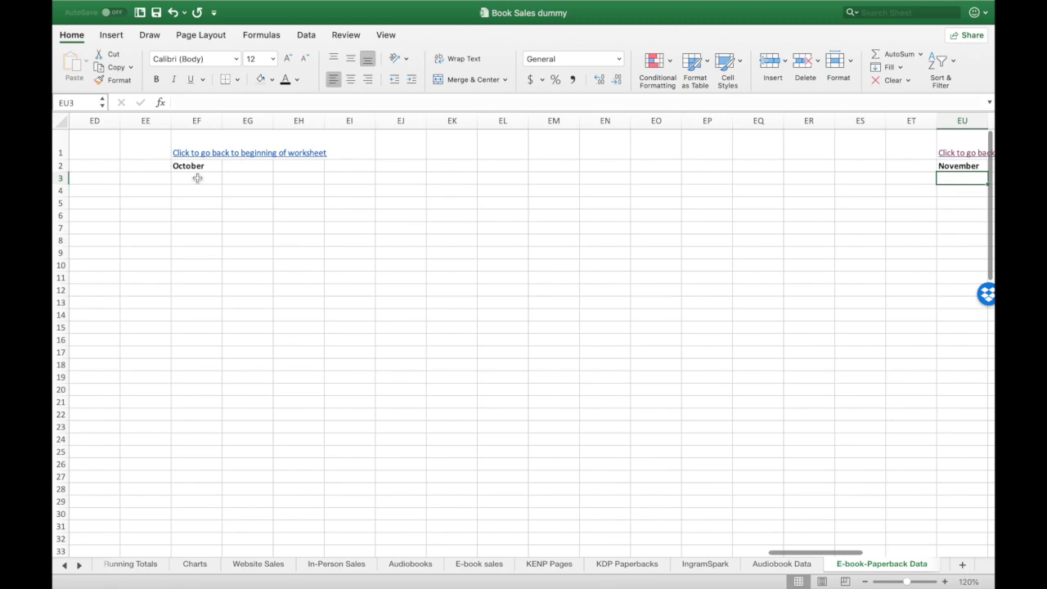
scroll(689, 185, right, 7)
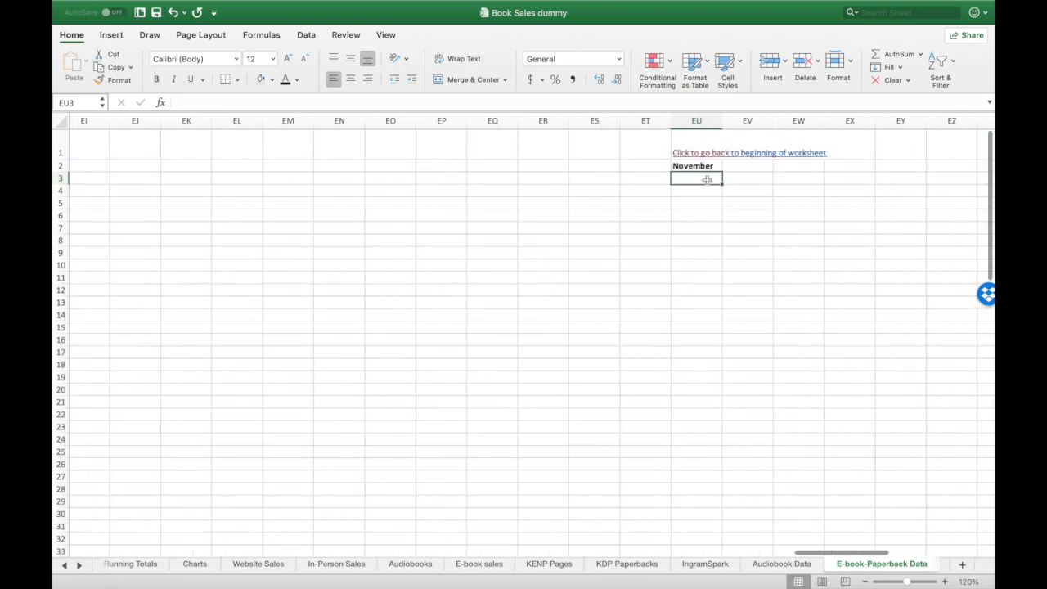
scroll(700, 178, right, 8)
key(ctrl+Right)
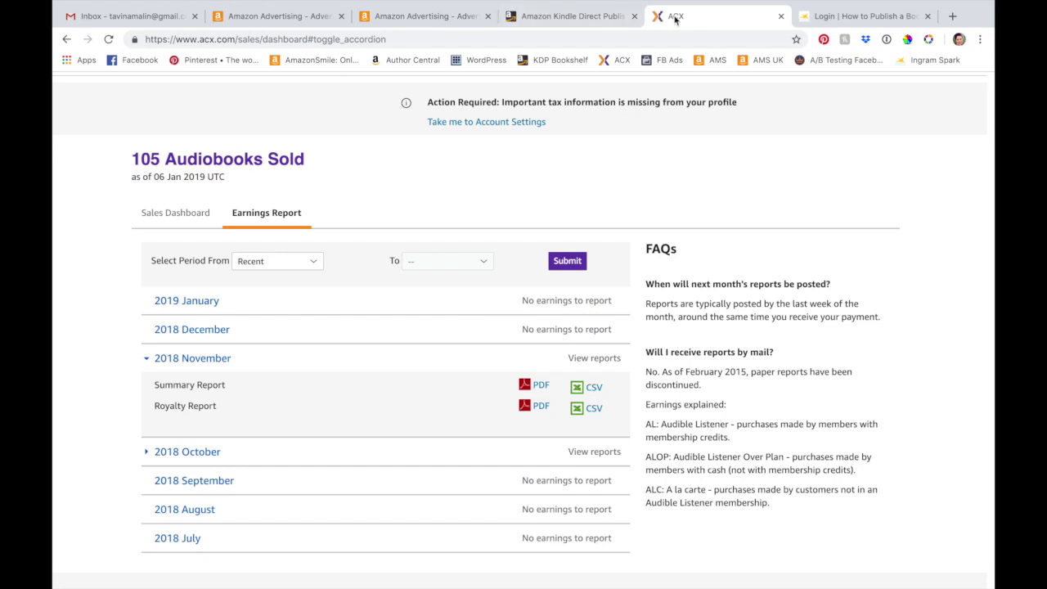
Step: Switch to the browser, close the ACX page and open the Kindle Direct Publishing Reports page
click(780, 16)
click(598, 16)
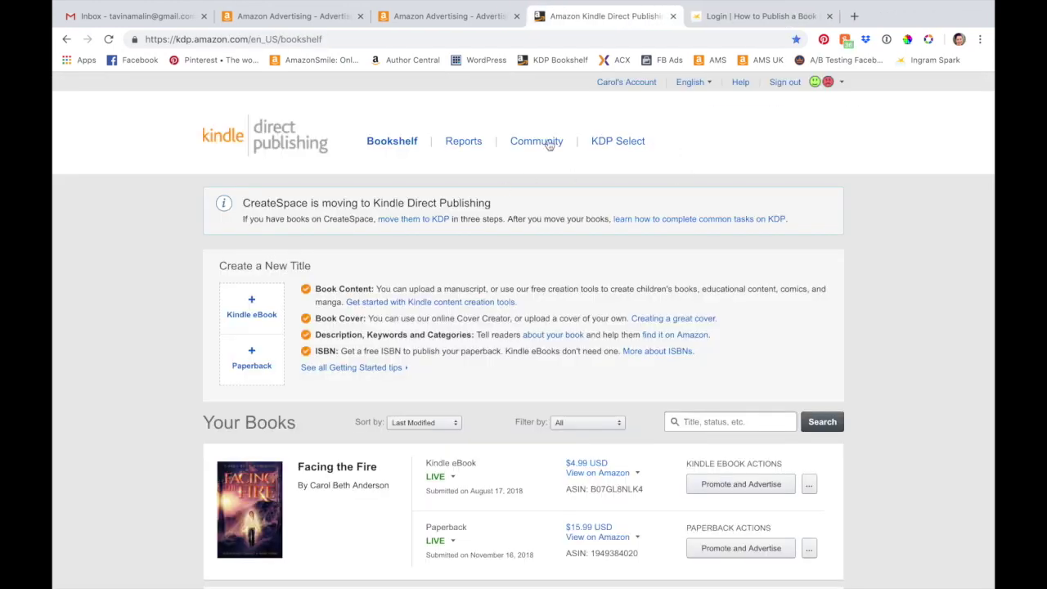
click(470, 145)
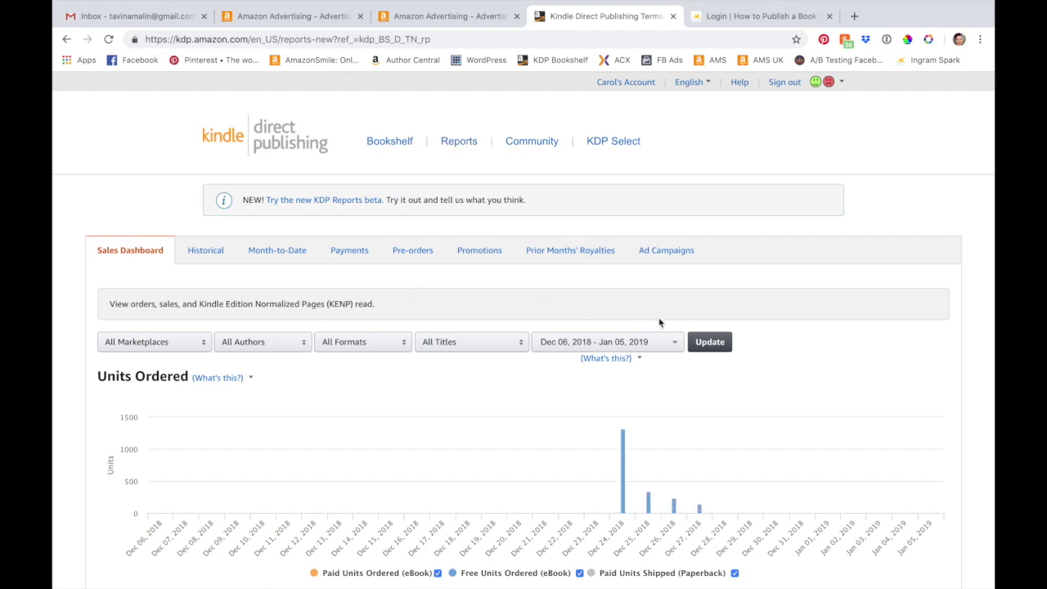
Step: Set the KDP Sales Dashboard date range to Nov 01, 2018 - Nov 30, 2018 and update the dashboard
click(675, 344)
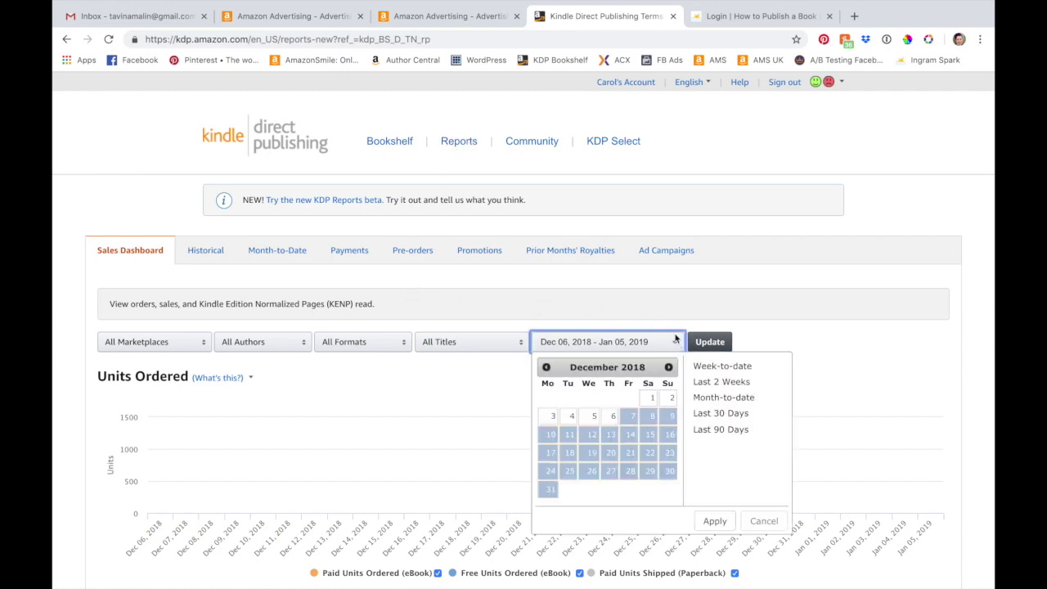
click(547, 367)
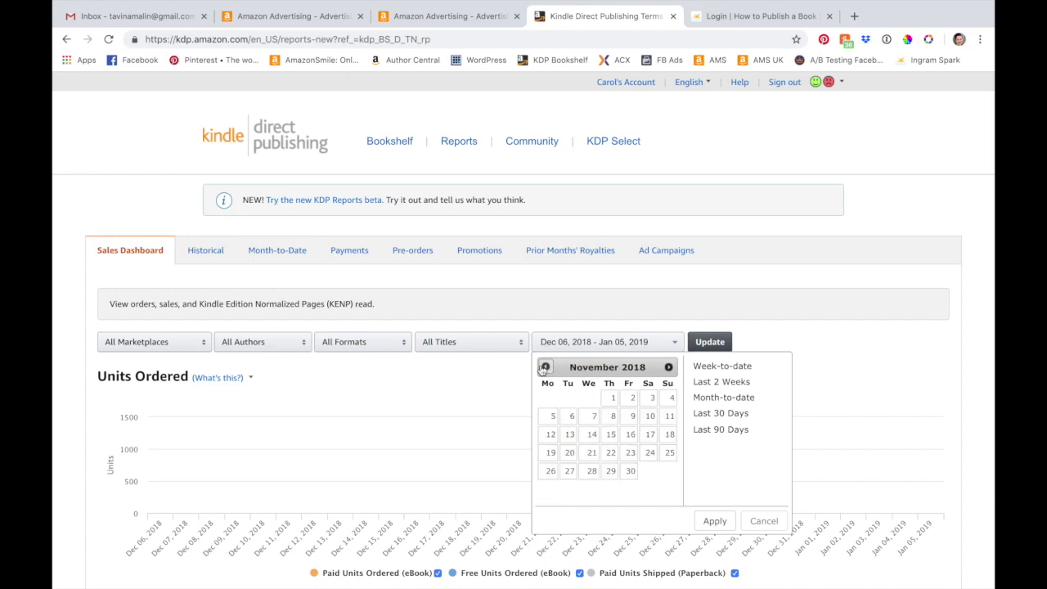
click(611, 398)
click(635, 476)
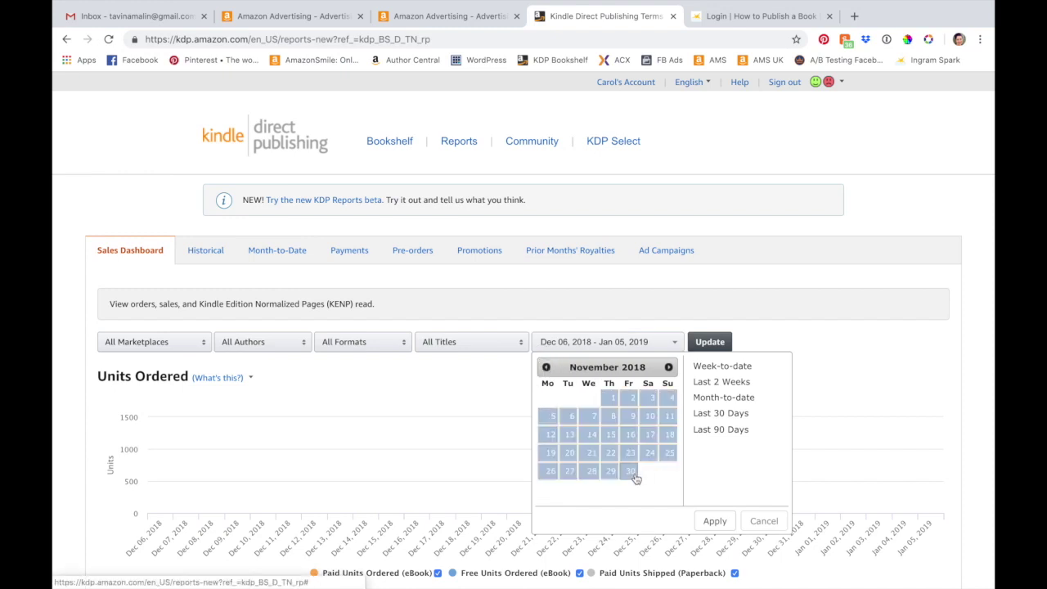
click(714, 520)
click(709, 341)
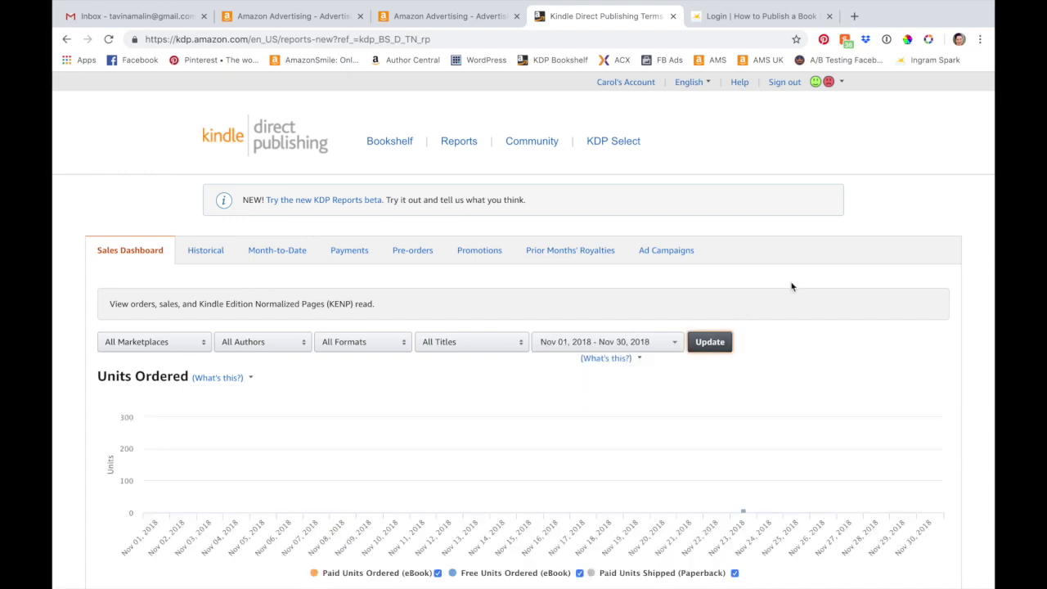
Step: Generate and download the KDP sales report for November 2018, then dismiss the download notice
scroll(774, 315, down, 6)
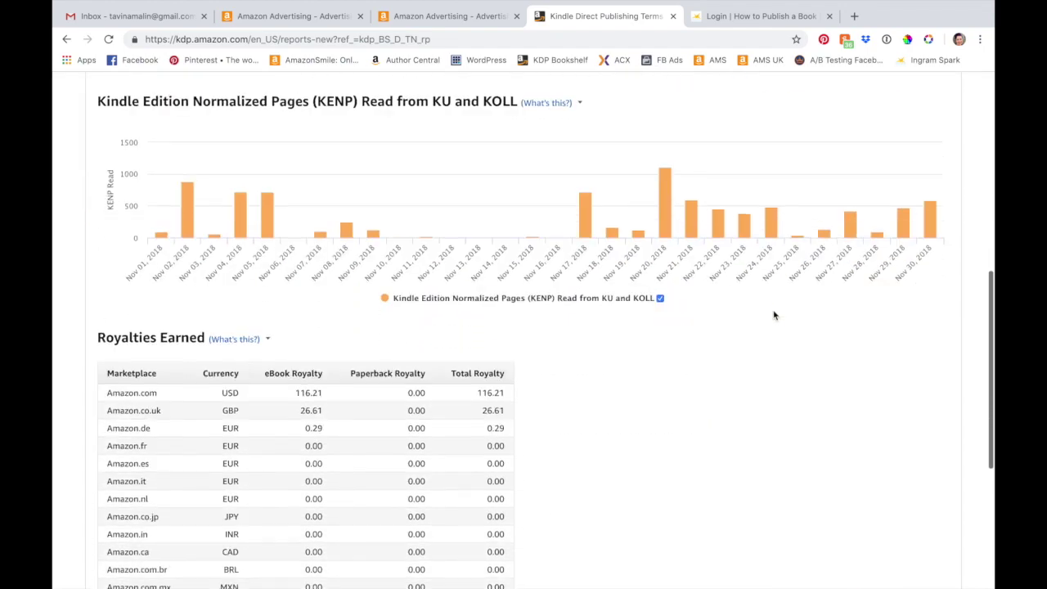
scroll(774, 315, down, 4)
click(139, 336)
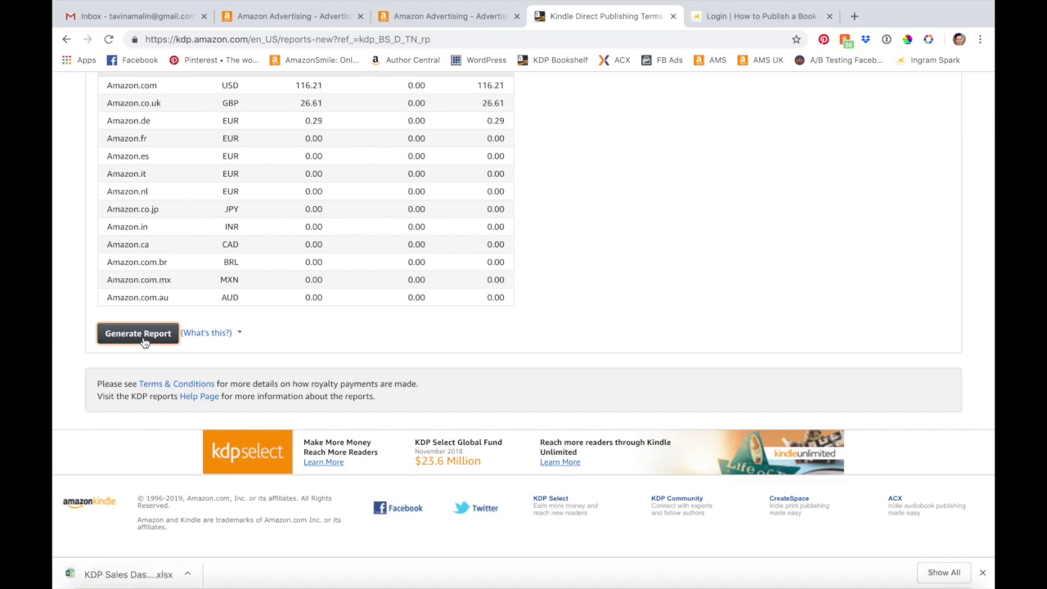
click(983, 571)
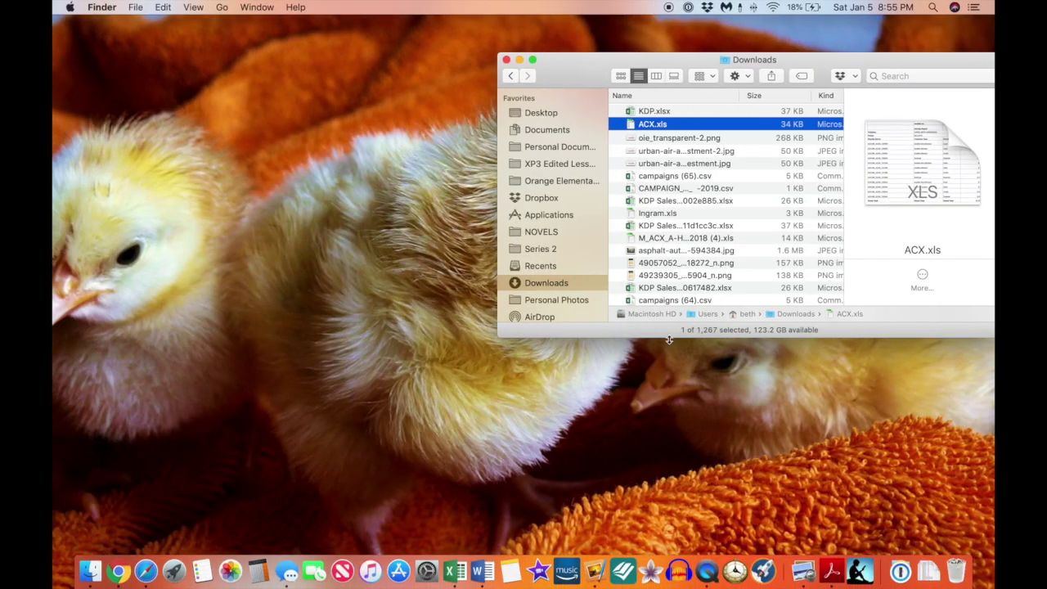
Step: Open KDP.xlsx from the Downloads folder in Excel and look at the Combined Sales header row
double_click(658, 111)
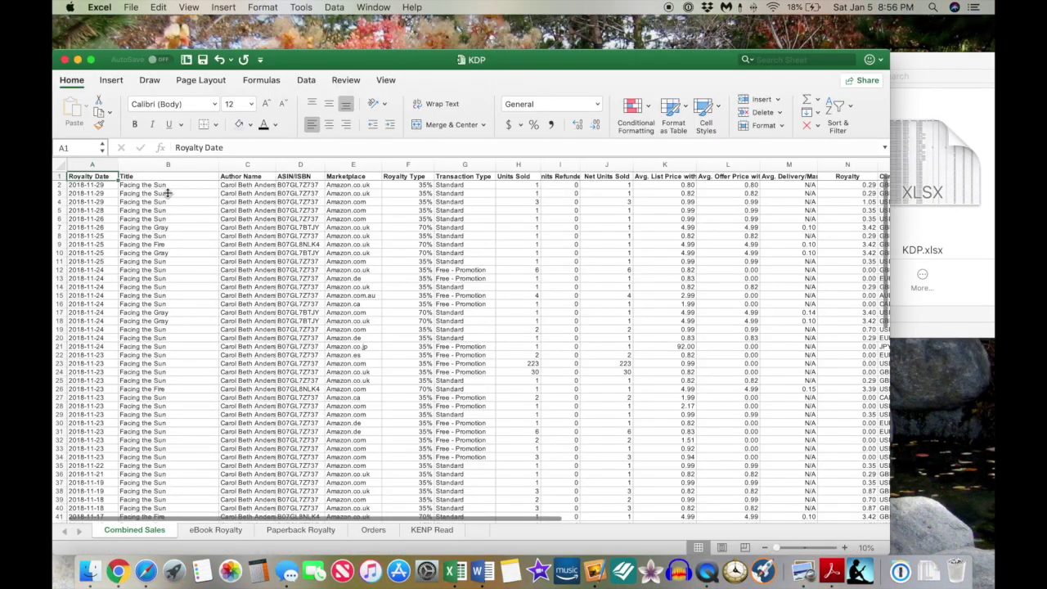
click(83, 185)
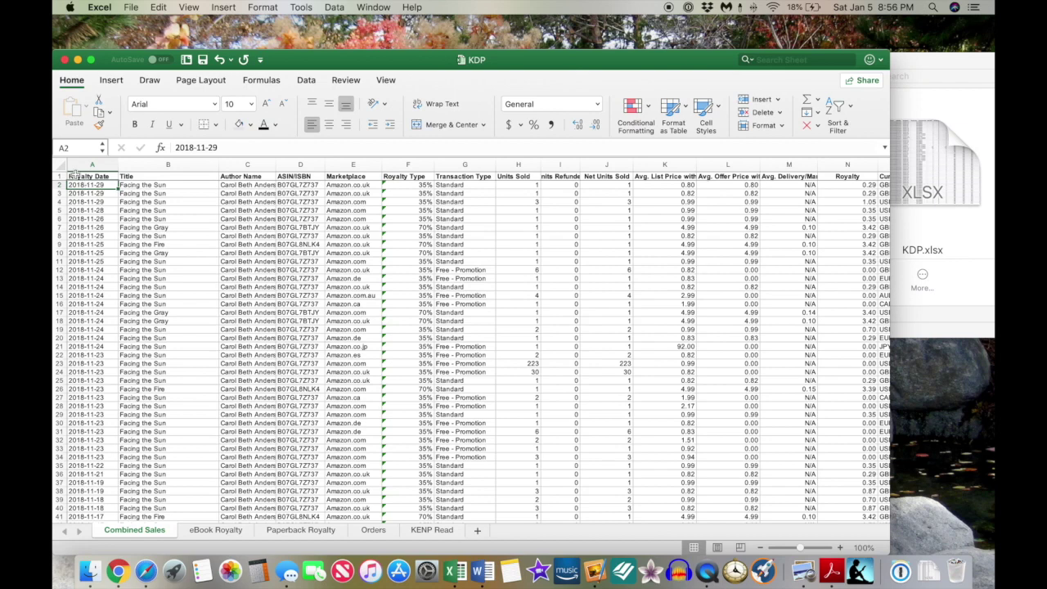
click(58, 176)
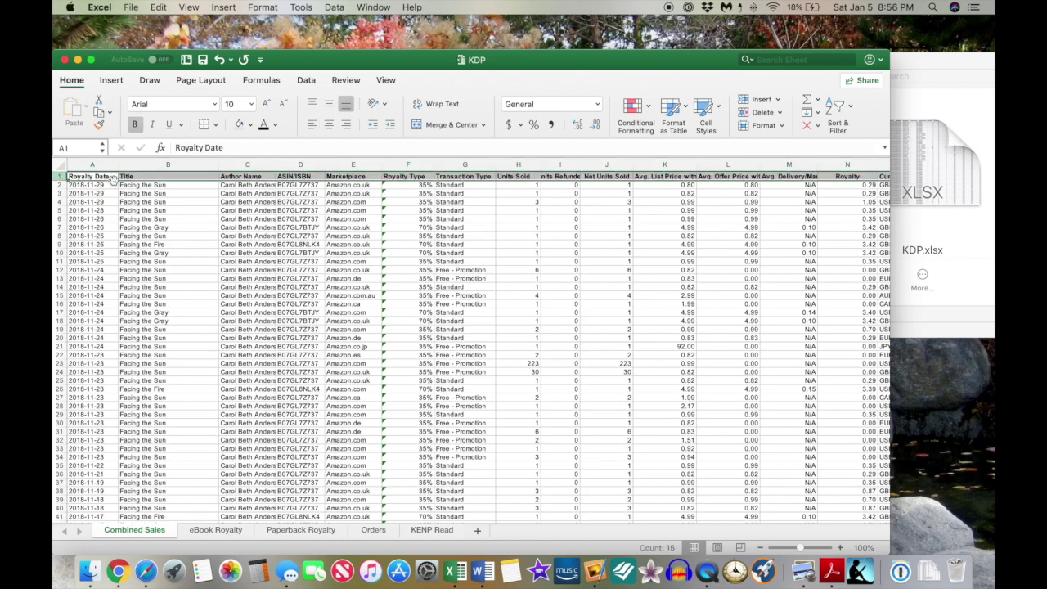
Step: Copy the Combined Sales data A2:O70, without the header row, into the November section of E-book-Paperback Data at EU3
click(90, 185)
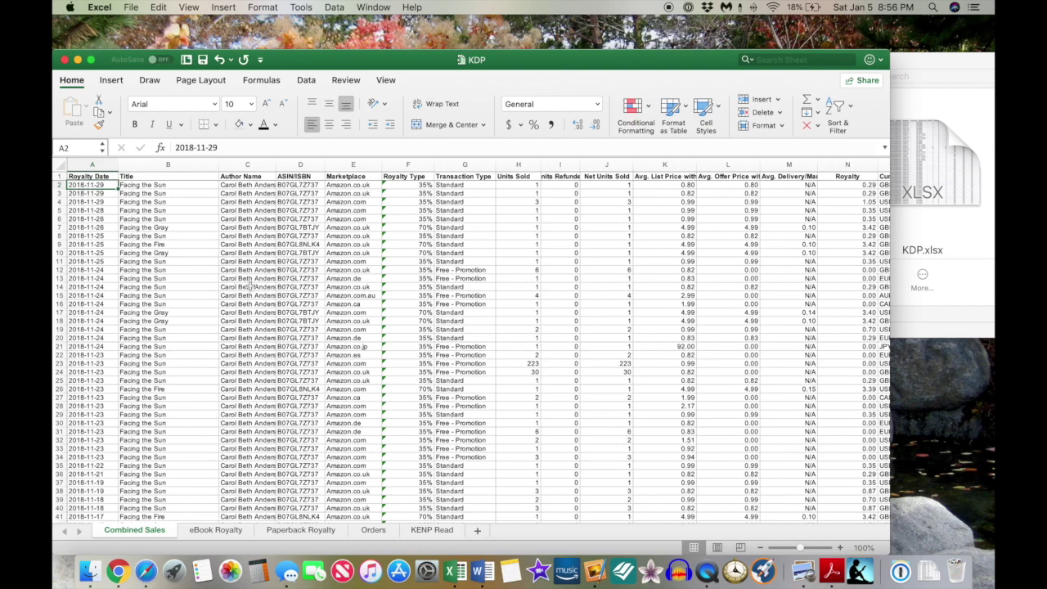
scroll(250, 285, right, 1)
scroll(250, 285, right, 2)
scroll(250, 285, down, 15)
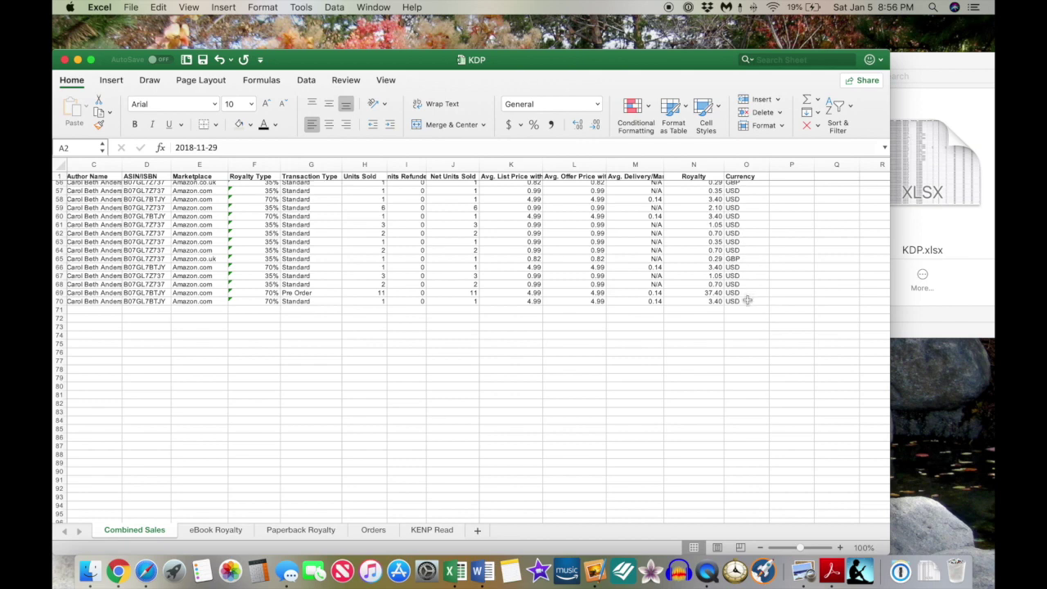
shift+click(747, 301)
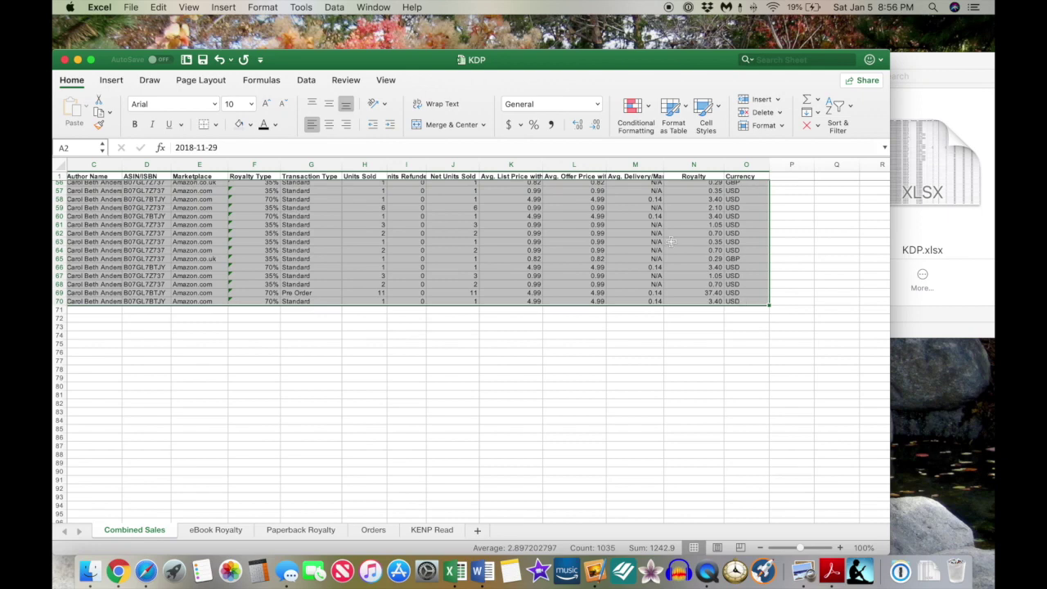
key(super+c)
click(161, 7)
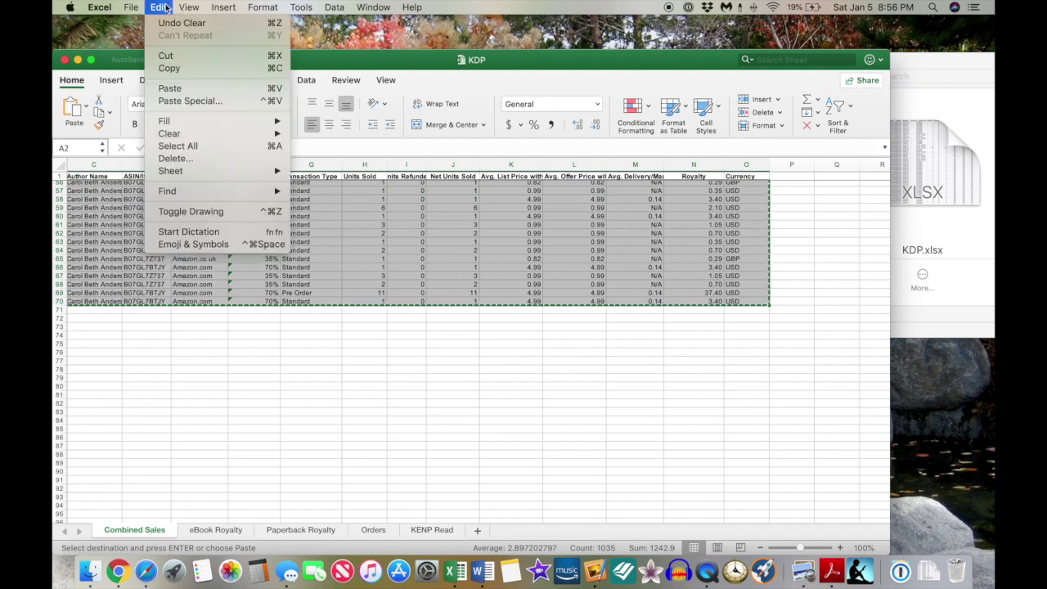
click(161, 7)
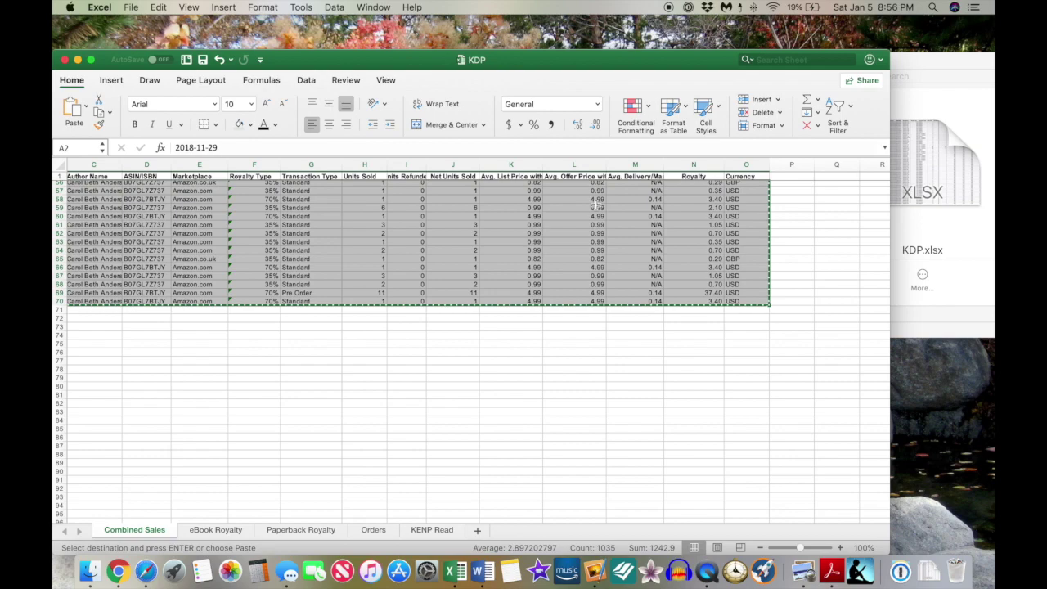
key(super+grave)
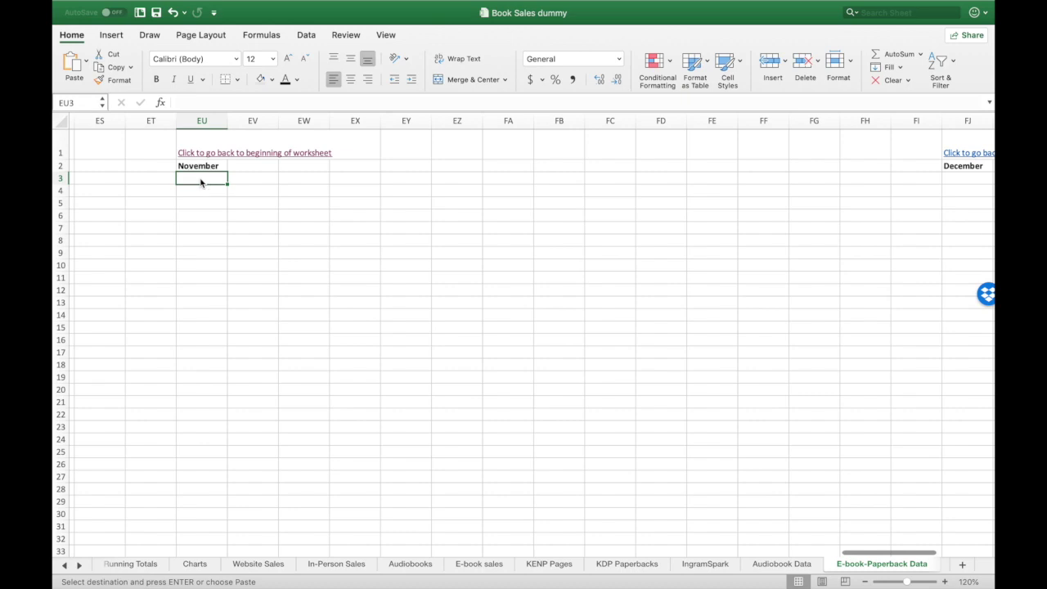
key(Return)
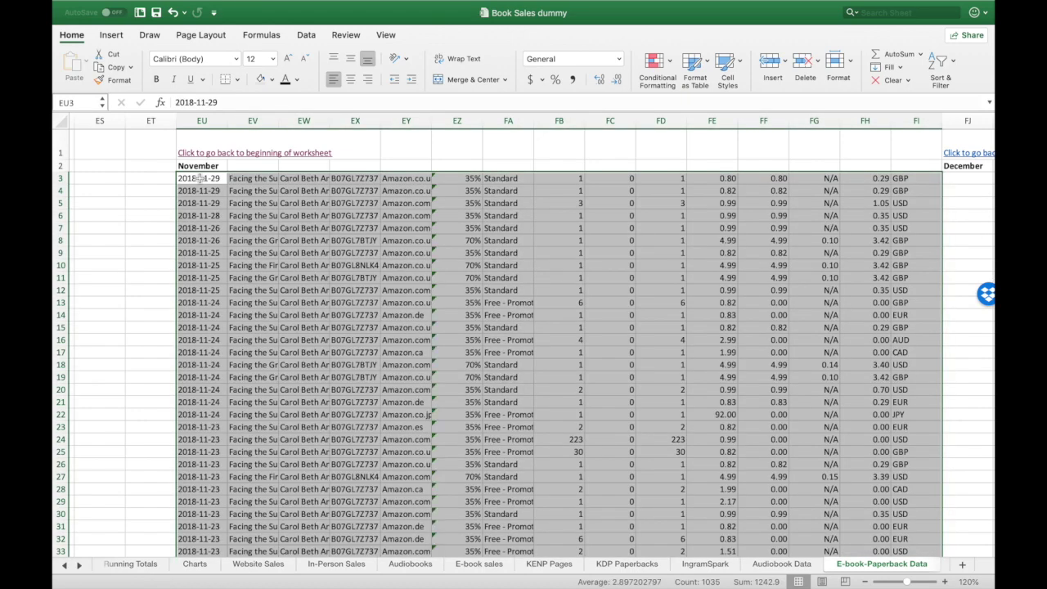
Step: Go back to the Menu sheet and open the E-Book Sales summary to check the November results
click(230, 153)
click(204, 153)
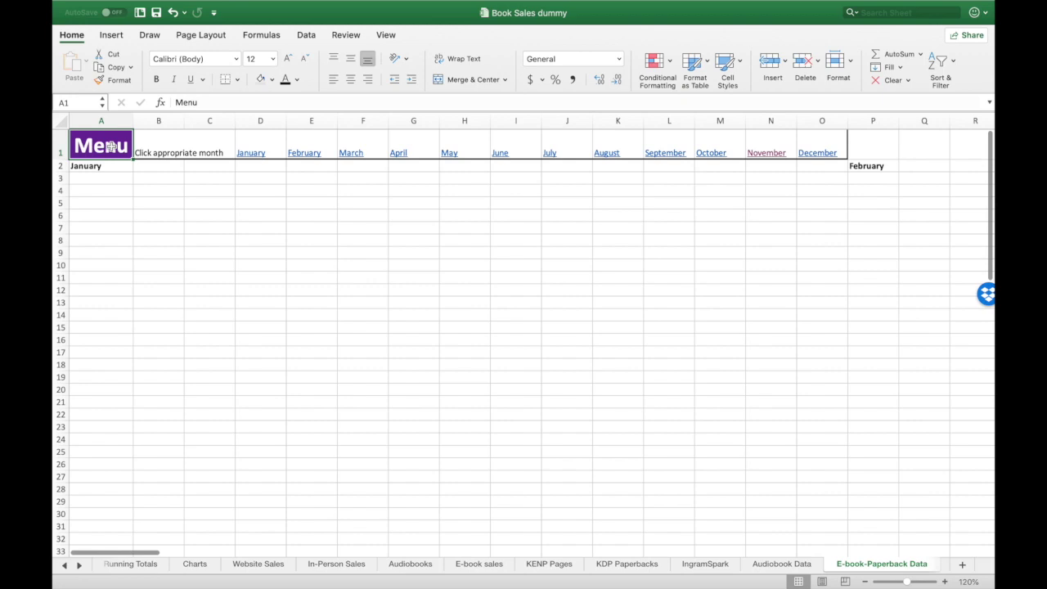
click(106, 144)
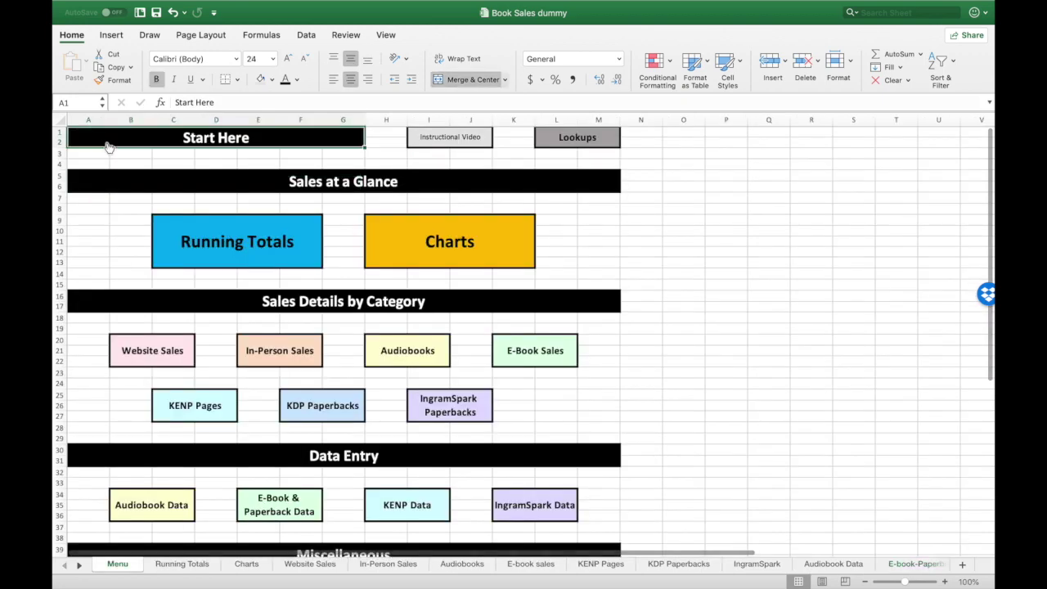
click(539, 357)
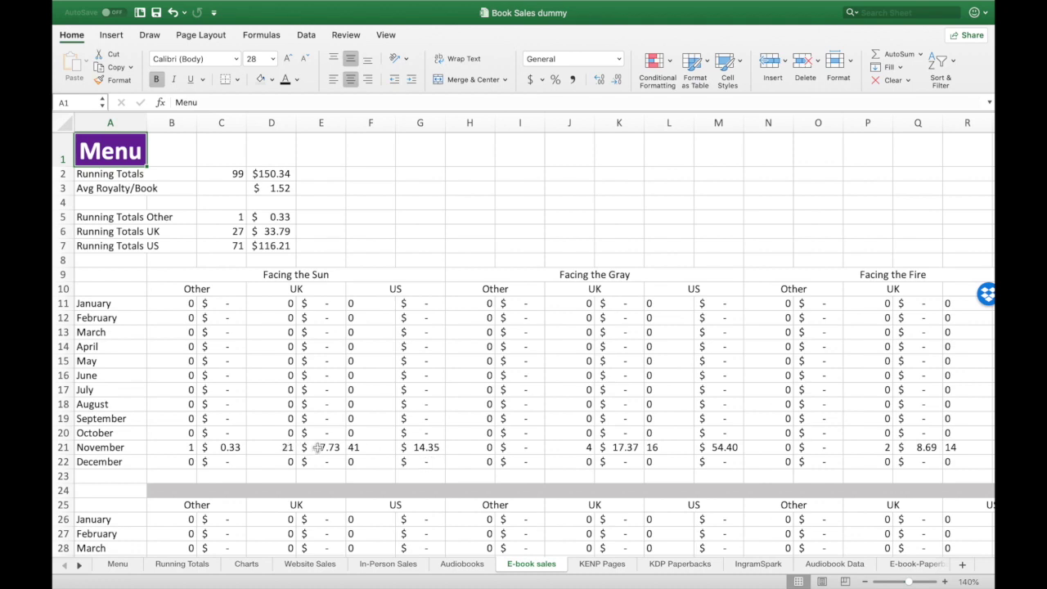
Step: Check the November units and royalty for Facing the Sun under Other on the E-book sales sheet, then return to the Menu sheet
drag(187, 448, 221, 447)
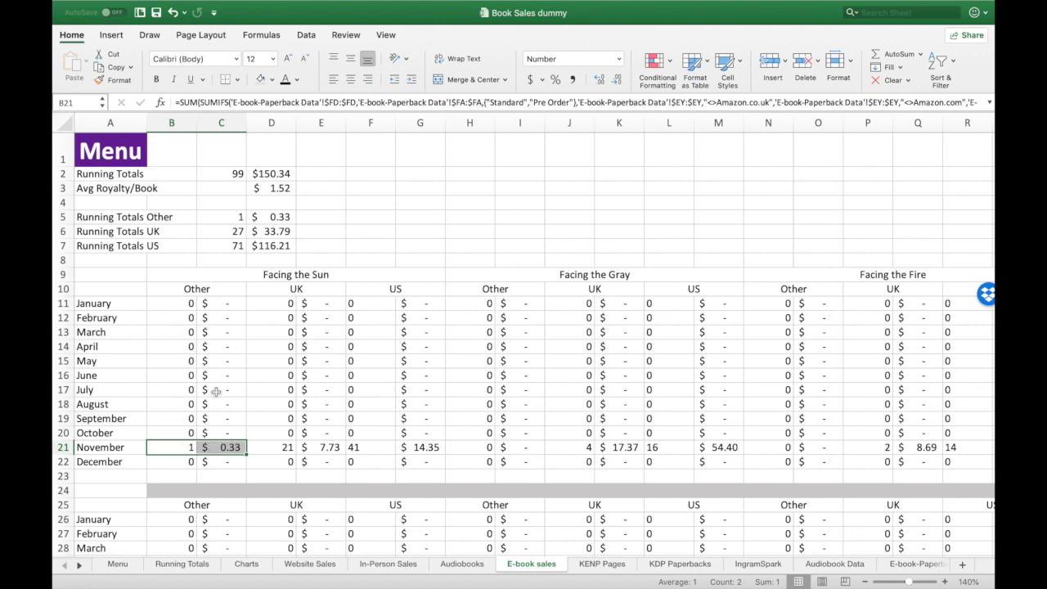
click(229, 448)
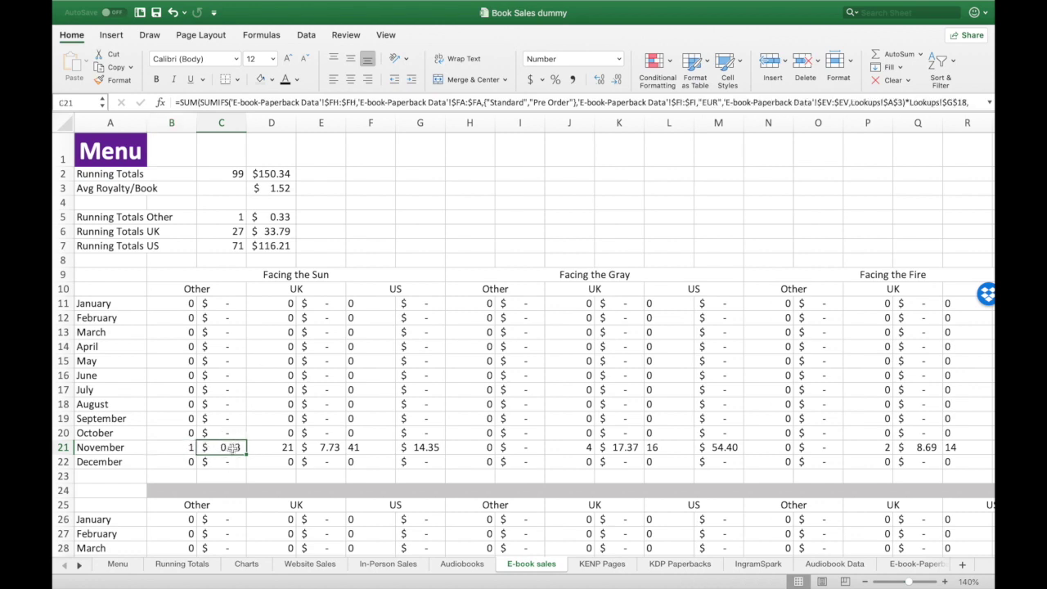
click(188, 447)
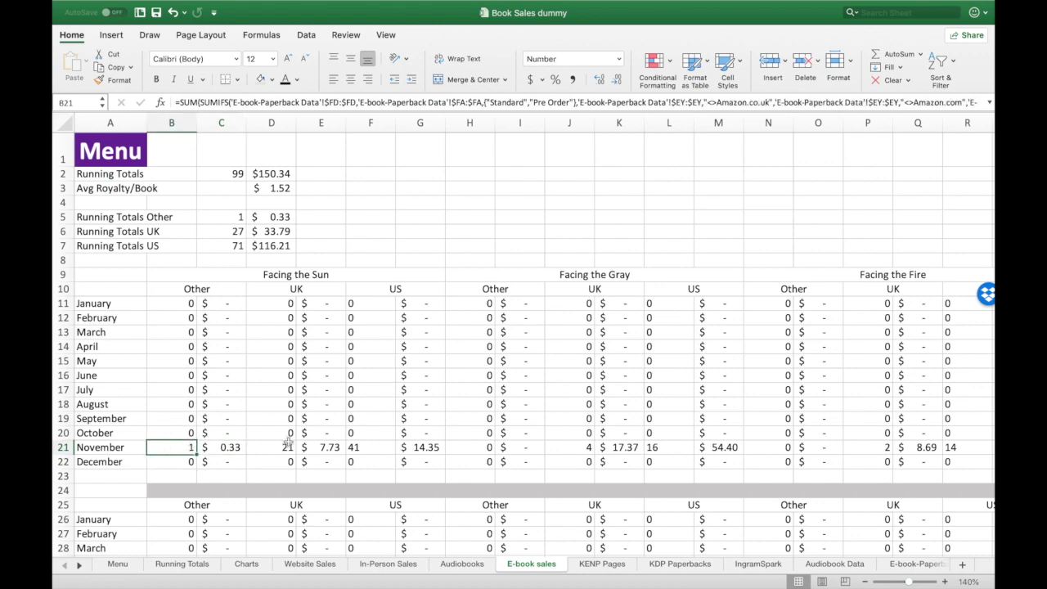
scroll(288, 442, down, 5)
key(super+Up)
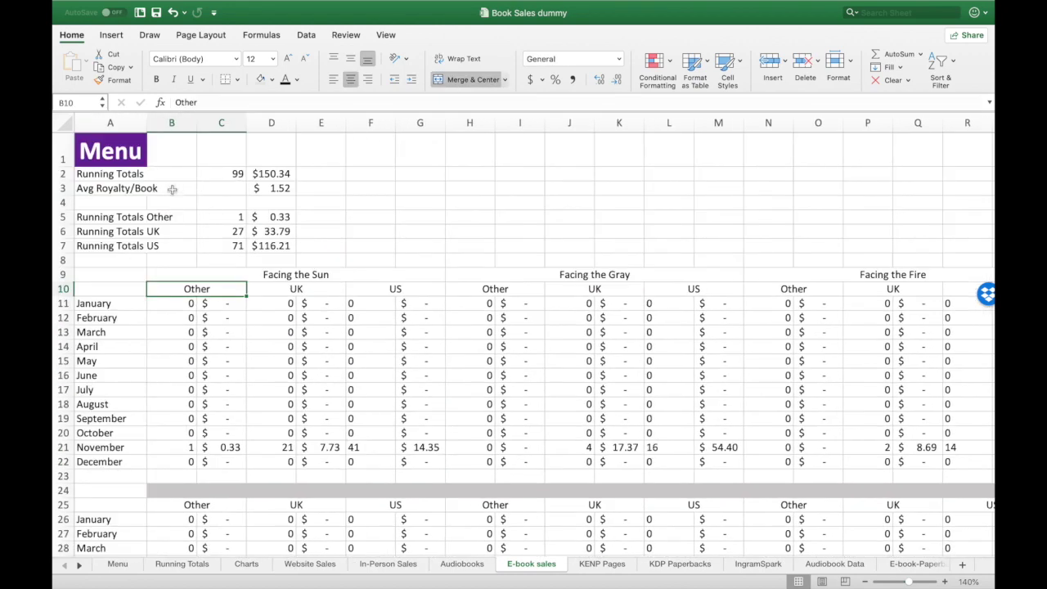
click(121, 153)
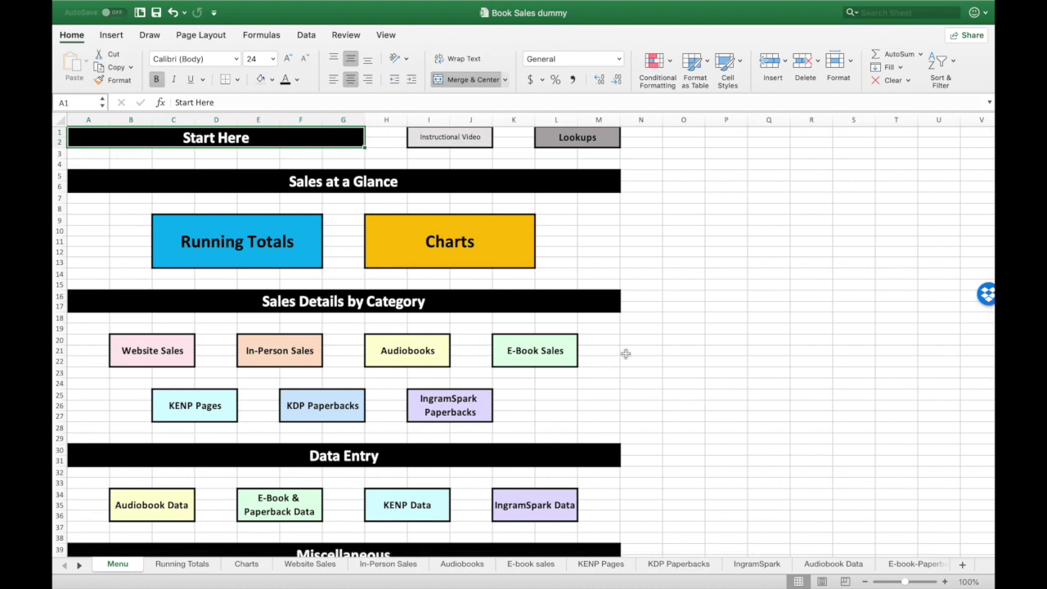
Step: Open the KDP Paperbacks summary, look over the monthly sales for each book, and go back to the Menu sheet
click(327, 409)
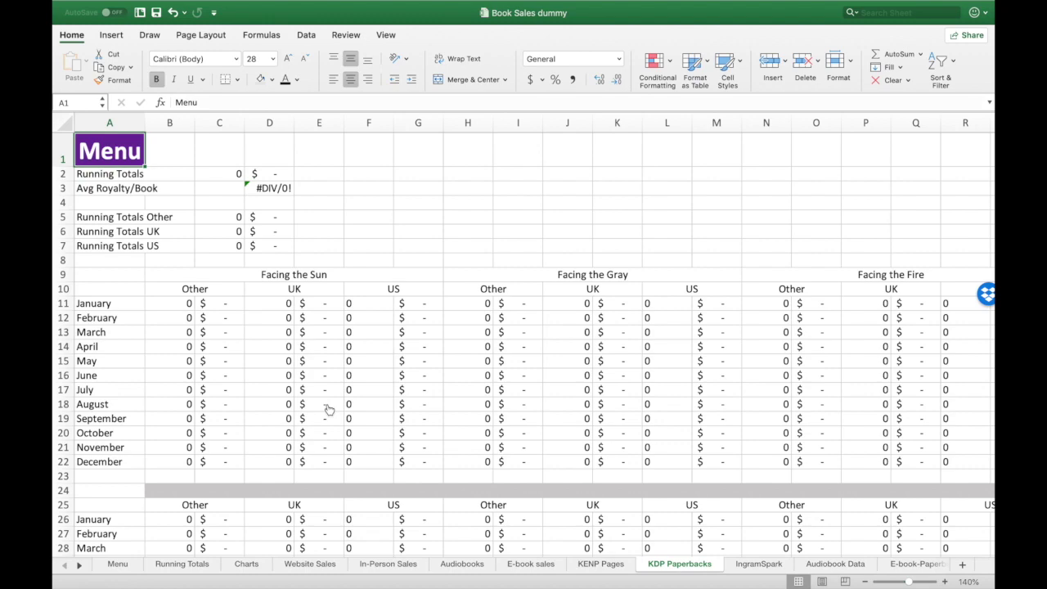
scroll(327, 409, right, 3)
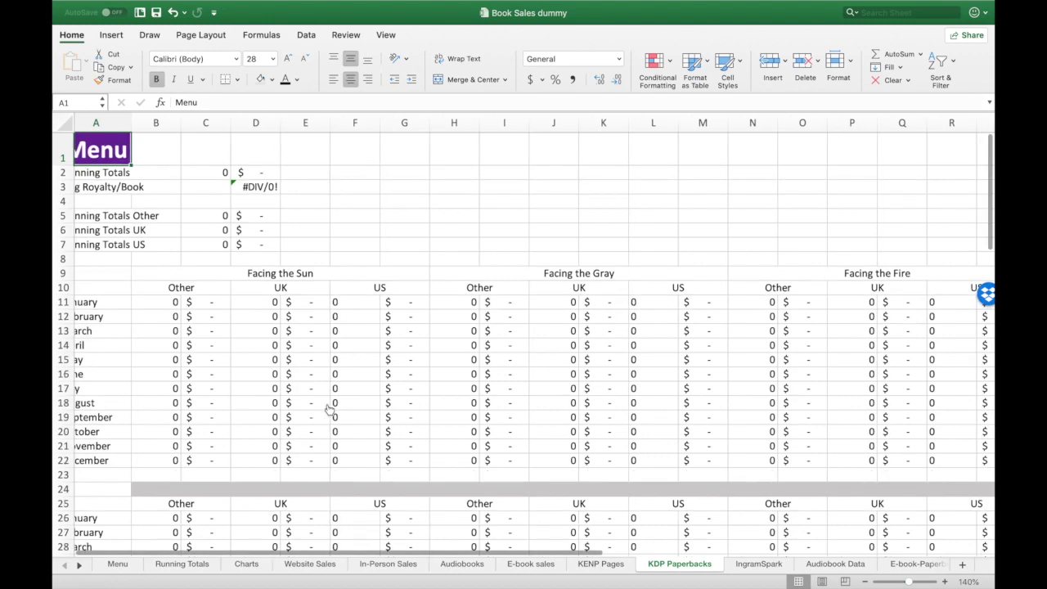
scroll(329, 409, down, 3)
scroll(328, 409, down, 2)
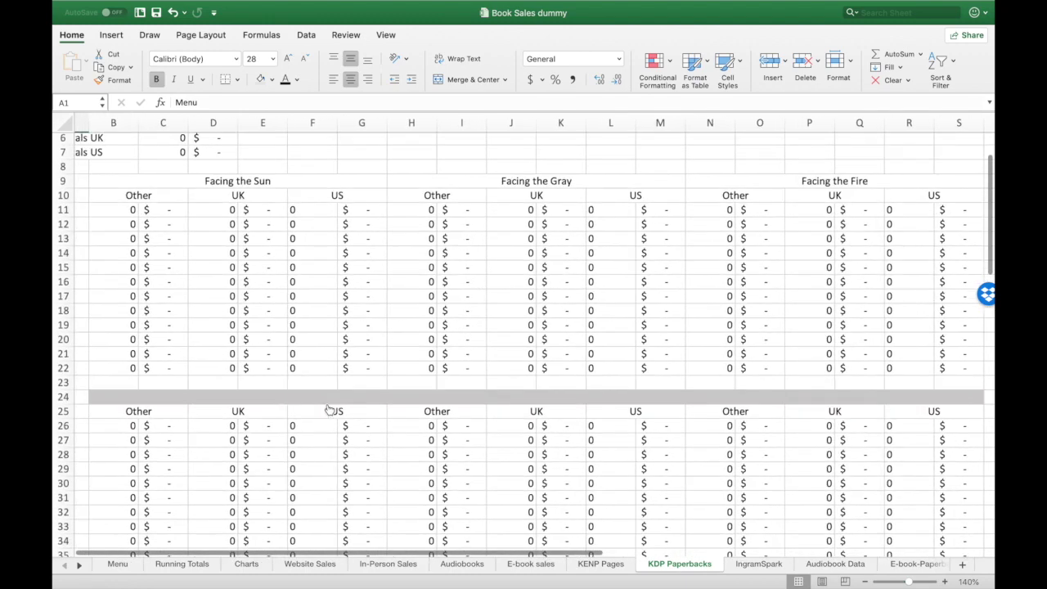
scroll(329, 409, up, 5)
scroll(329, 409, left, 2)
scroll(328, 409, up, 1)
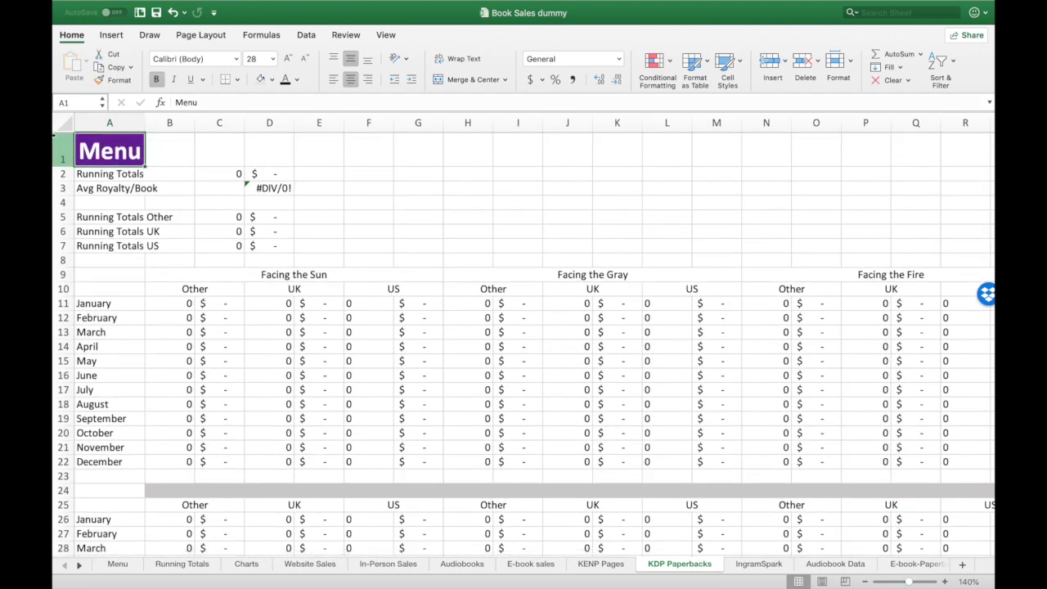
click(117, 151)
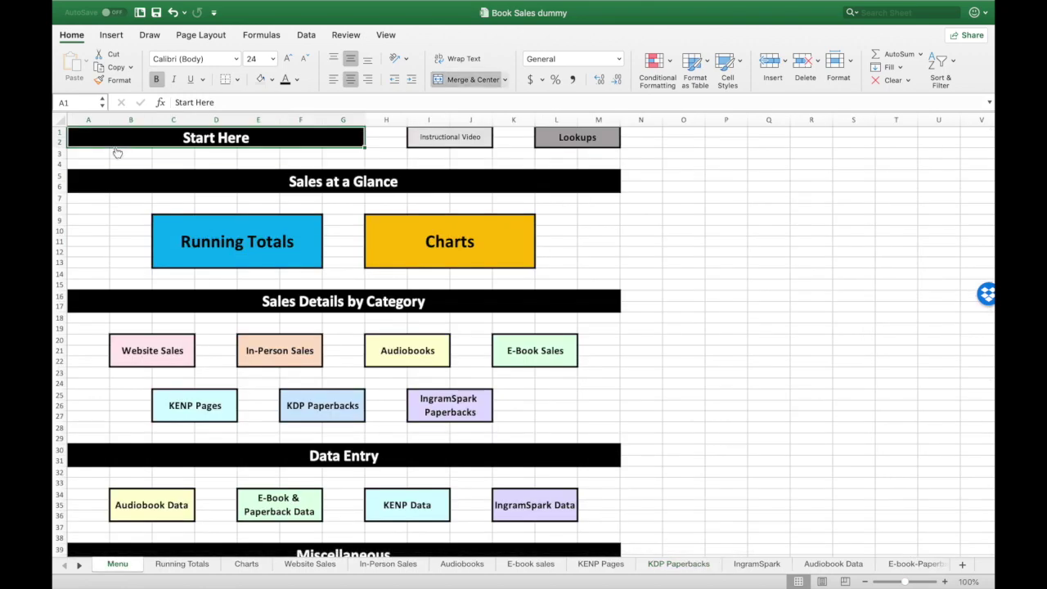
Step: Switch to the KDP workbook and copy the KENP Read data A2:F51, without the header row
key(ctrl+Left)
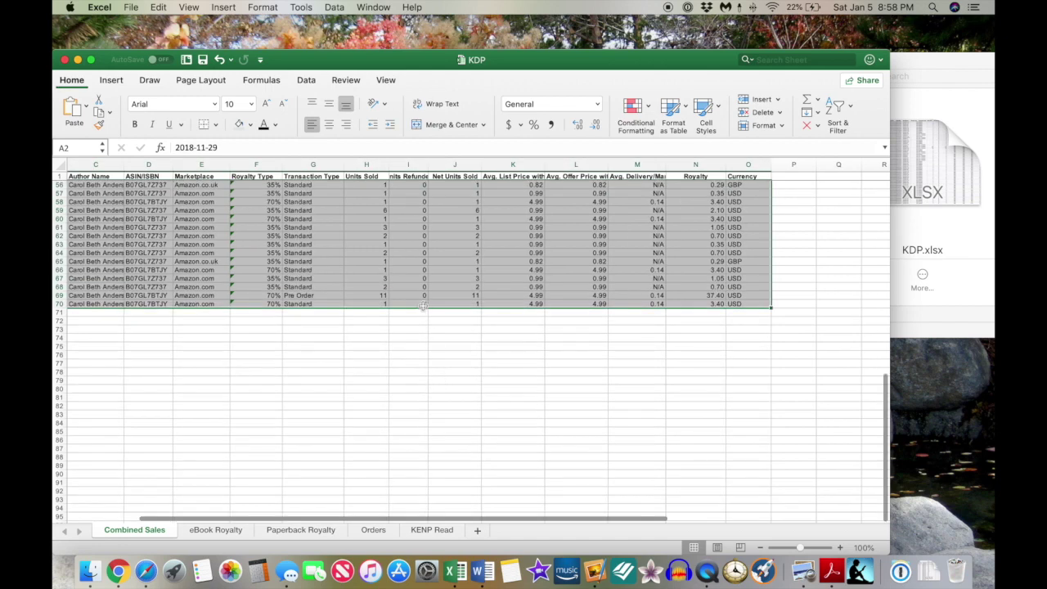
click(433, 530)
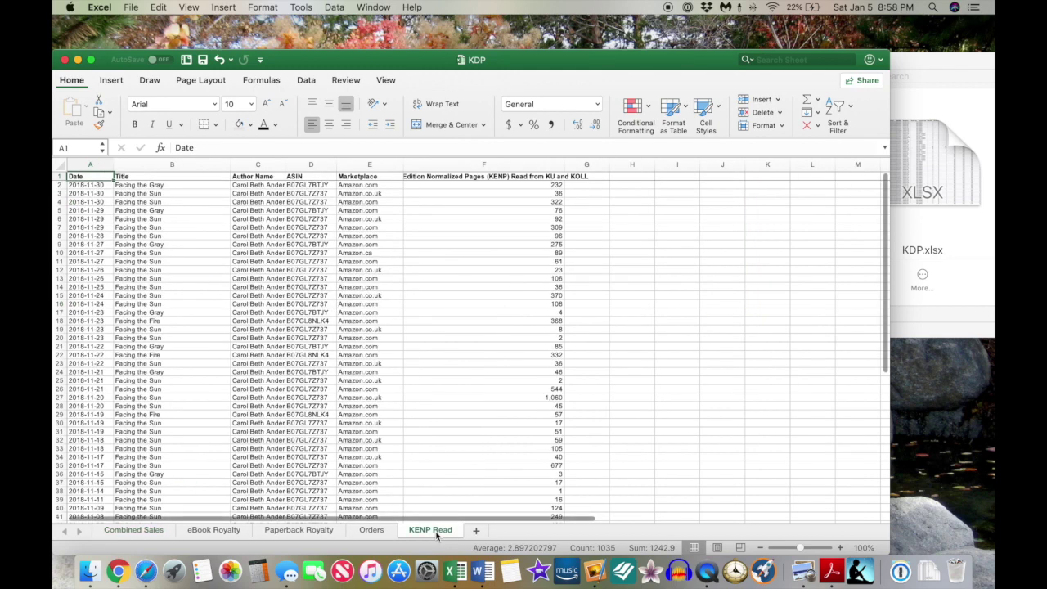
click(90, 187)
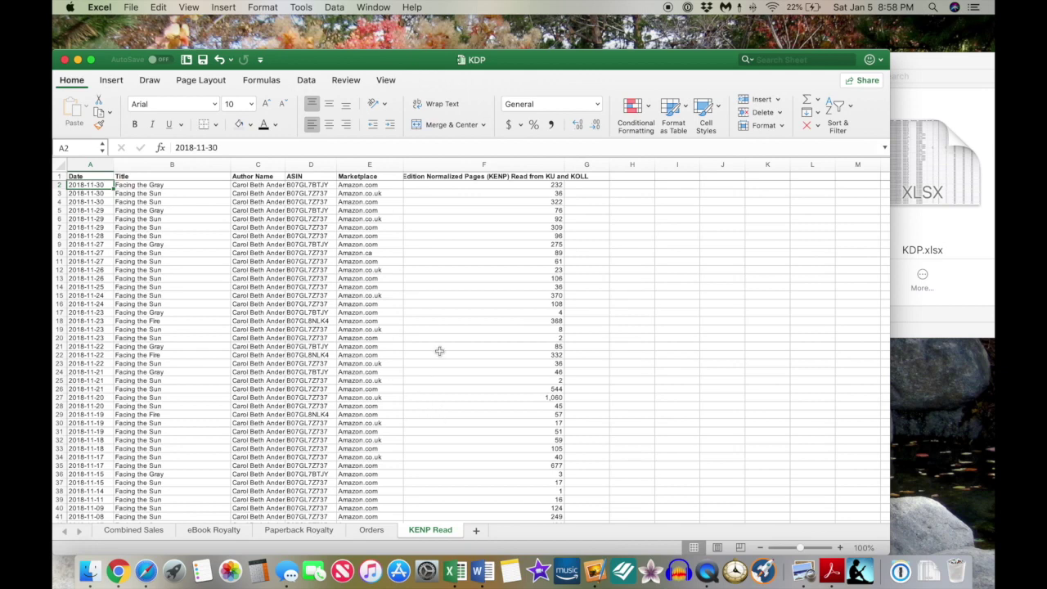
scroll(439, 350, down, 5)
scroll(439, 350, up, 5)
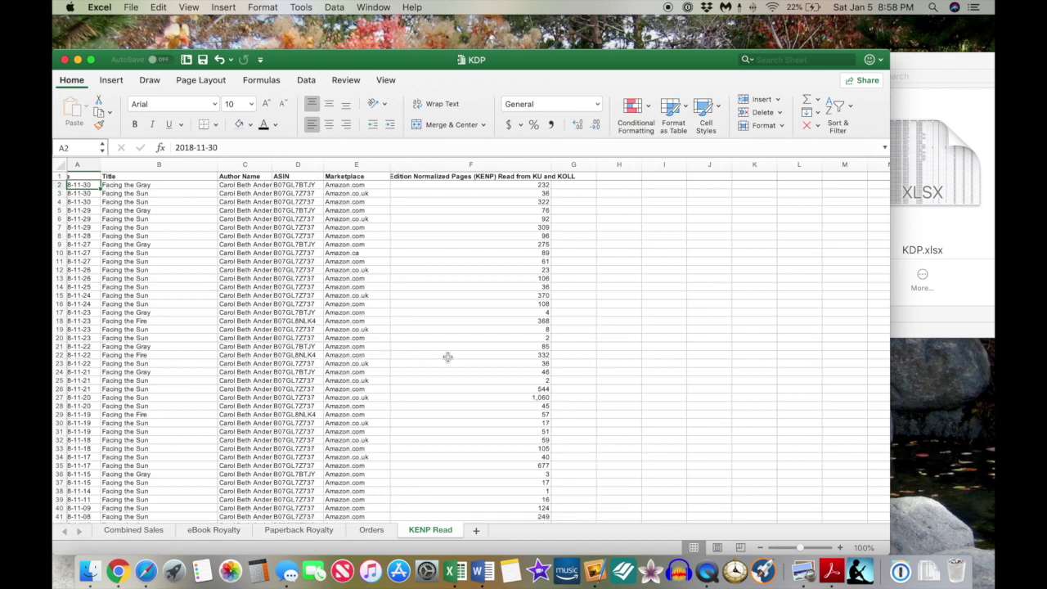
scroll(447, 356, down, 8)
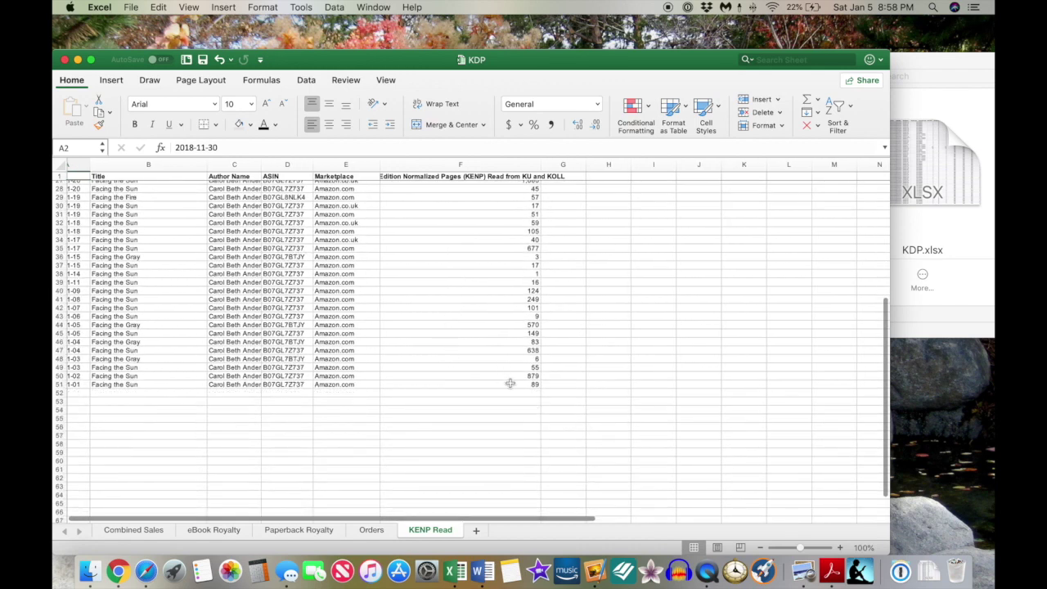
shift+click(509, 383)
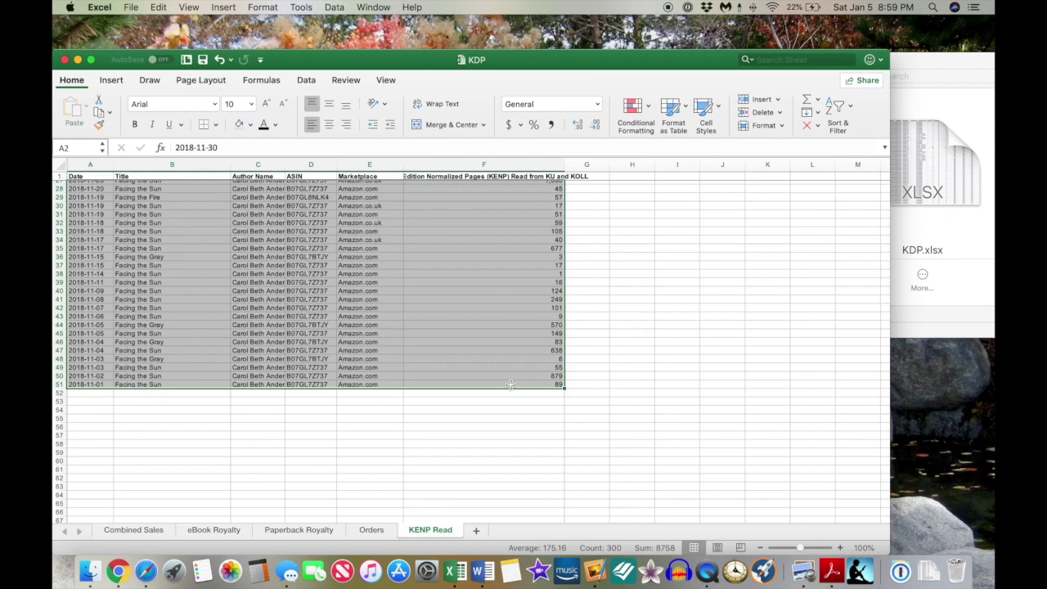
key(super+c)
Step: Paste the copied pages-read data into the November section of KENP Data at BI3 in Book Sales dummy, and return to the Menu sheet
key(super+grave)
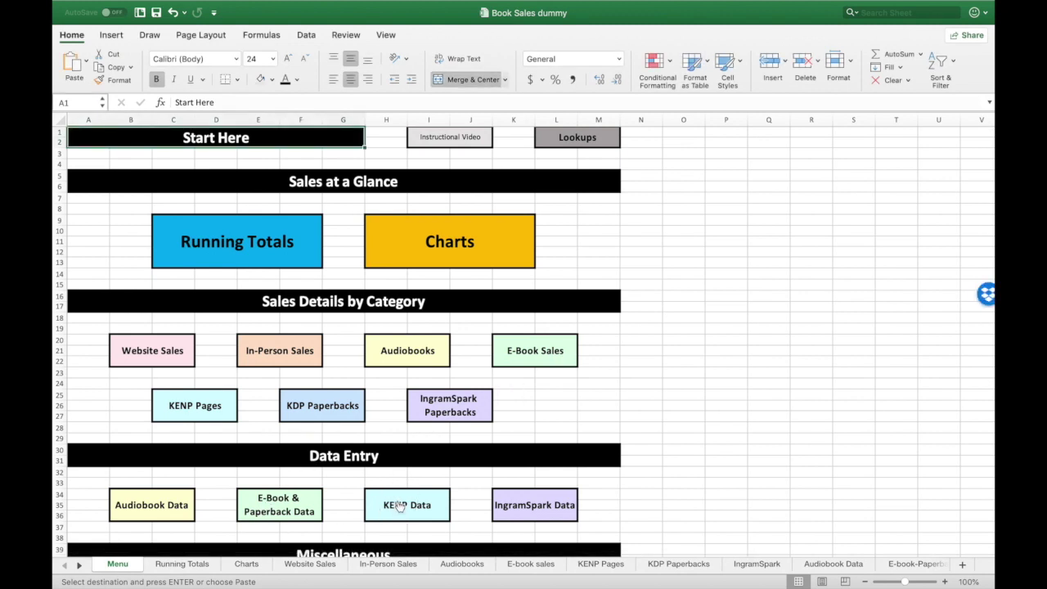
click(400, 505)
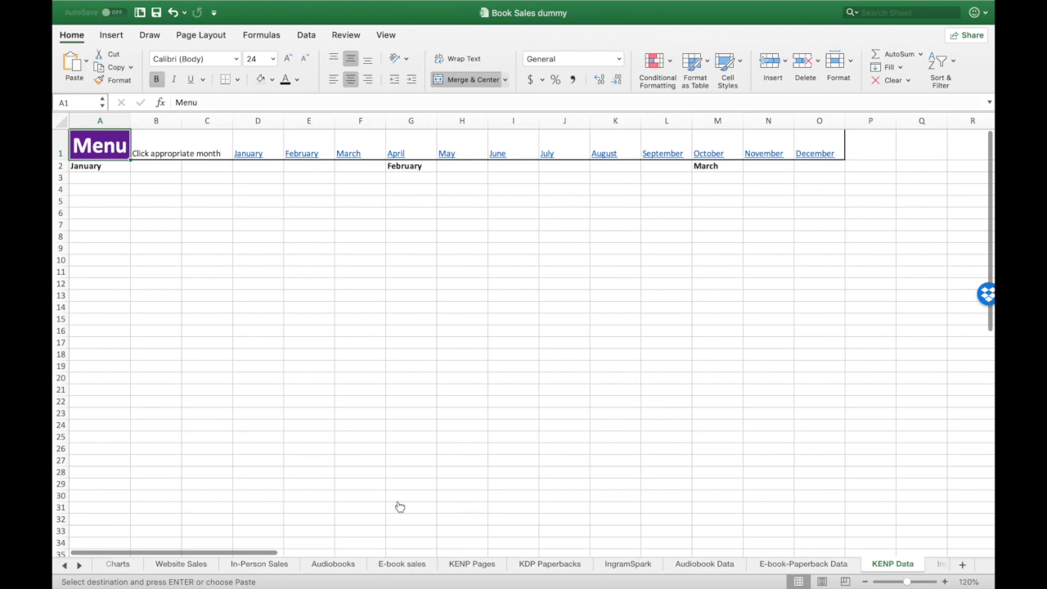
click(760, 156)
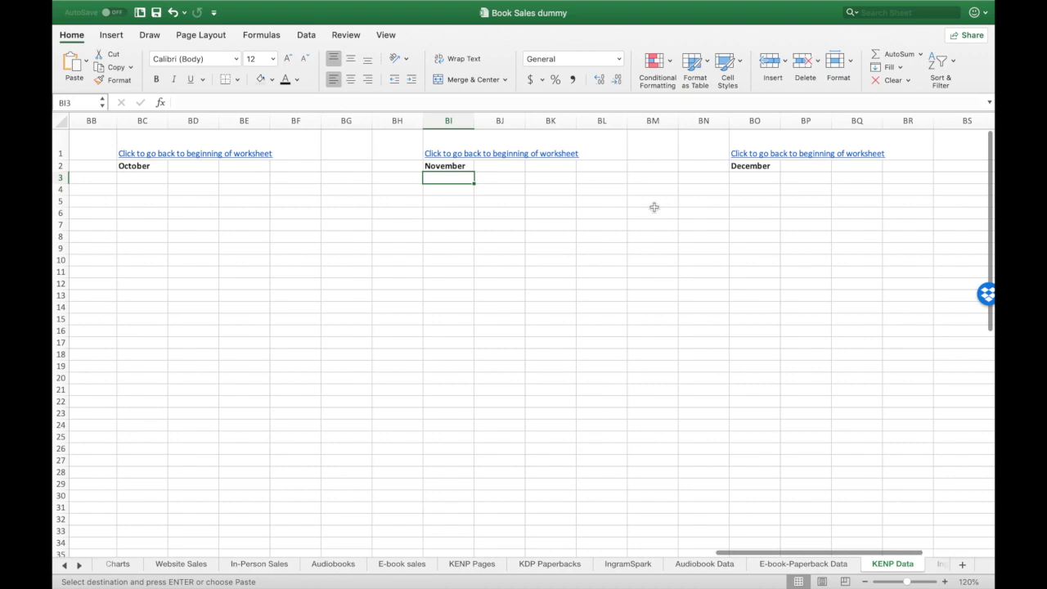
key(Return)
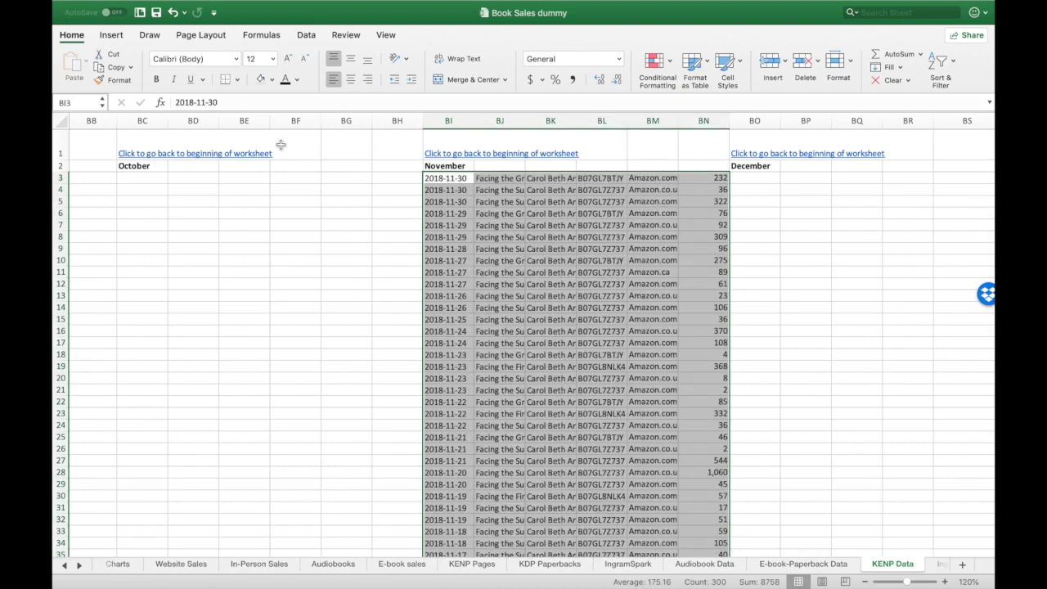
click(451, 154)
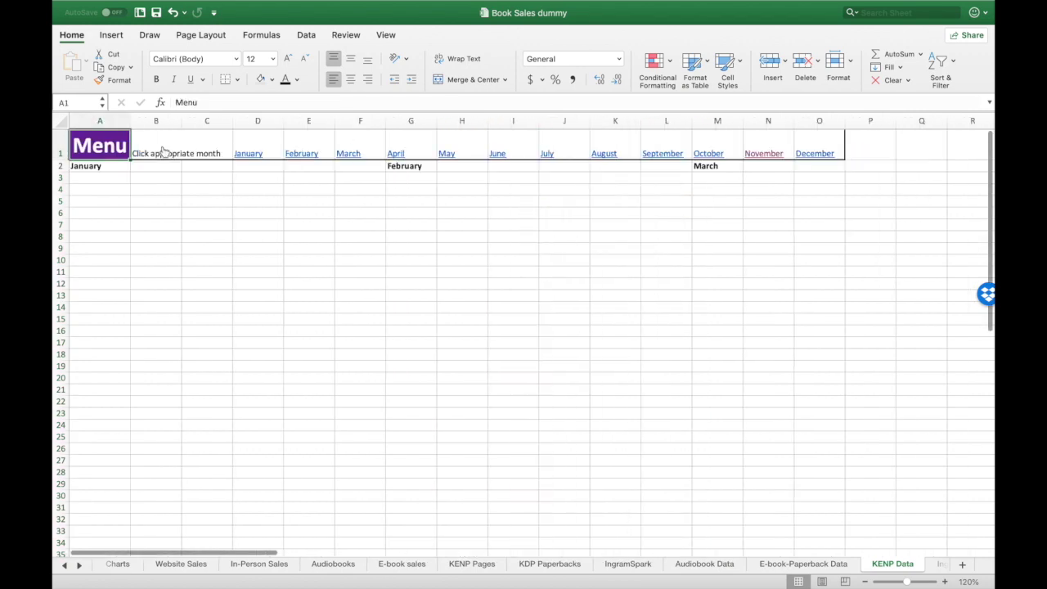
click(111, 144)
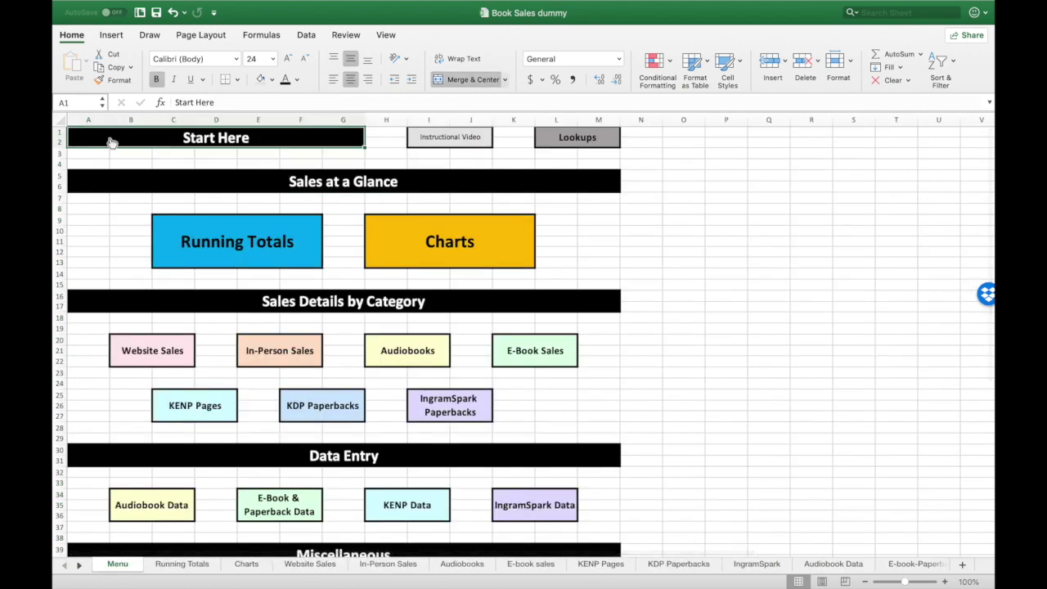
Step: Open the KENP Pages summary, check the November results for all three books and the running totals, and return to the Menu sheet
click(190, 412)
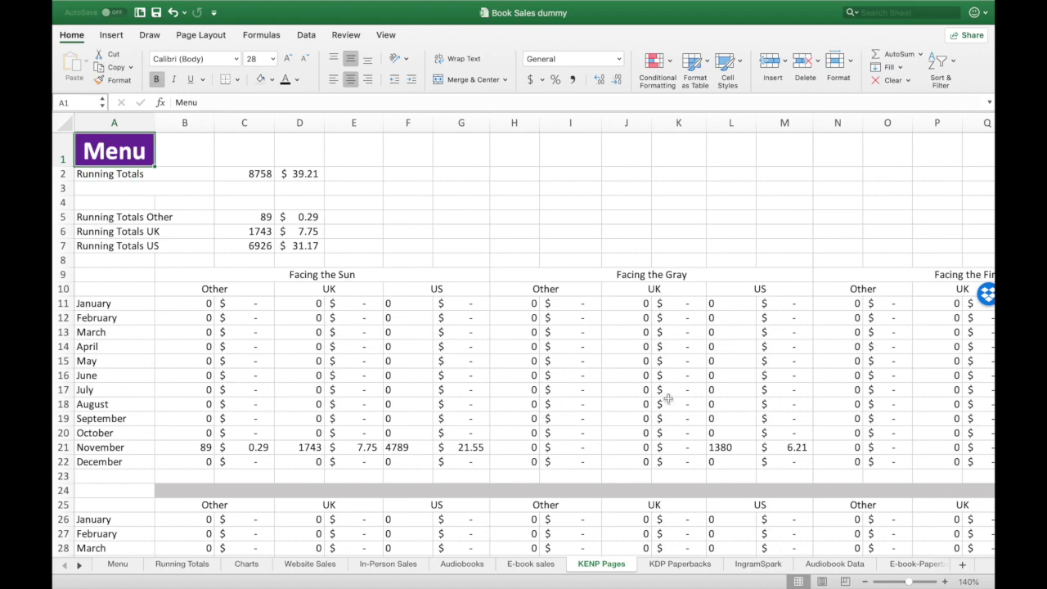
scroll(668, 398, right, 4)
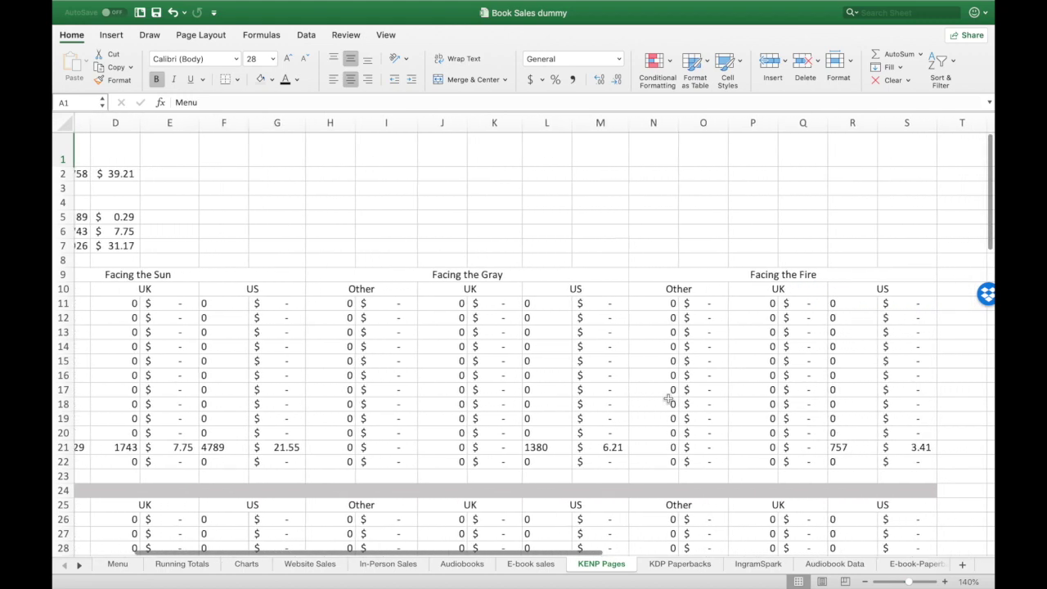
scroll(668, 398, left, 4)
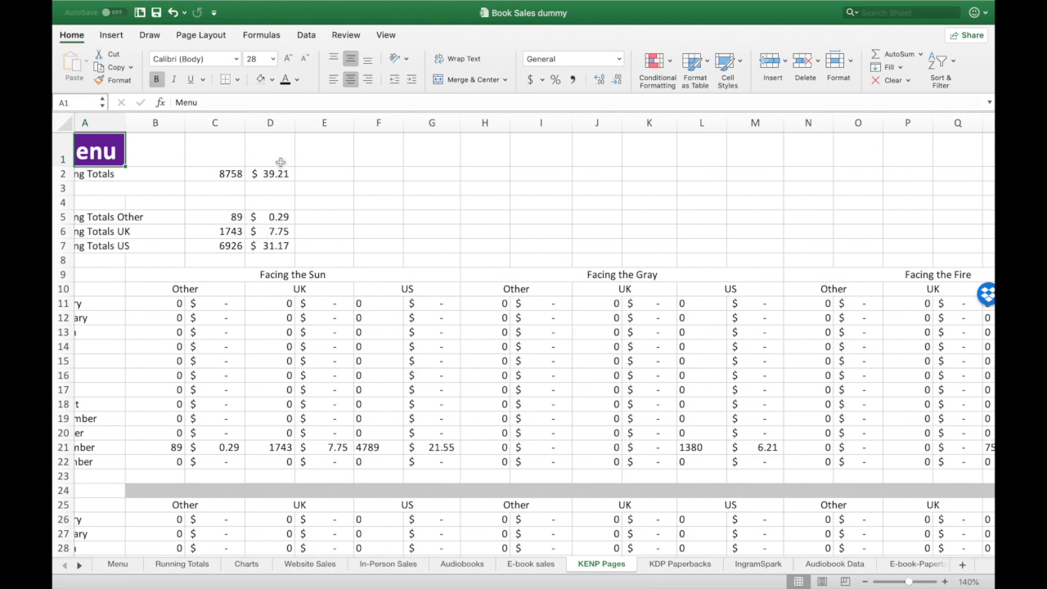
scroll(255, 170, left, 1)
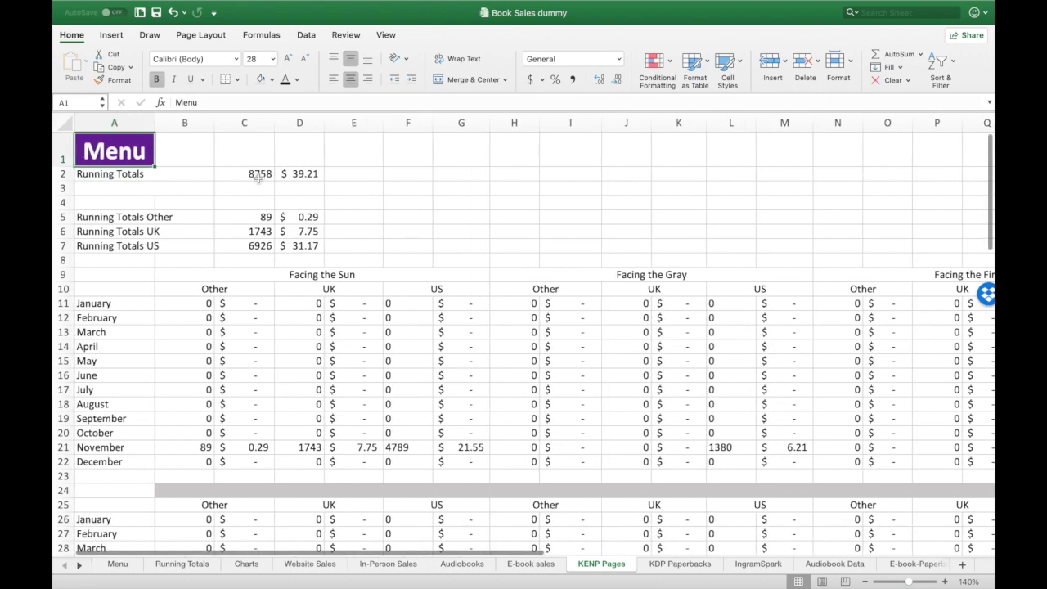
drag(255, 172, 297, 245)
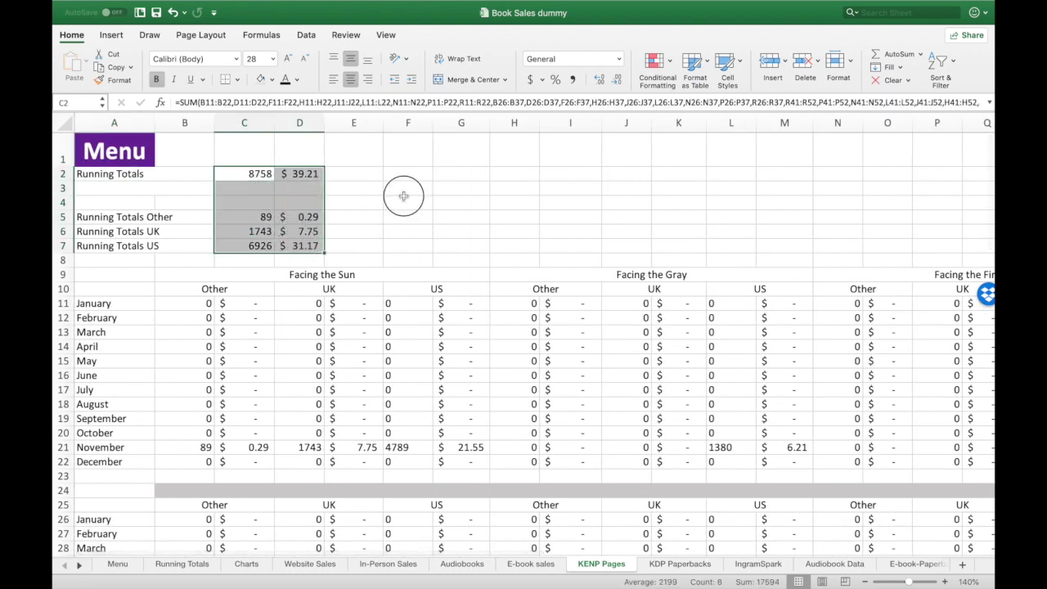
click(405, 201)
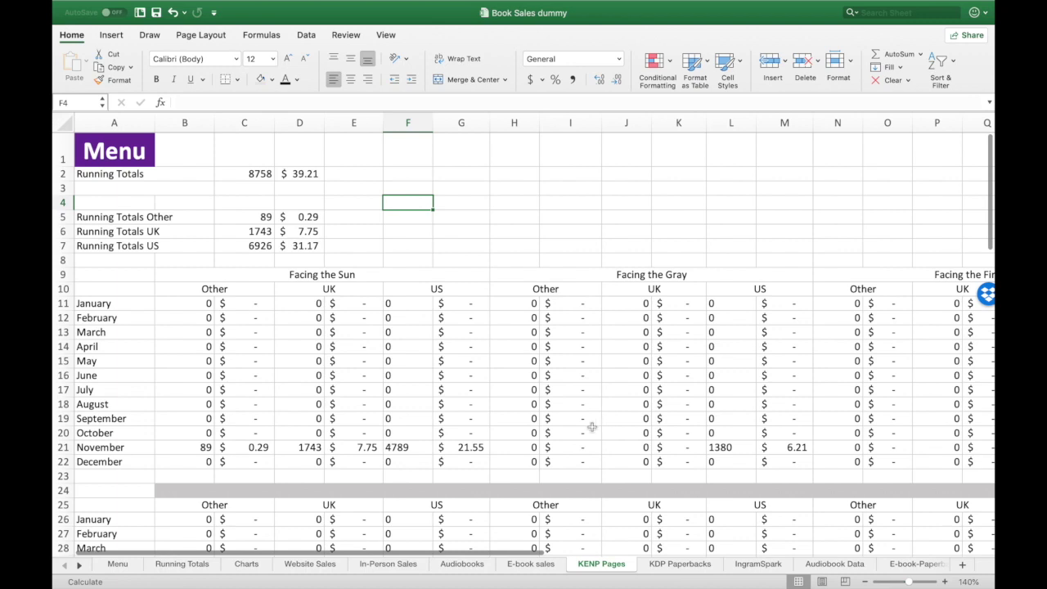
click(121, 153)
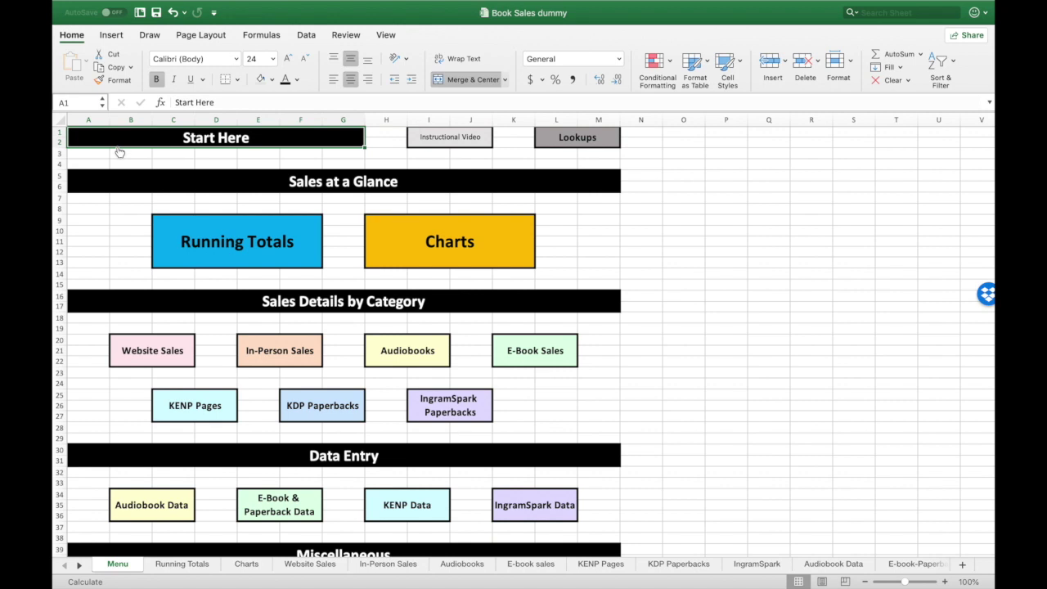
Step: Switch to Chrome, log in to IngramSpark with the saved e-mail and account password, and open the Reports page
key(ctrl+Right)
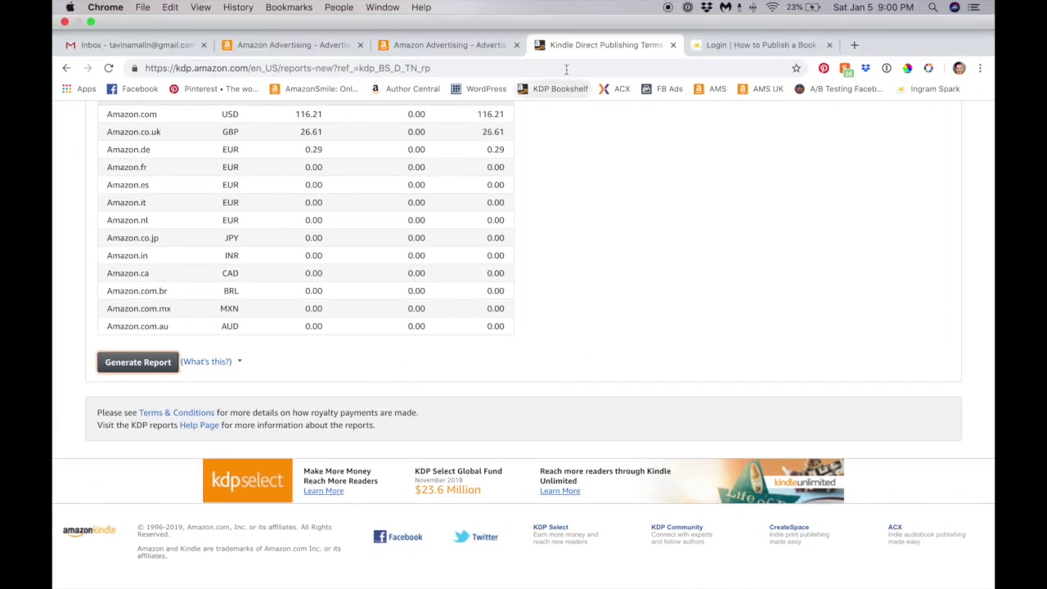
click(752, 45)
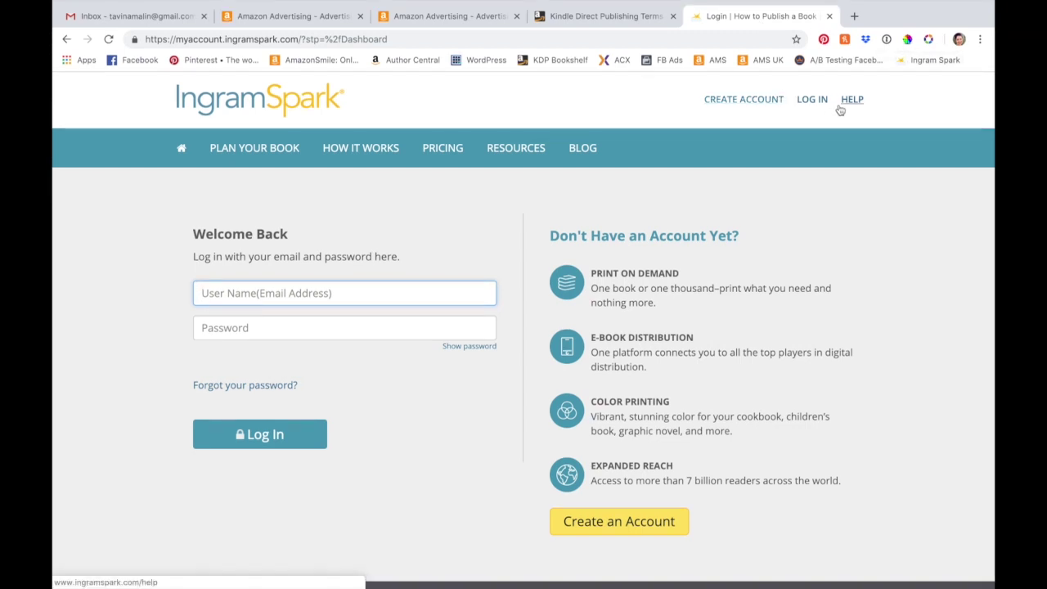
click(887, 39)
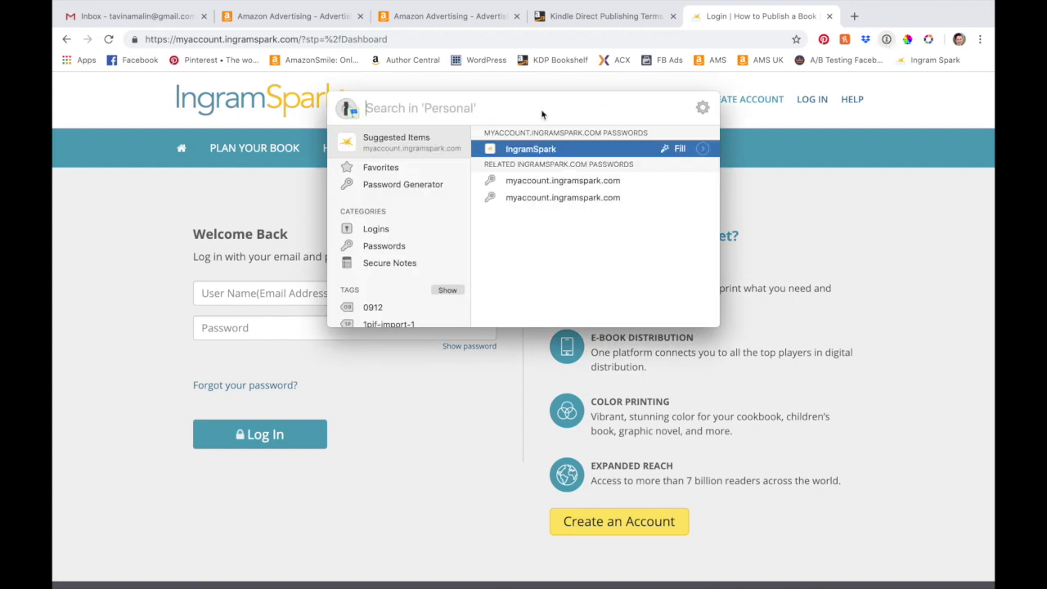
click(519, 150)
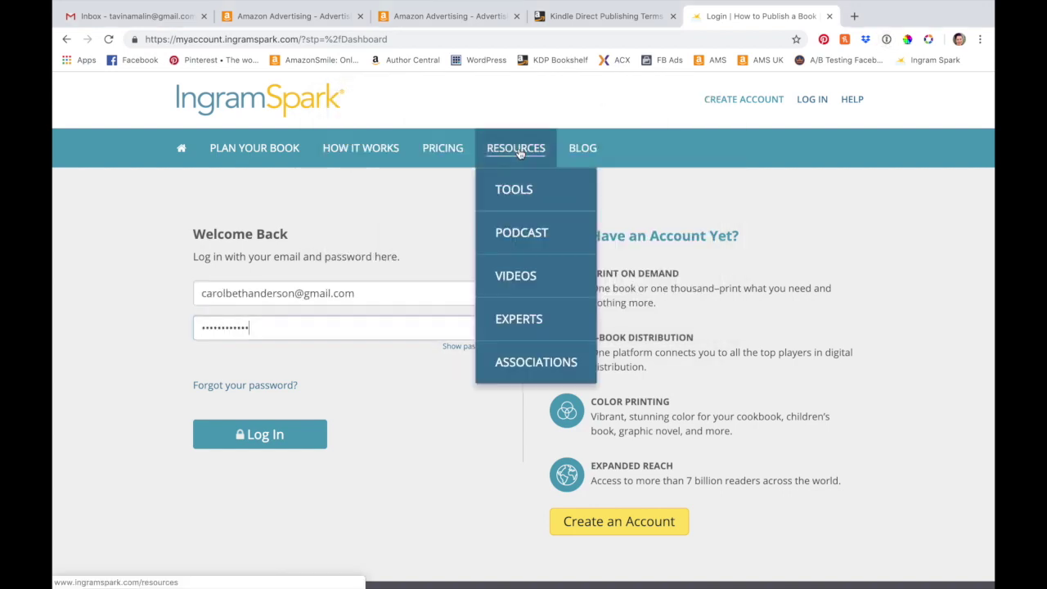
click(275, 441)
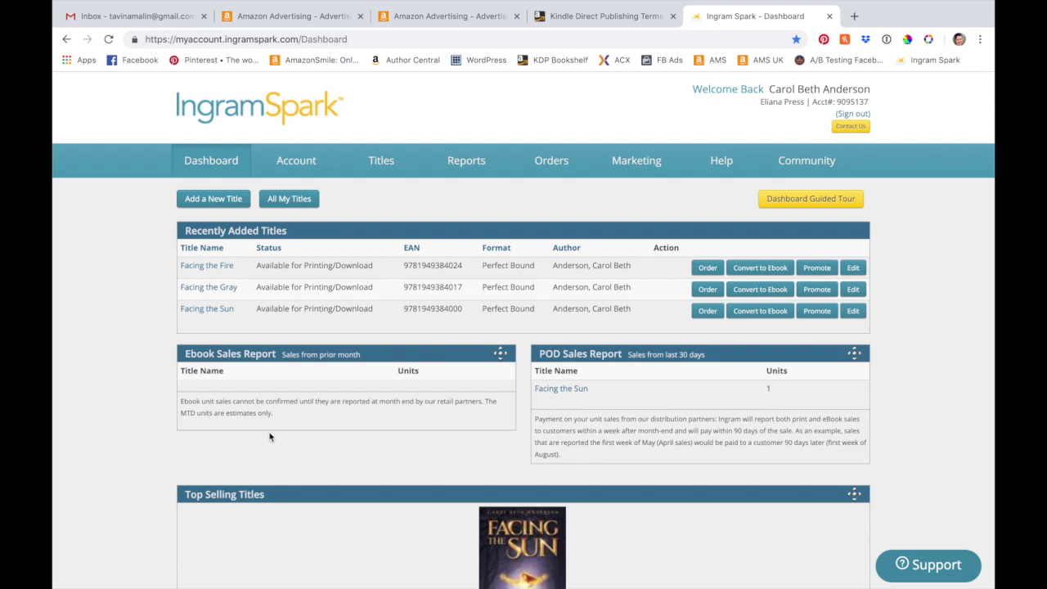
click(472, 175)
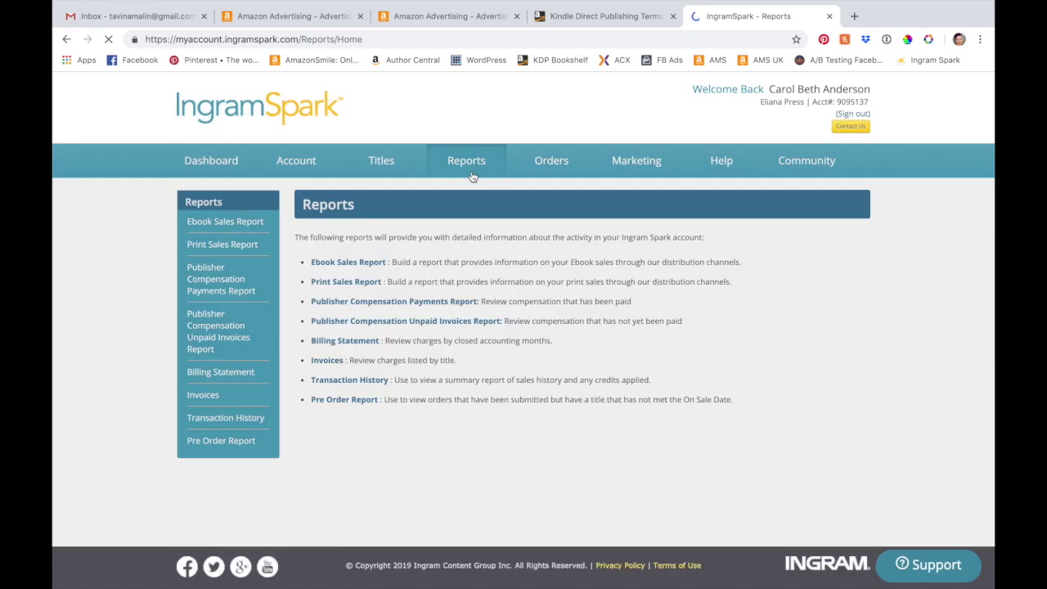
Step: Open the Publisher Compensation Payments report criteria and set the period to November 2018, leaving the date range blank
click(339, 286)
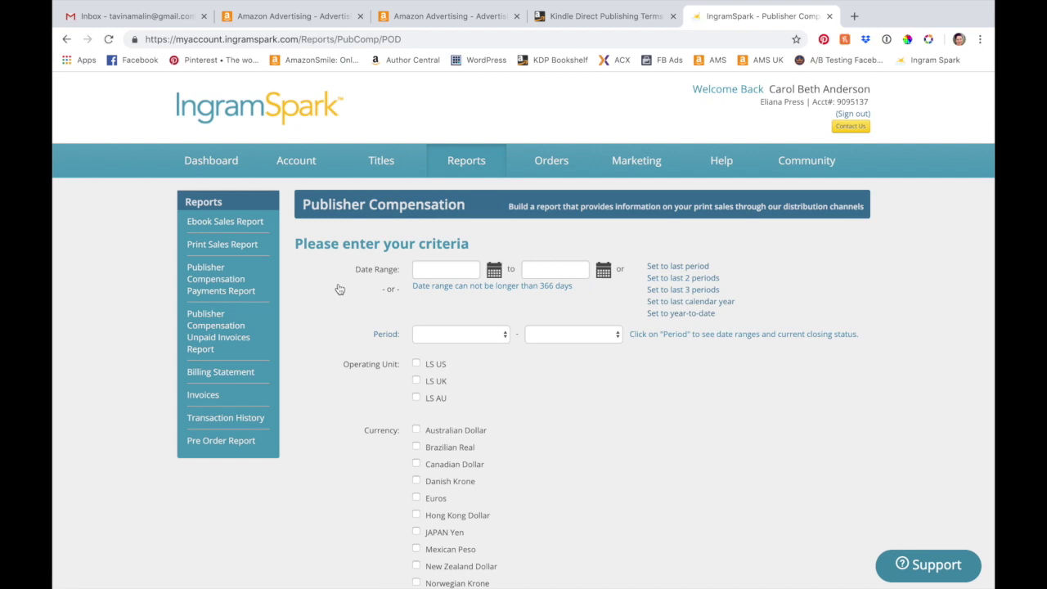
click(507, 337)
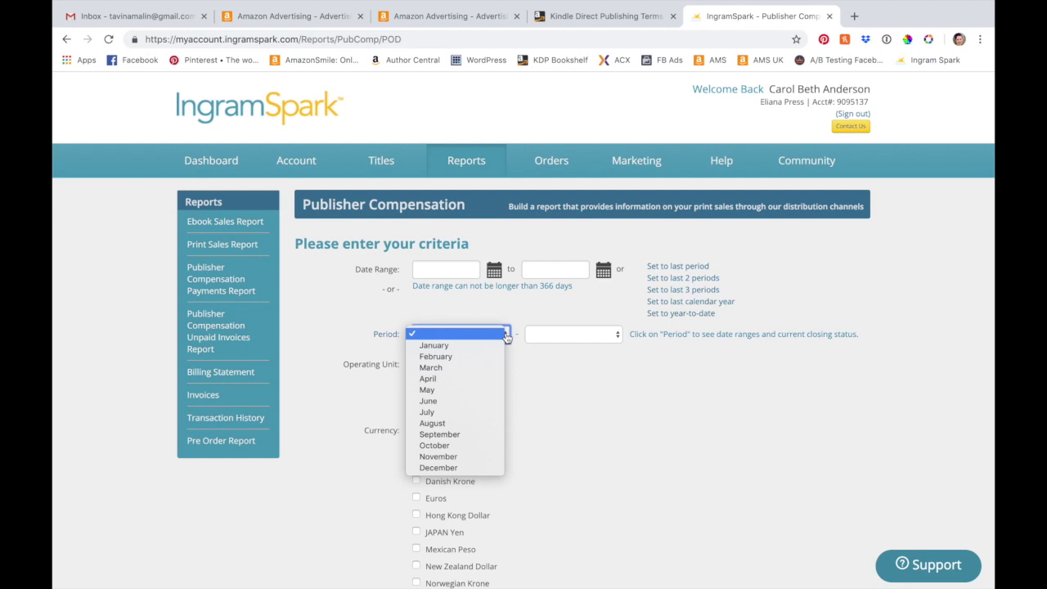
click(459, 463)
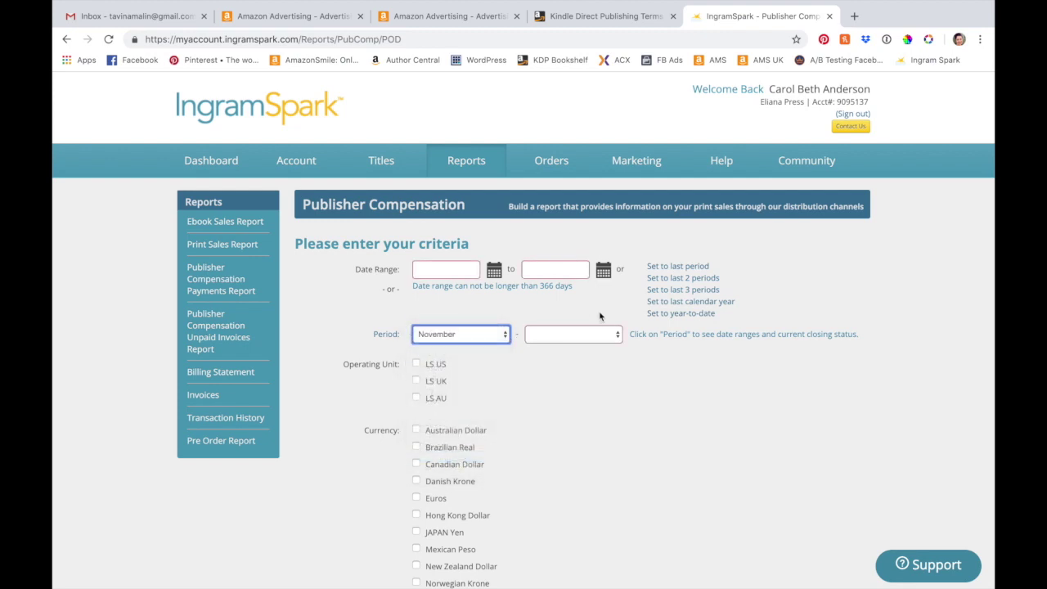
click(617, 339)
click(564, 523)
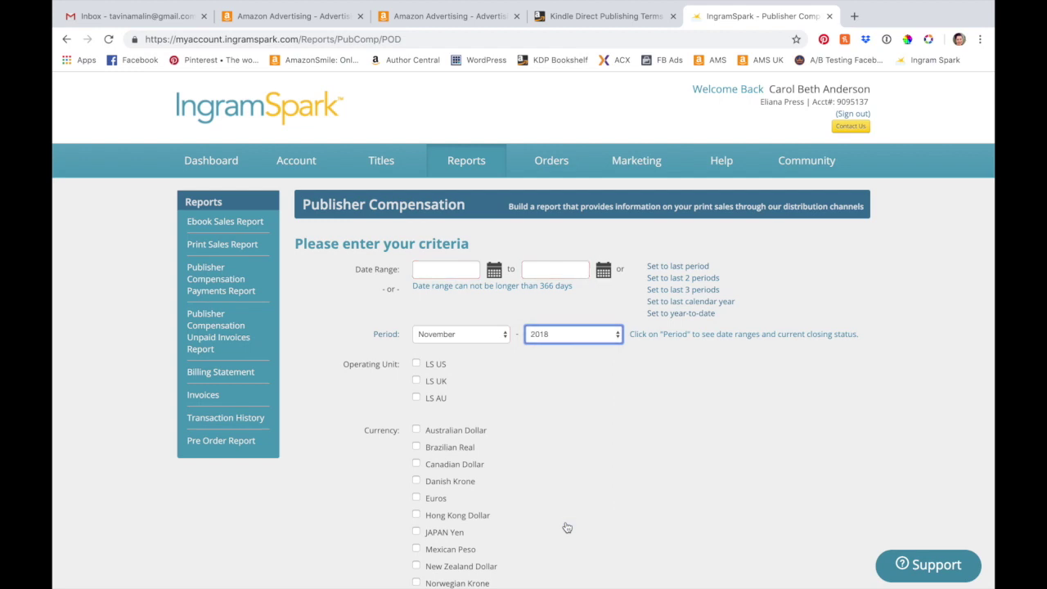
click(469, 269)
click(537, 236)
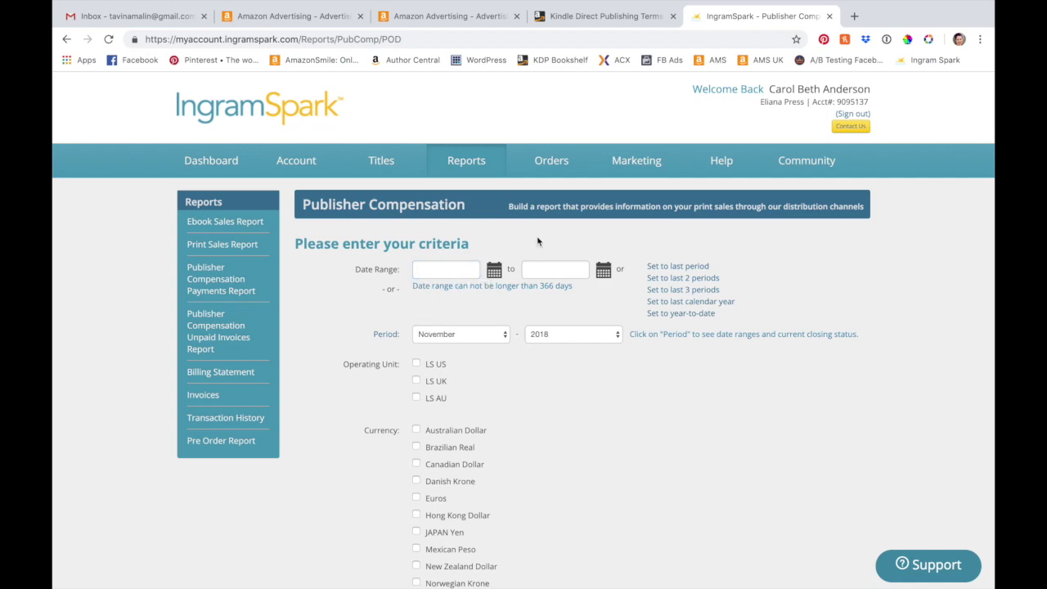
Step: Open the Period Calendar, check the dates and US/UK closing status of the most recent periods, and close it
click(386, 335)
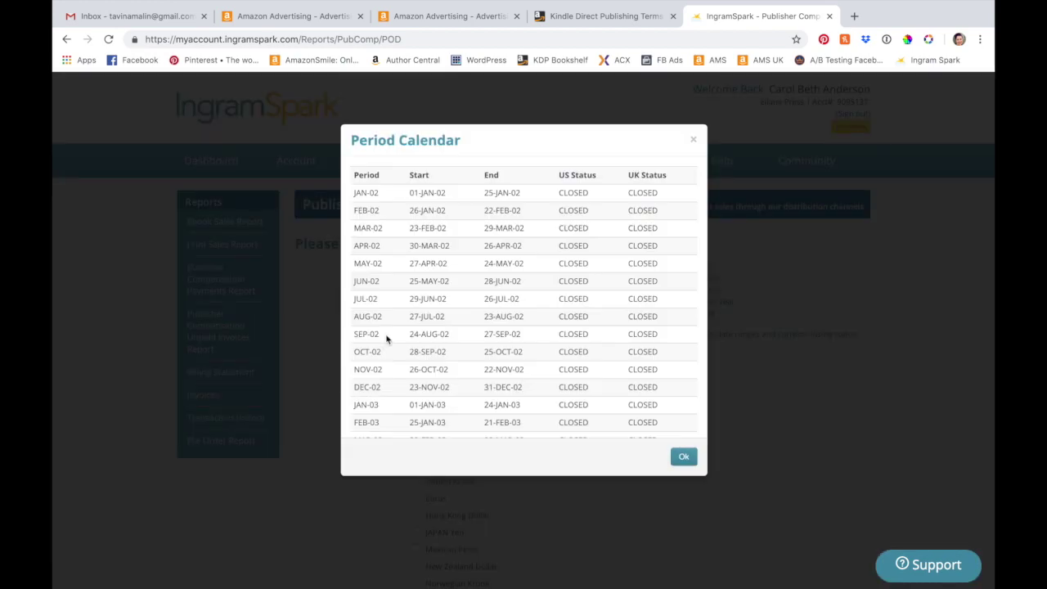
click(684, 456)
click(381, 335)
scroll(517, 264, down, 20)
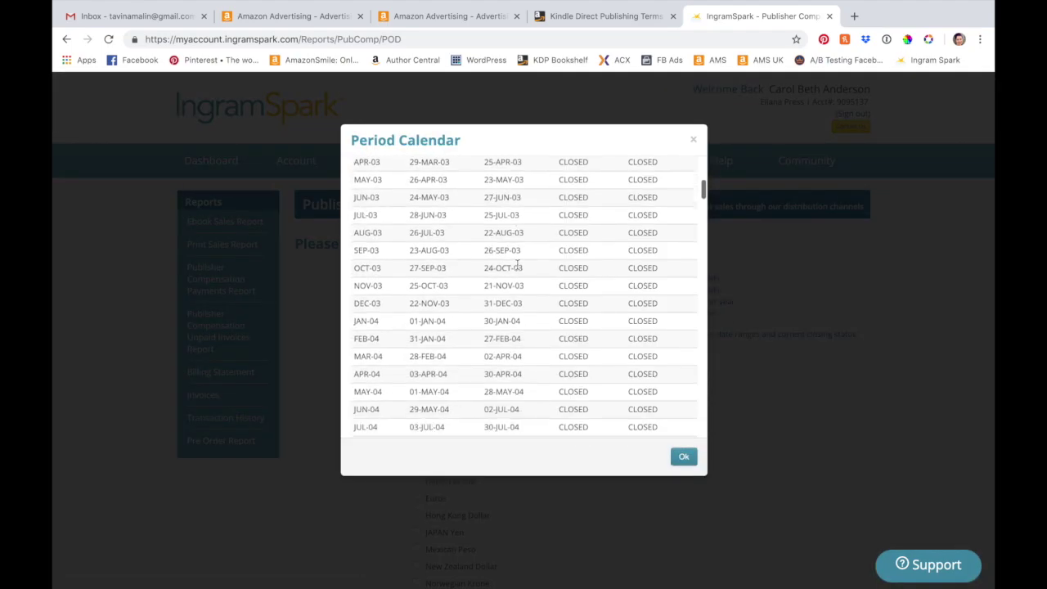
scroll(516, 264, down, 16)
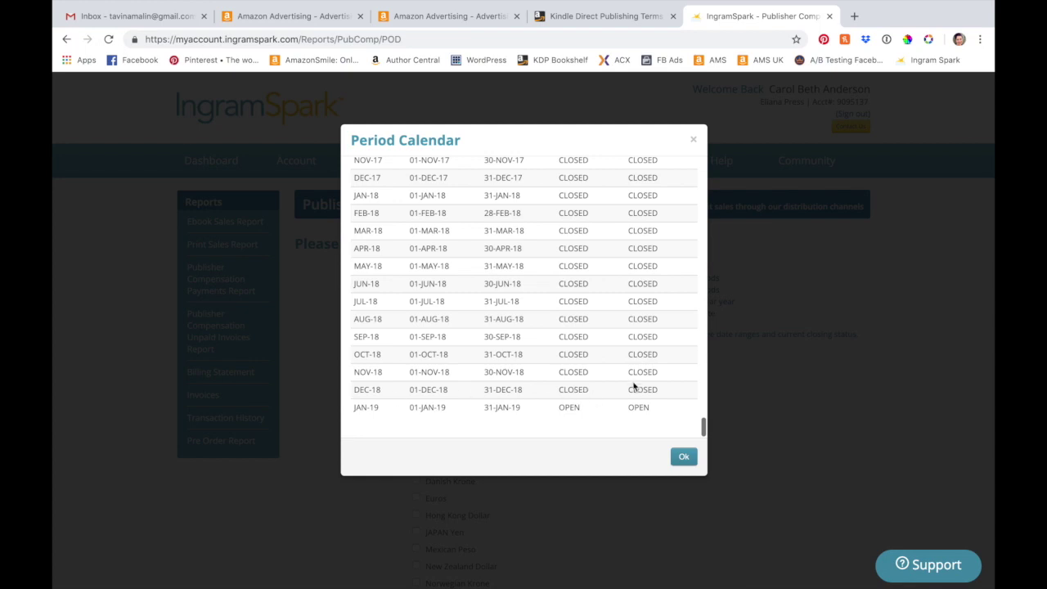
click(683, 456)
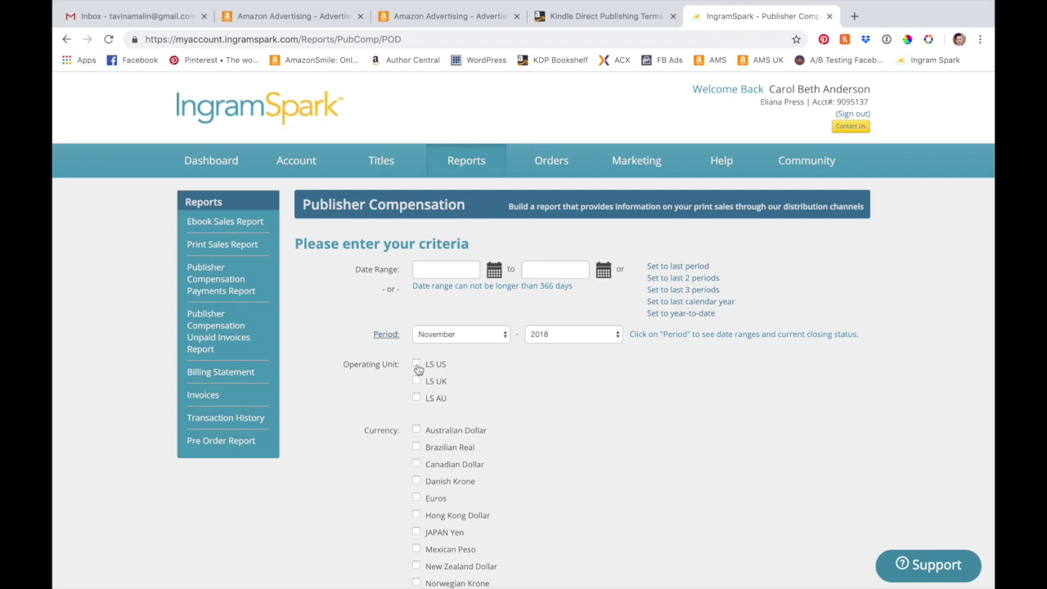
Step: Choose the LS US operating unit and the US Dollar currency for the compensation report
click(417, 366)
scroll(560, 417, down, 3)
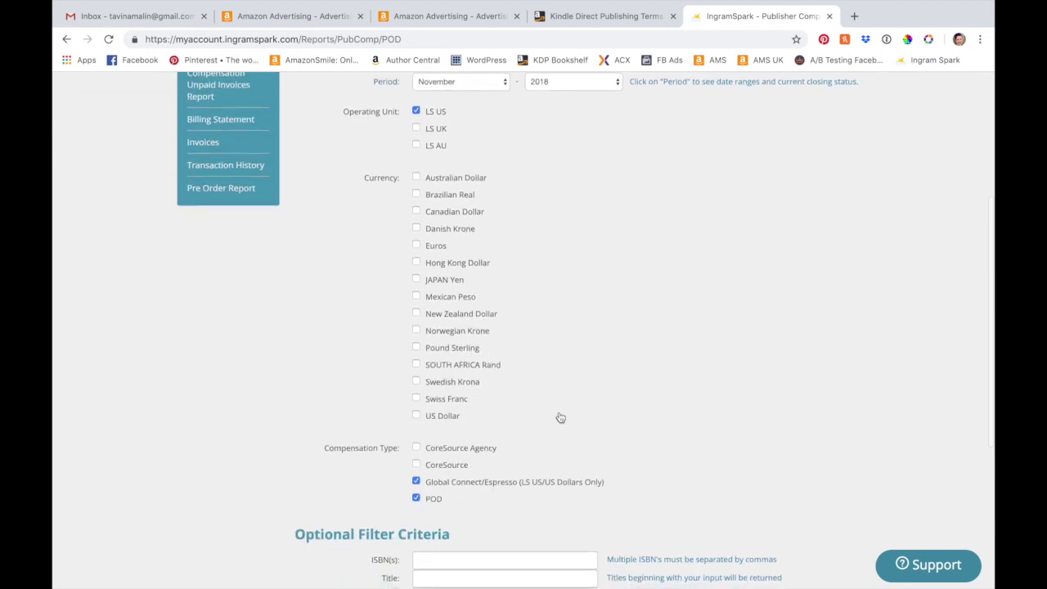
click(416, 417)
Step: Switch the report criteria to the LS UK operating unit and Pound Sterling, leaving POD as the only compensation type
click(416, 129)
click(416, 110)
click(416, 414)
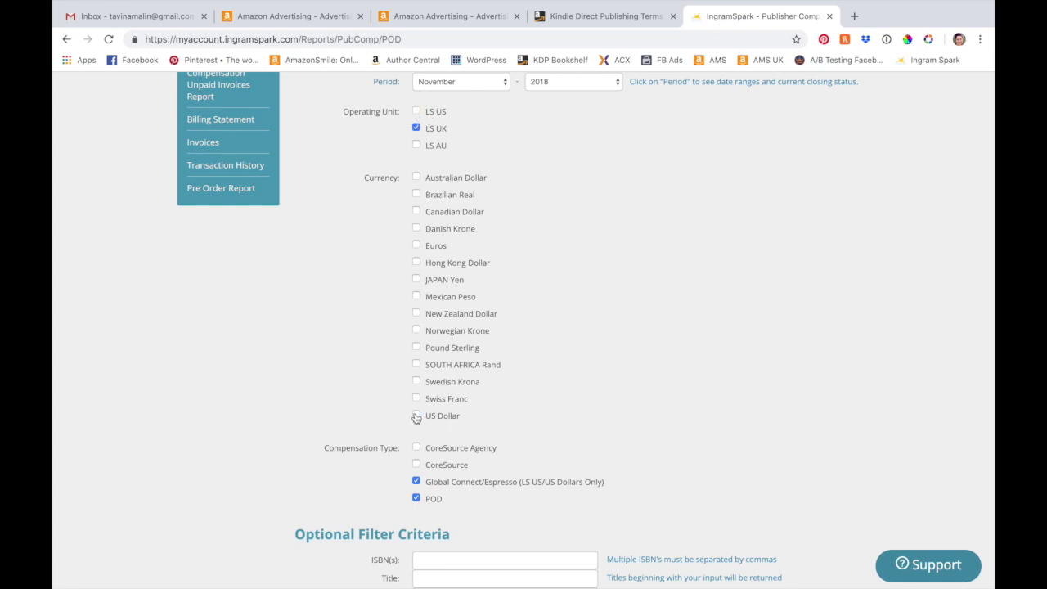
click(417, 348)
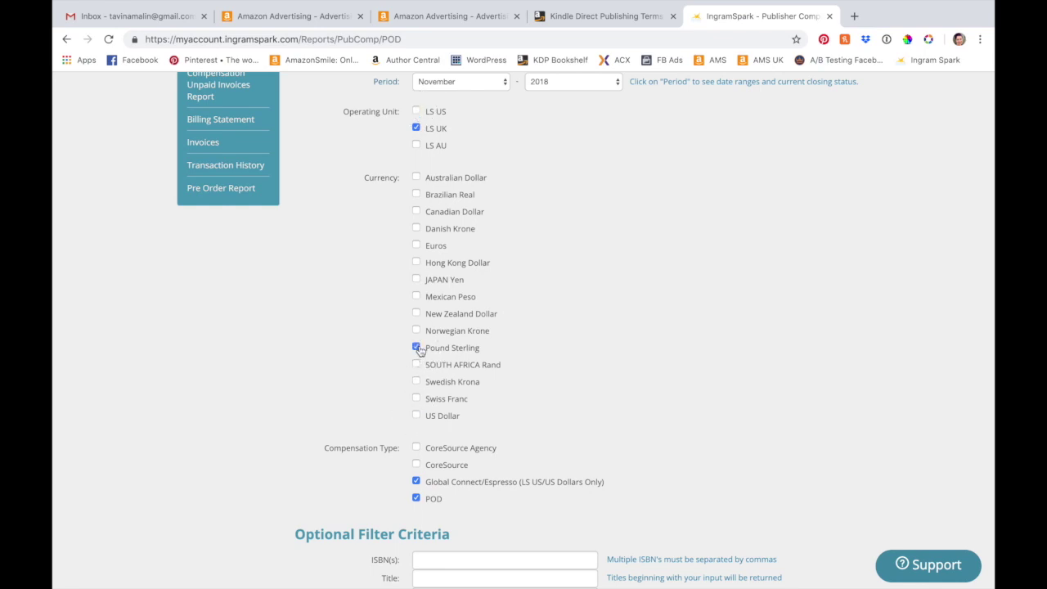
click(419, 483)
Step: Set the report output to e-mail delivery as a Tab Delimited (Excel) file attachment
scroll(546, 400, down, 4)
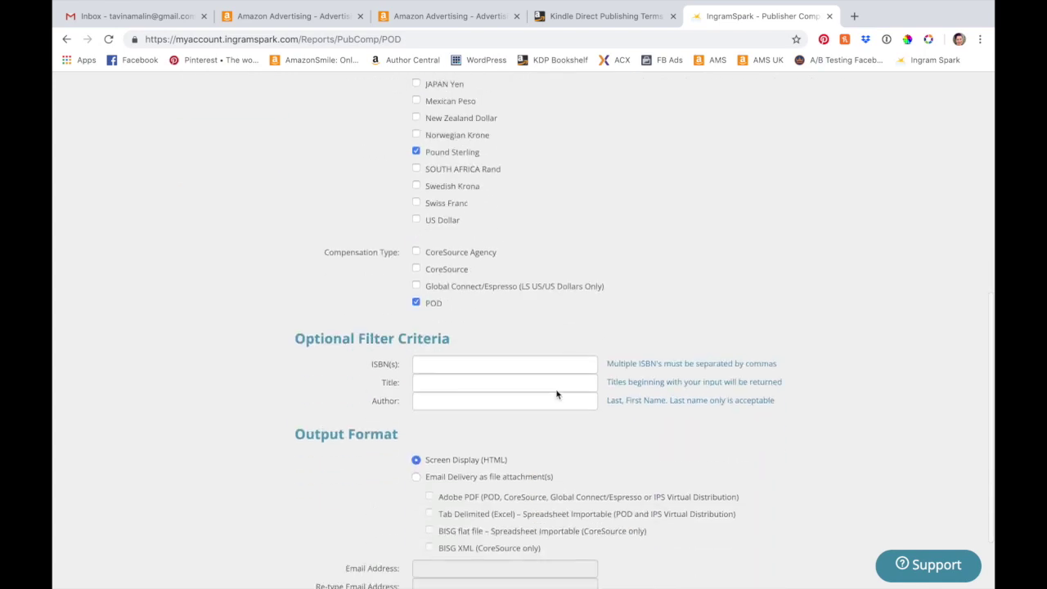
click(417, 386)
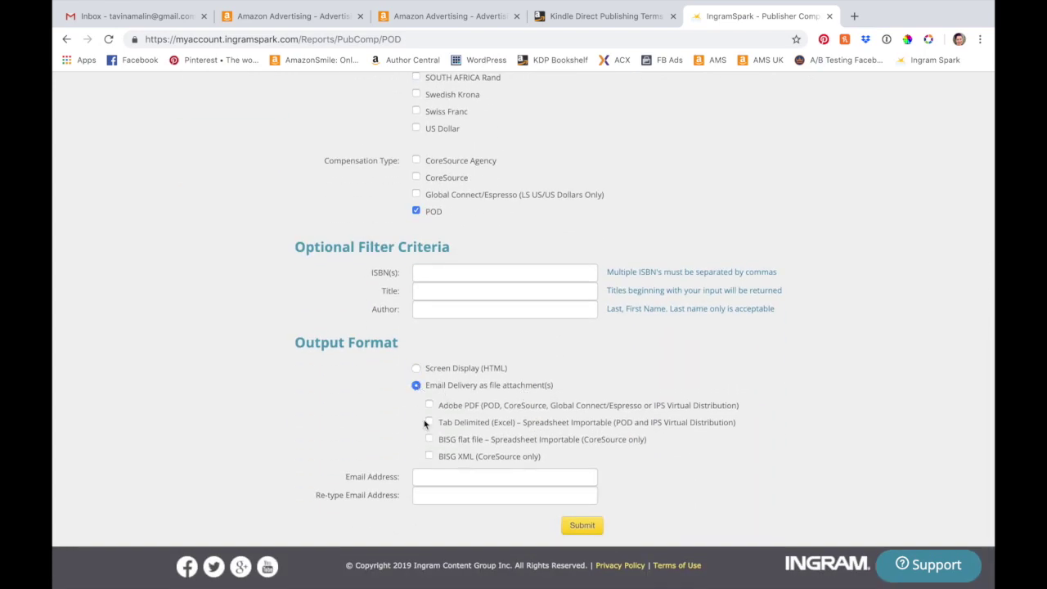
click(430, 422)
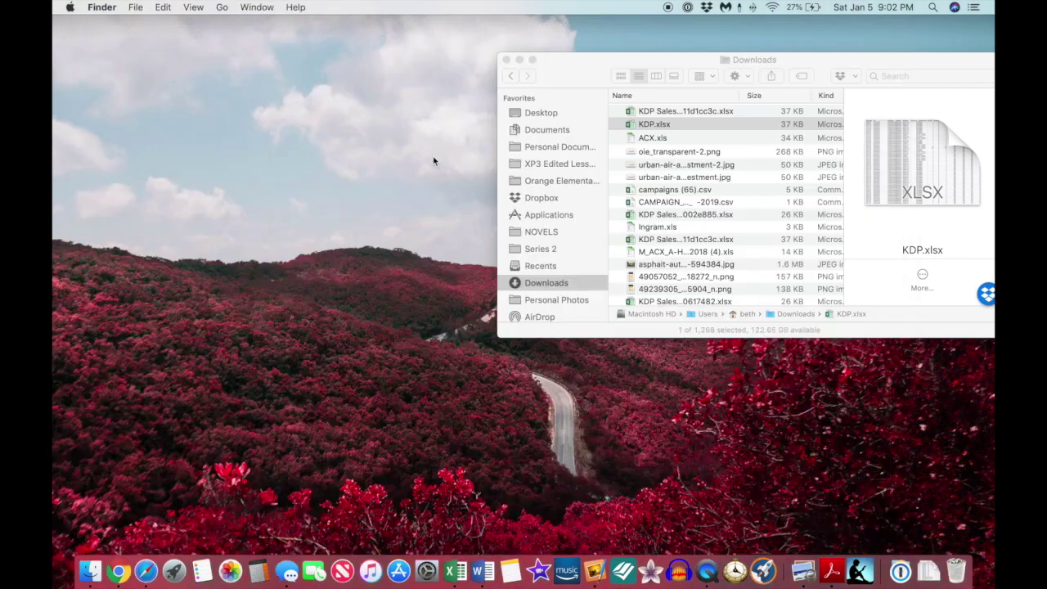
Step: Switch to Finder and open Ingram.xls from the Downloads folder in Excel, accepting the file format mismatch
click(654, 123)
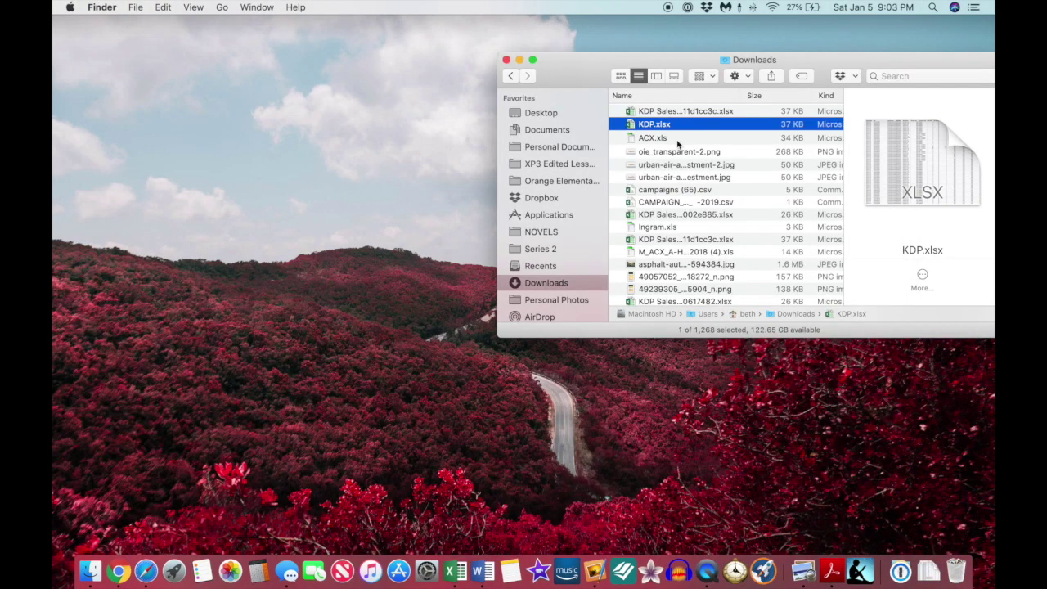
double_click(659, 227)
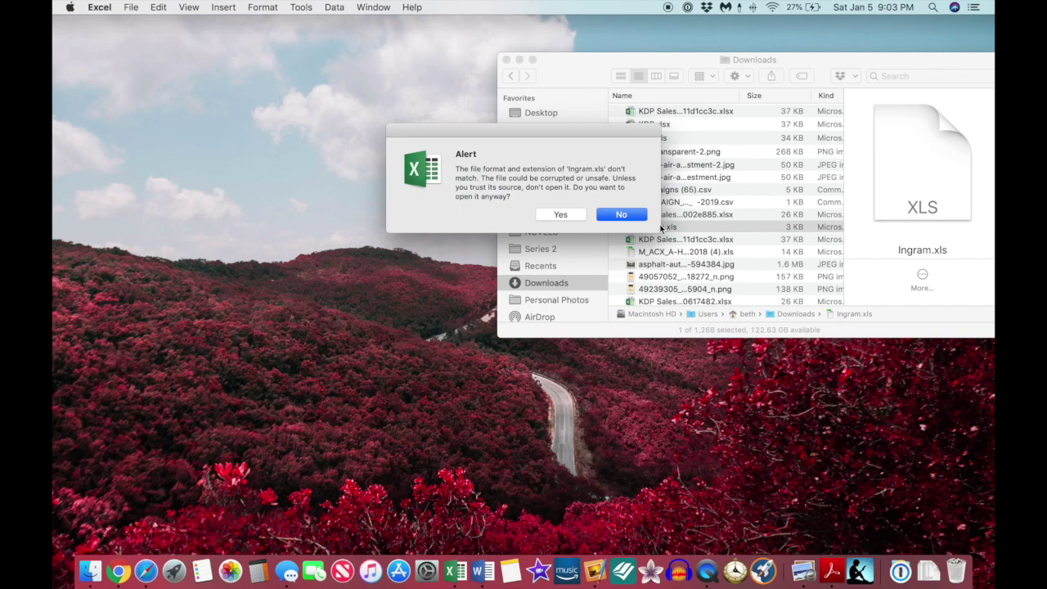
click(563, 216)
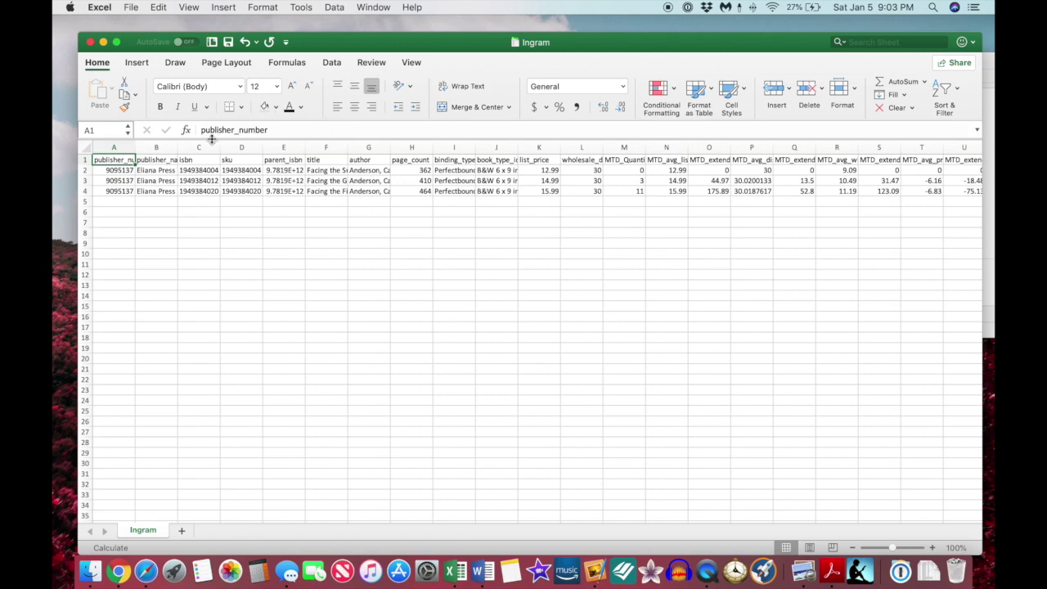
Step: Copy the Ingram report data A2:CC4, without the header row
click(86, 159)
click(117, 171)
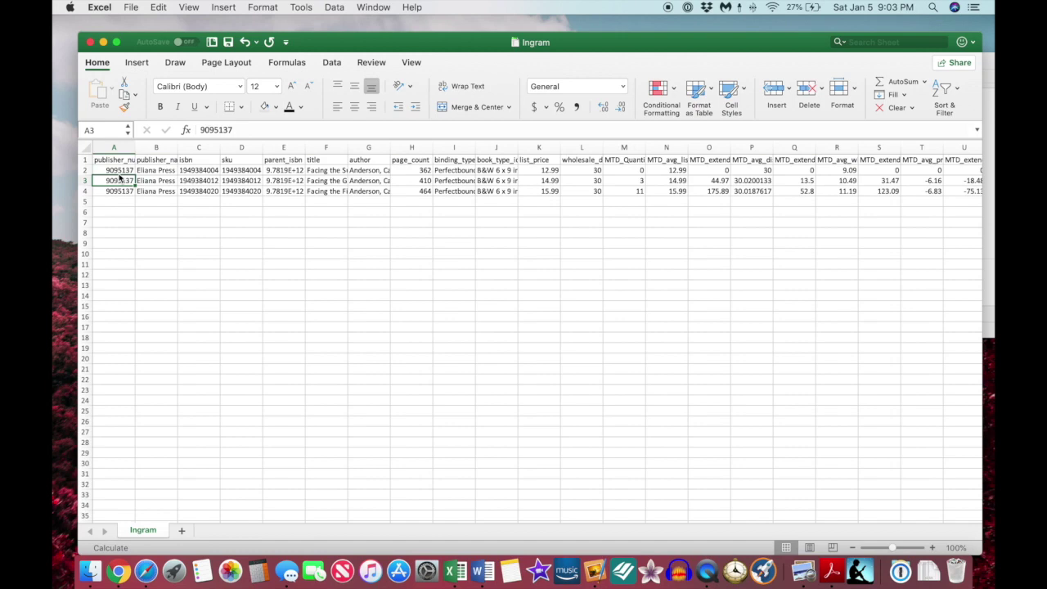
scroll(408, 223, right, 20)
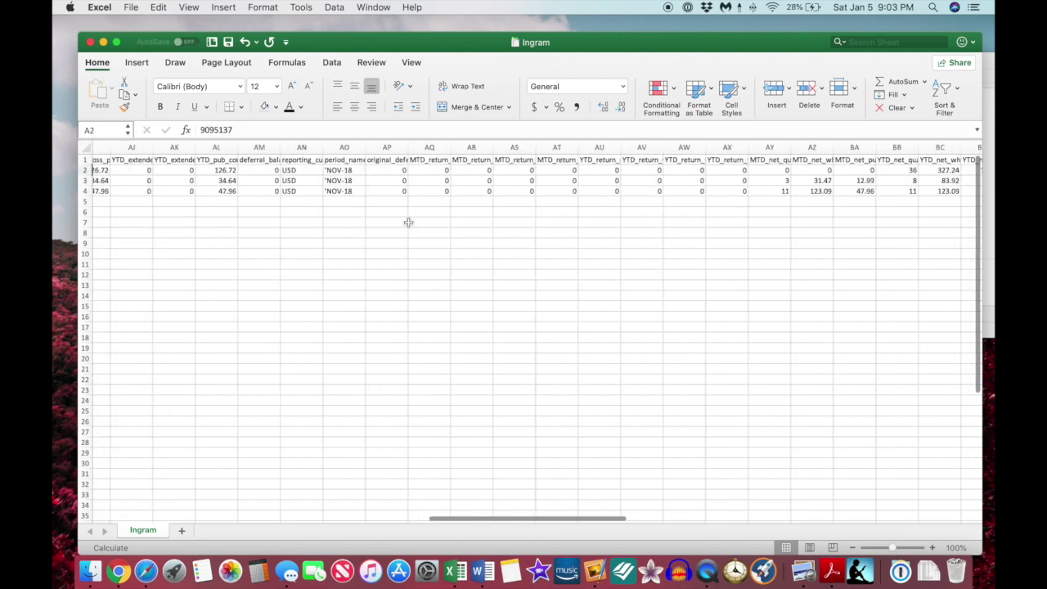
scroll(408, 223, right, 5)
scroll(408, 222, left, 10)
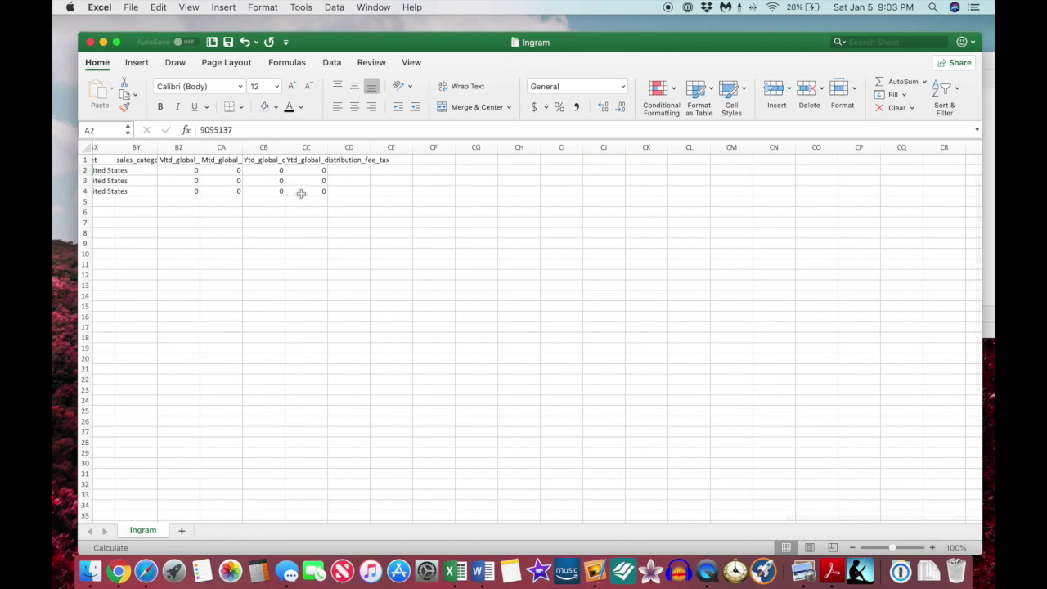
shift+click(316, 191)
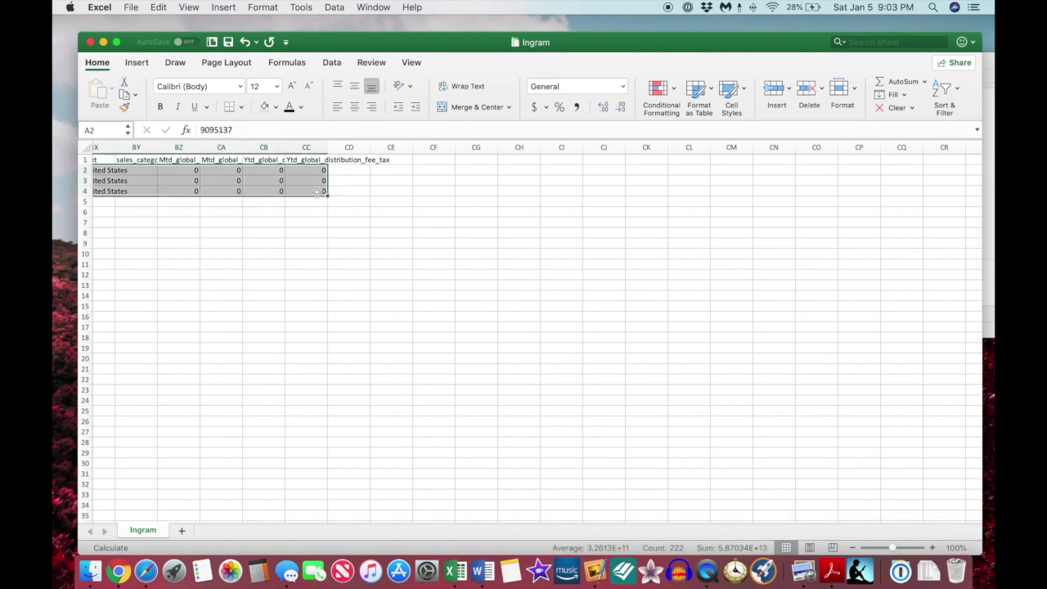
key(cmd+c)
scroll(316, 192, left, 10)
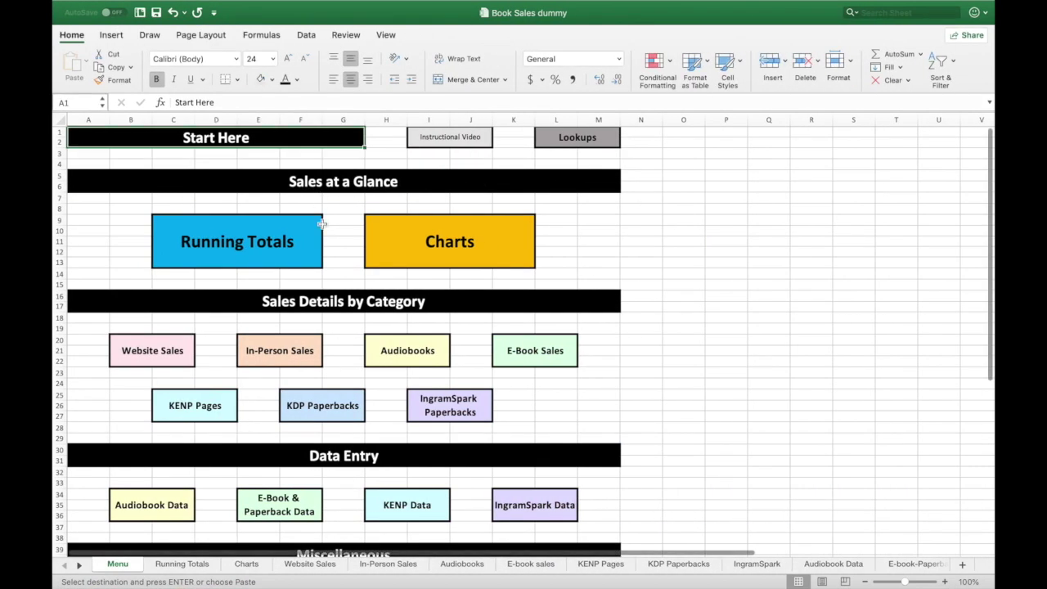
Step: Open the IngramSpark Data sheet in Book Sales dummy and paste the copied rows into the November section at AEE3
click(534, 505)
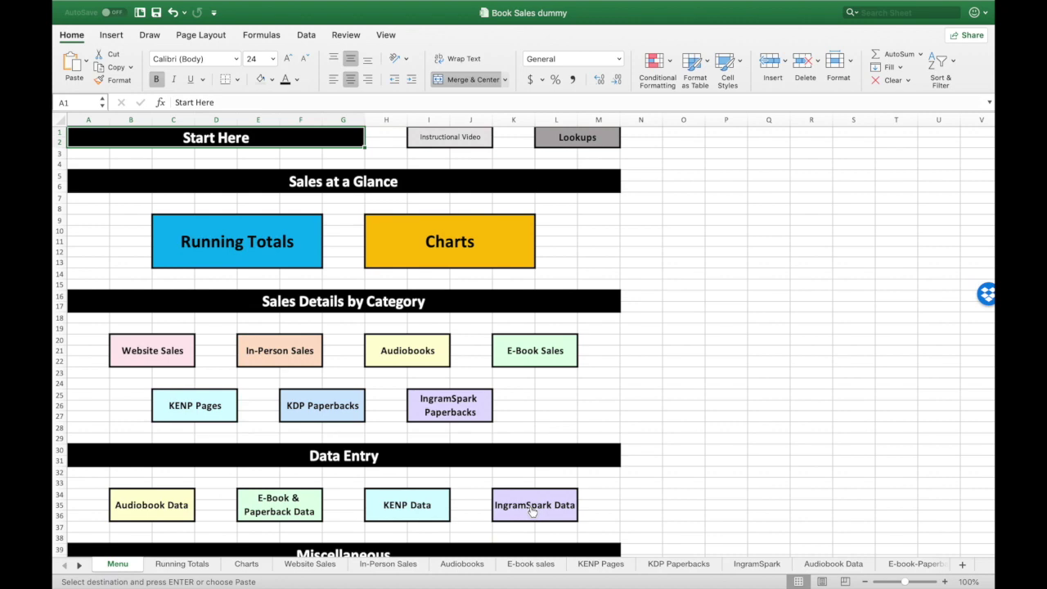
click(534, 507)
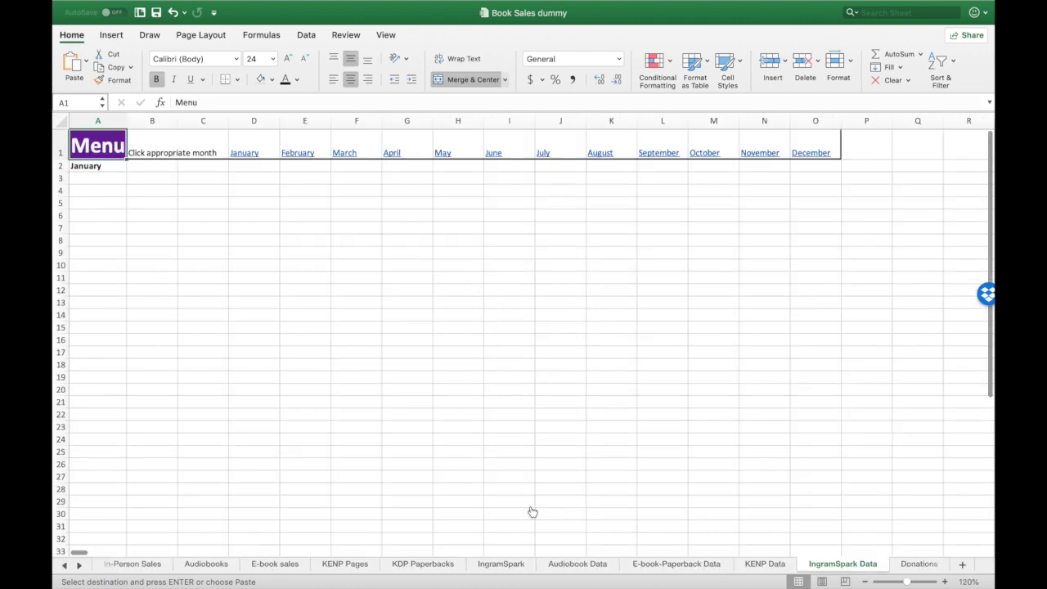
click(756, 156)
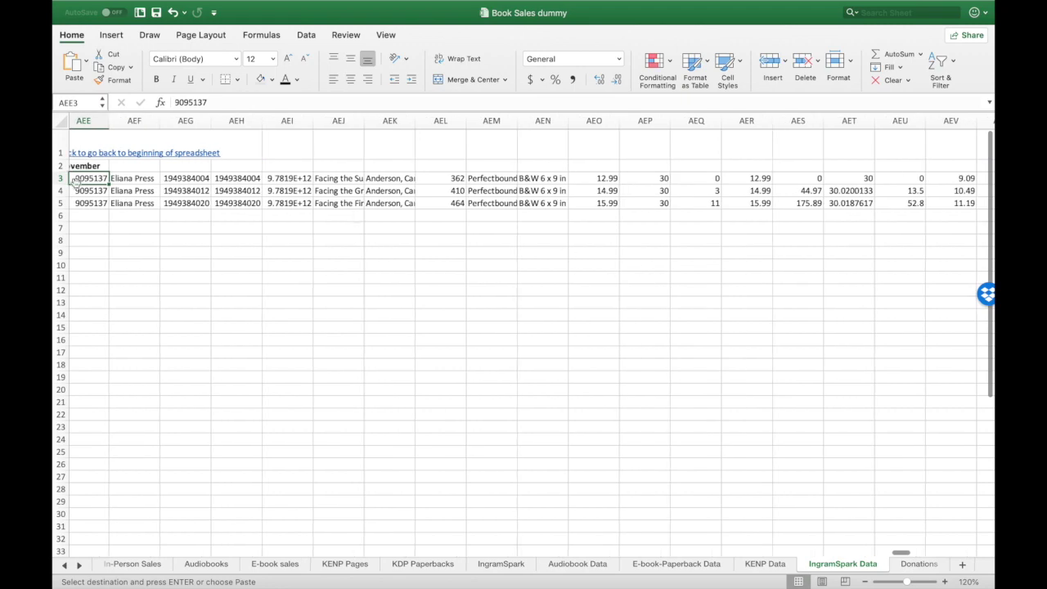
Step: Examine the pasted November IngramSpark rows across all columns and the empty cells below them in column AEE
scroll(861, 182, right, 10)
scroll(861, 182, right, 10)
scroll(861, 182, right, 5)
scroll(861, 182, left, 15)
scroll(861, 181, left, 20)
scroll(862, 181, left, 1)
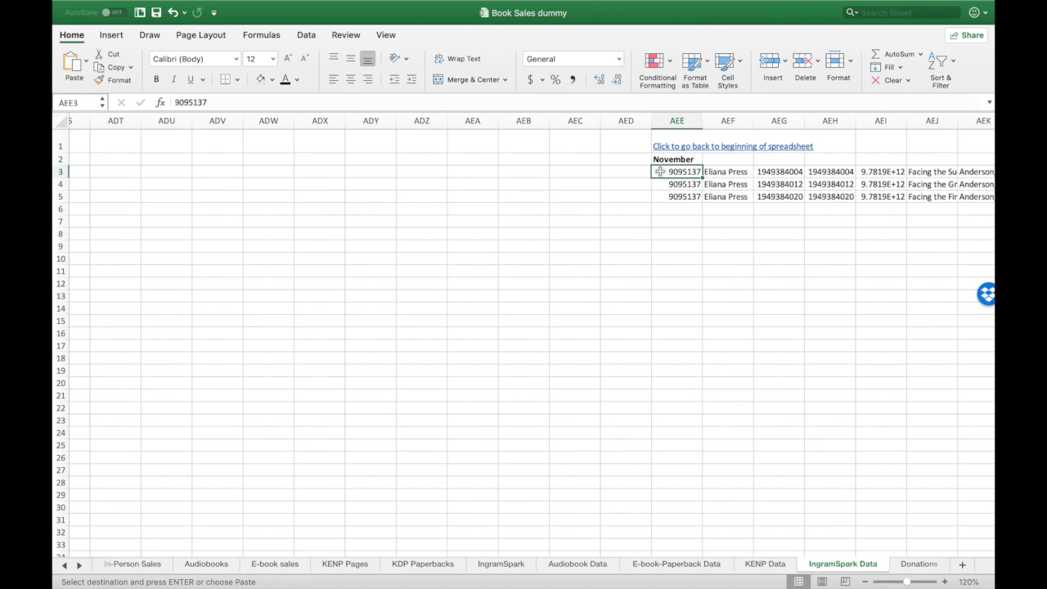
click(686, 210)
click(683, 245)
click(679, 284)
click(678, 335)
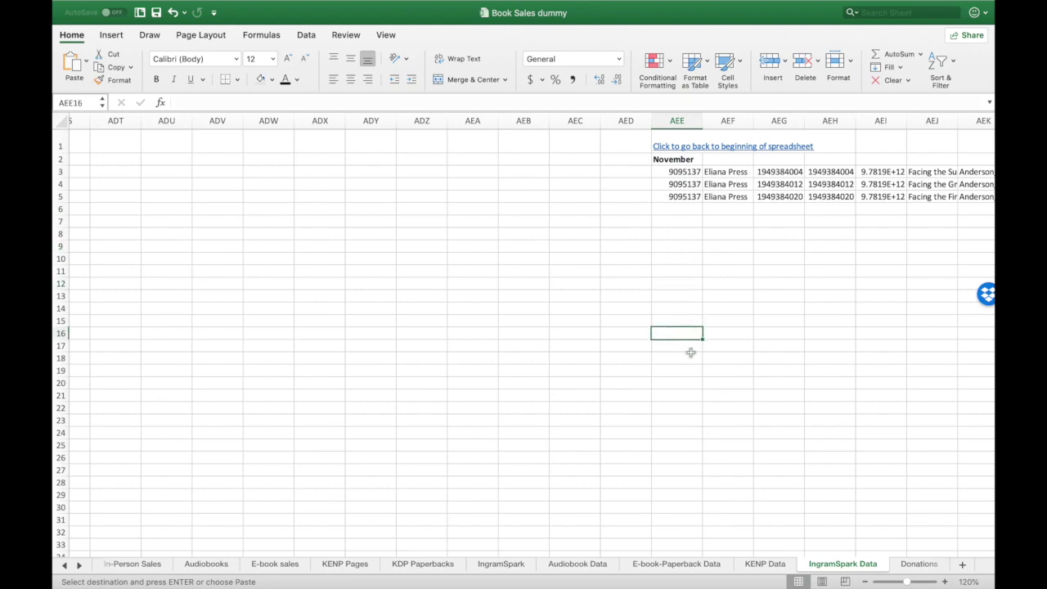
Step: Go back to the beginning of the IngramSpark Data sheet and return to the Menu sheet
click(663, 146)
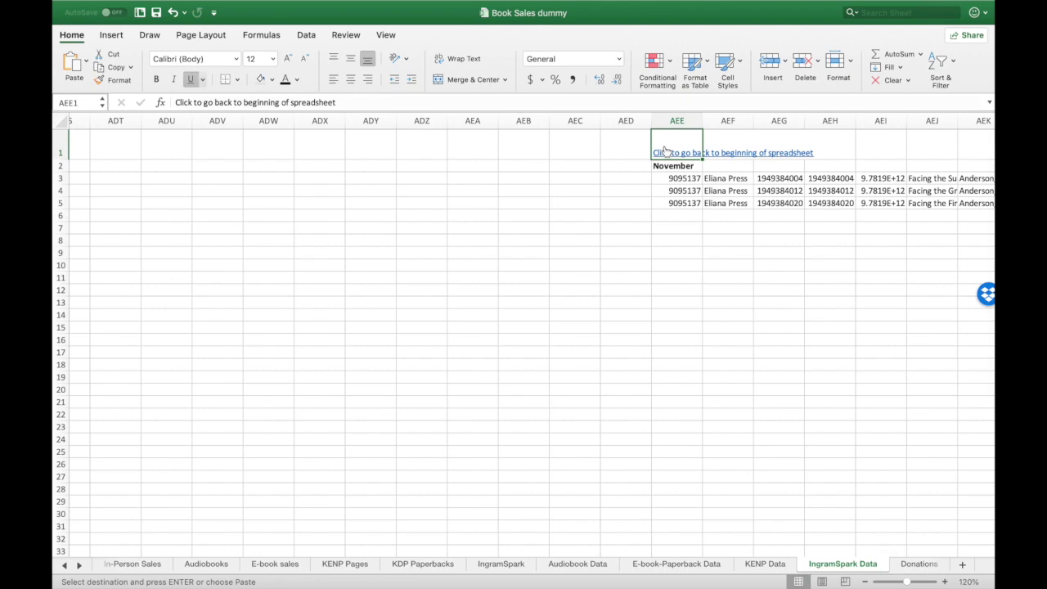
click(665, 152)
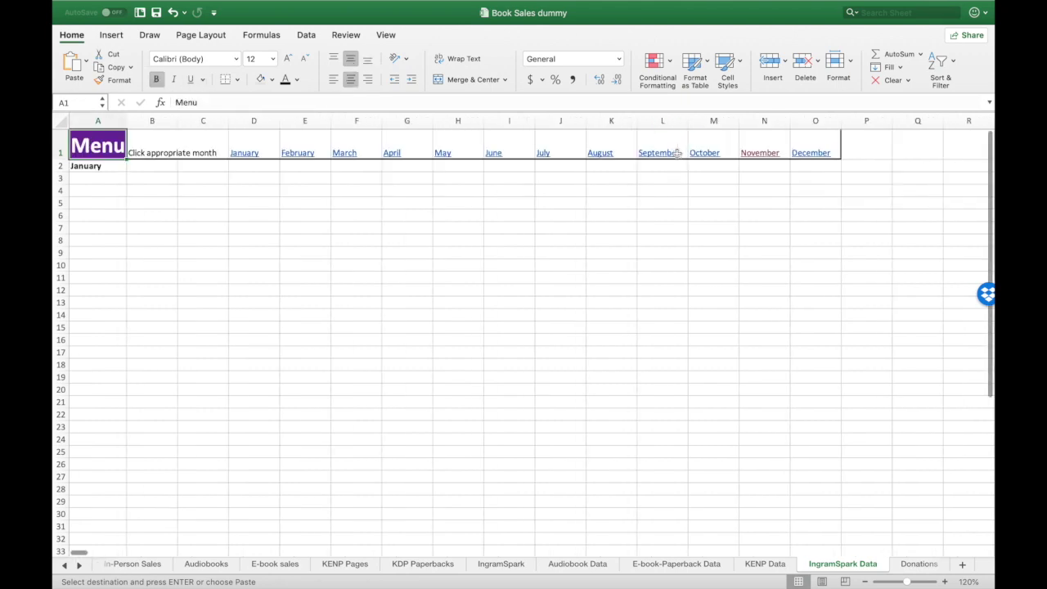
click(99, 155)
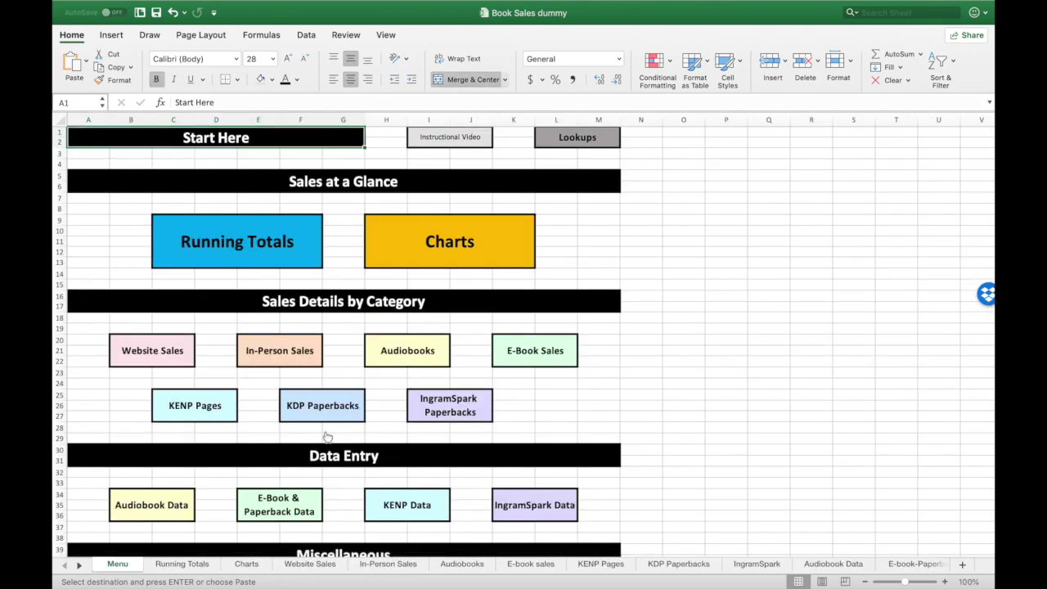
Step: Open the IngramSpark Paperbacks summary and check the November results by country for all three books and the running totals
click(449, 411)
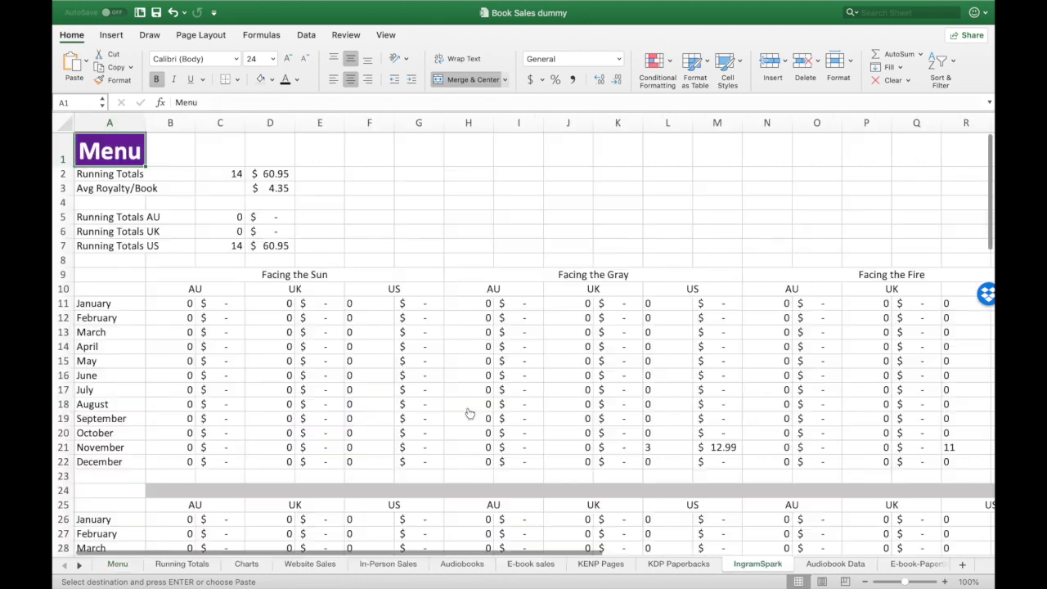
scroll(469, 413, right, 5)
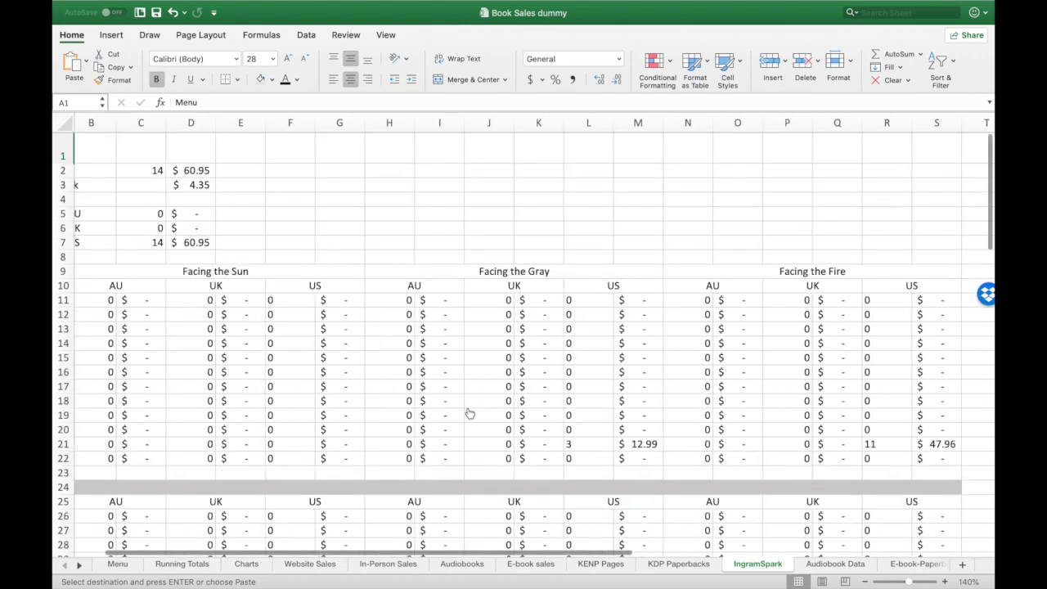
scroll(469, 413, left, 4)
scroll(469, 413, down, 5)
scroll(470, 413, left, 2)
scroll(469, 413, up, 4)
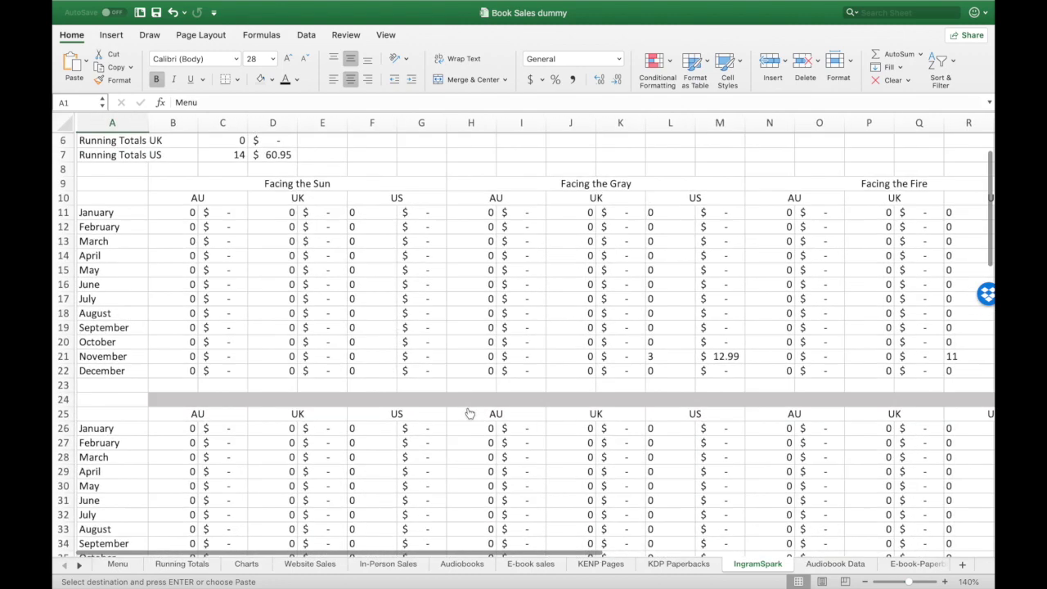
scroll(469, 413, right, 2)
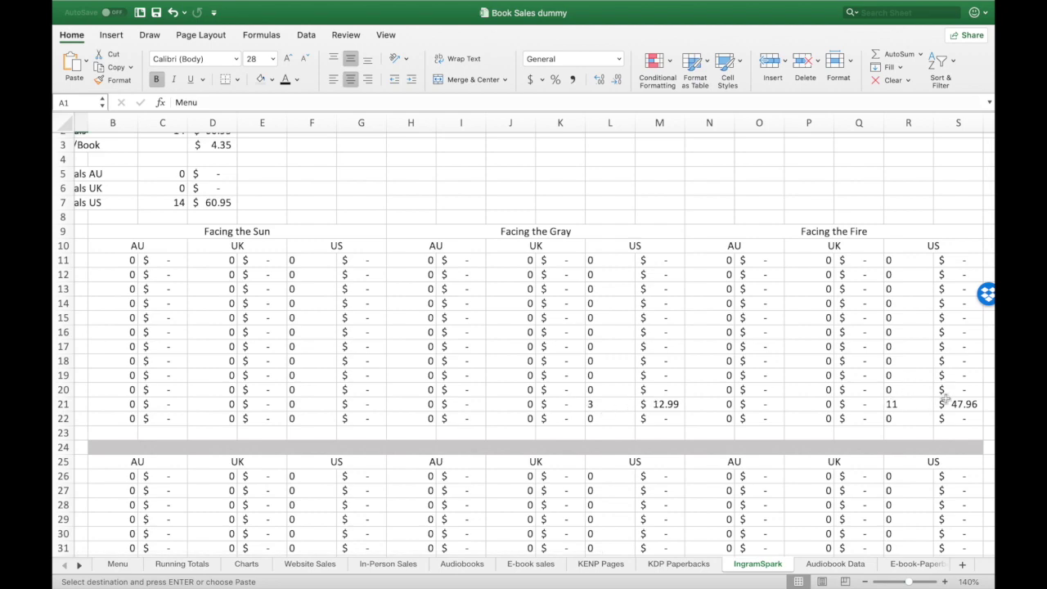
Step: Go back to the beginning of the IngramSpark summary, check its country columns, and return to the Menu sheet
scroll(627, 374, up, 3)
scroll(626, 374, left, 2)
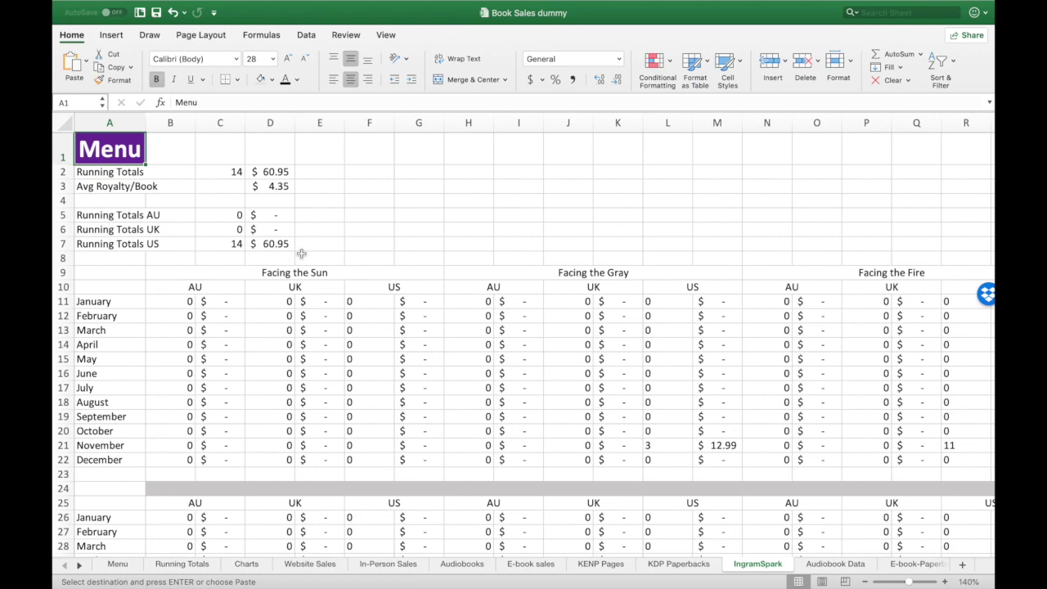
click(194, 287)
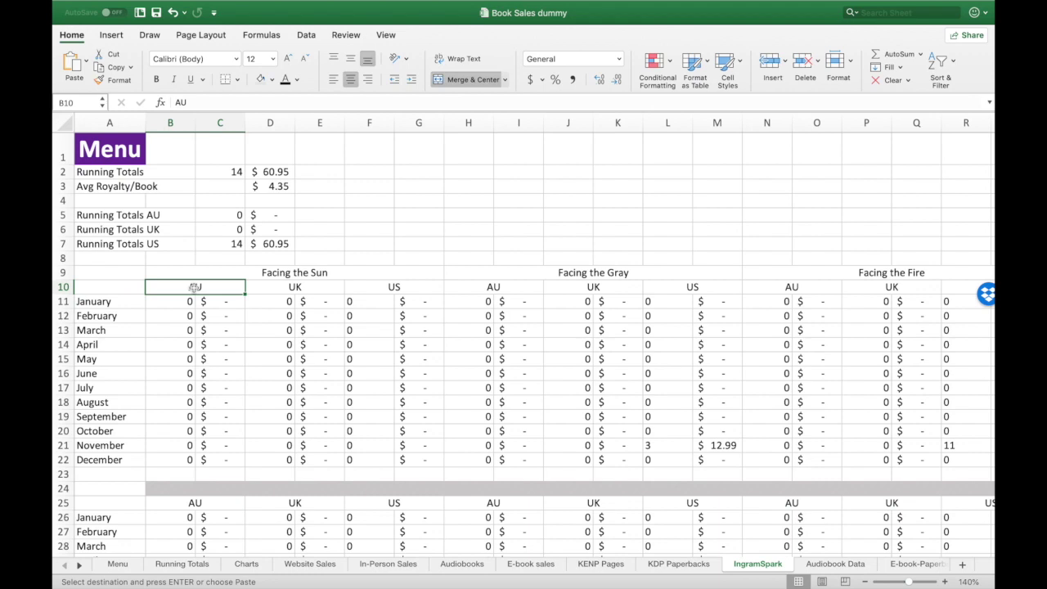
click(117, 152)
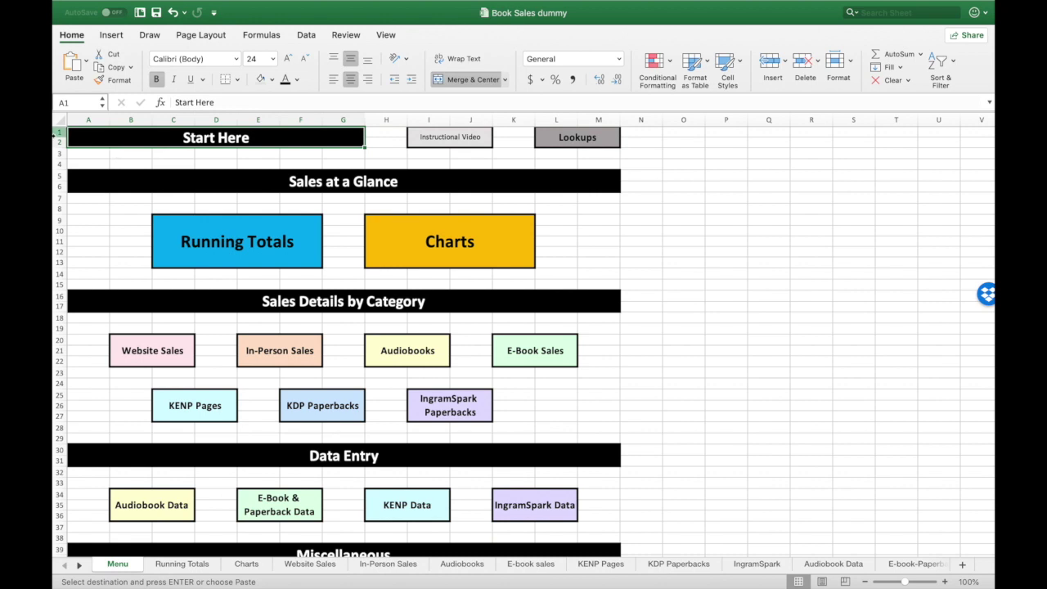
Step: Open the Running Totals sheet and review the totals by sales type, by month and by book
scroll(269, 317, down, 1)
scroll(268, 317, up, 1)
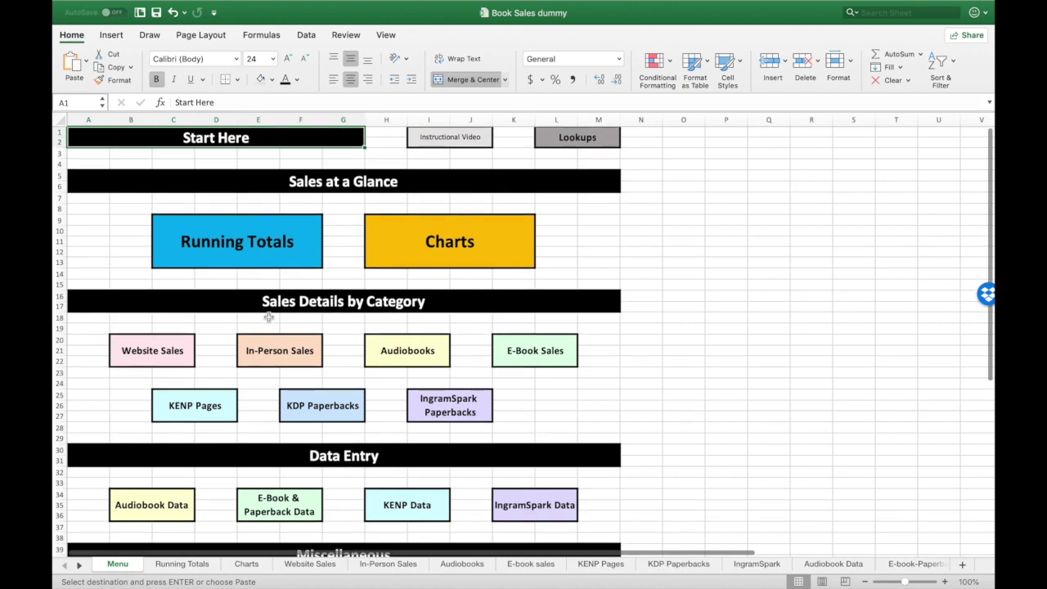
click(243, 247)
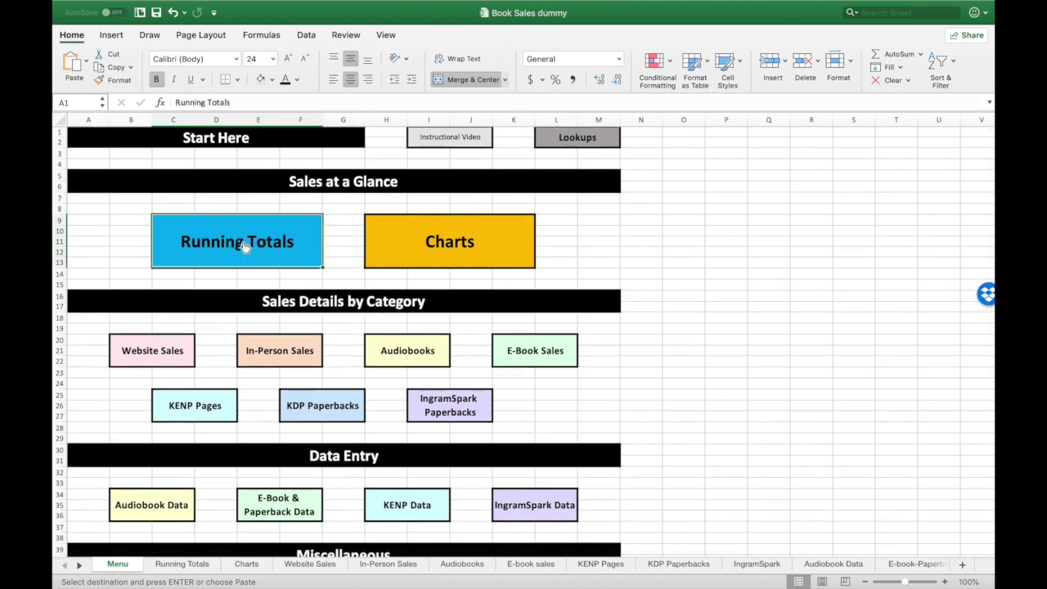
click(244, 247)
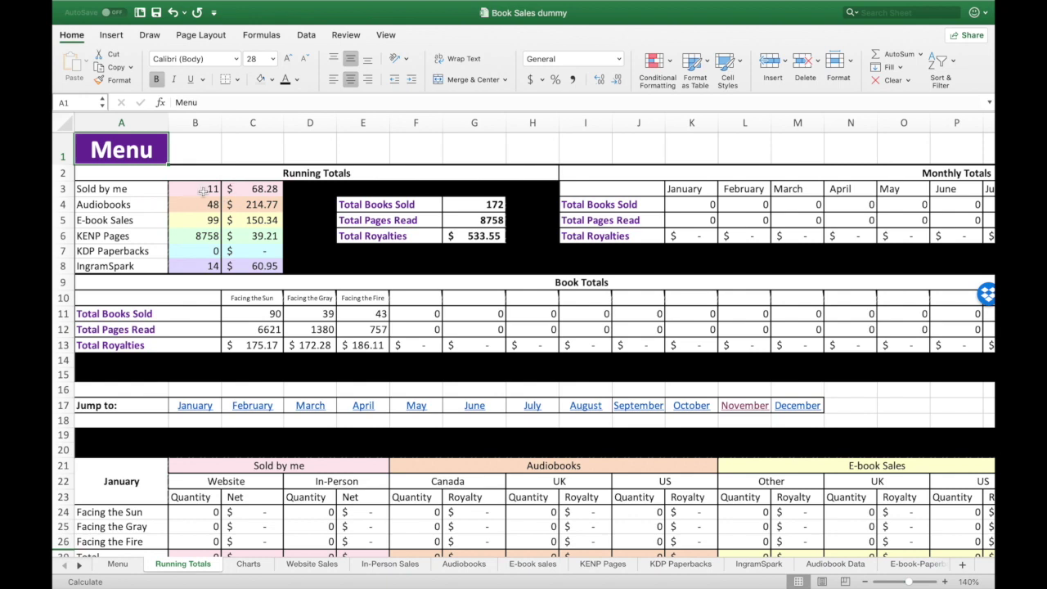
drag(135, 188, 467, 260)
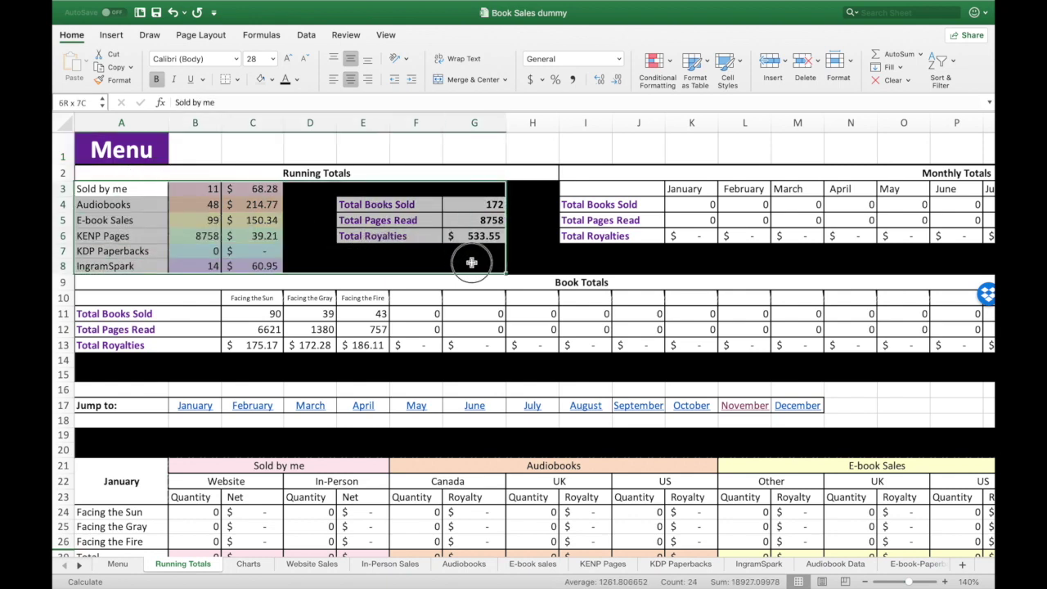
click(474, 253)
scroll(616, 216, right, 5)
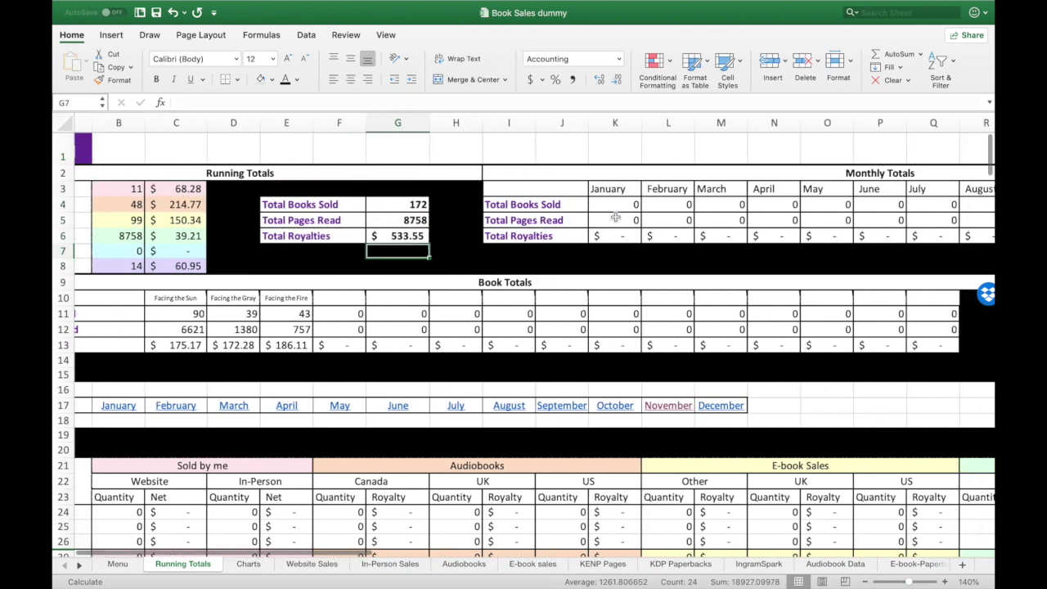
scroll(616, 217, left, 5)
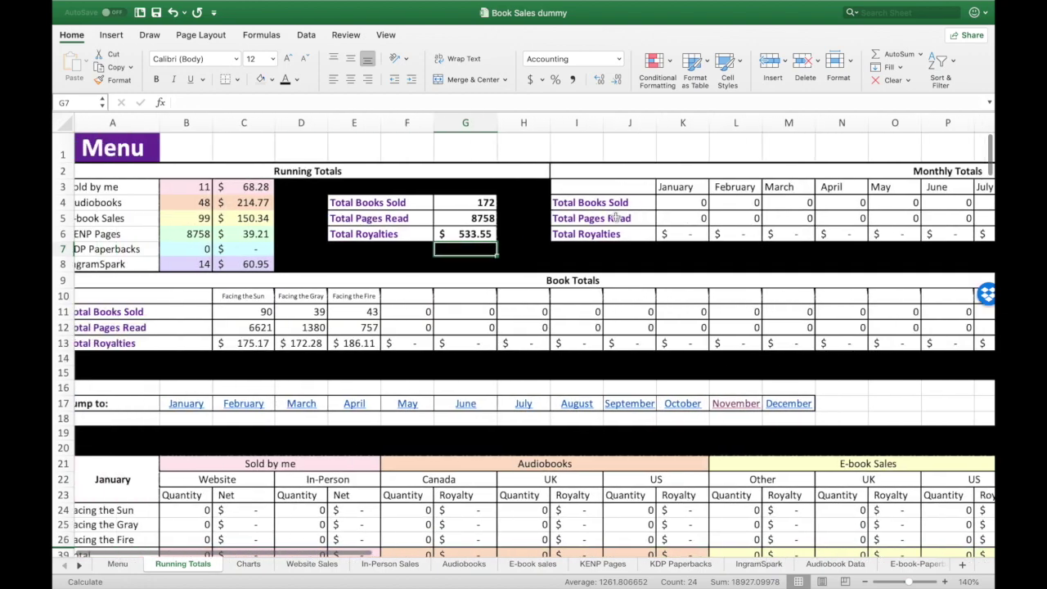
scroll(595, 280, up, 2)
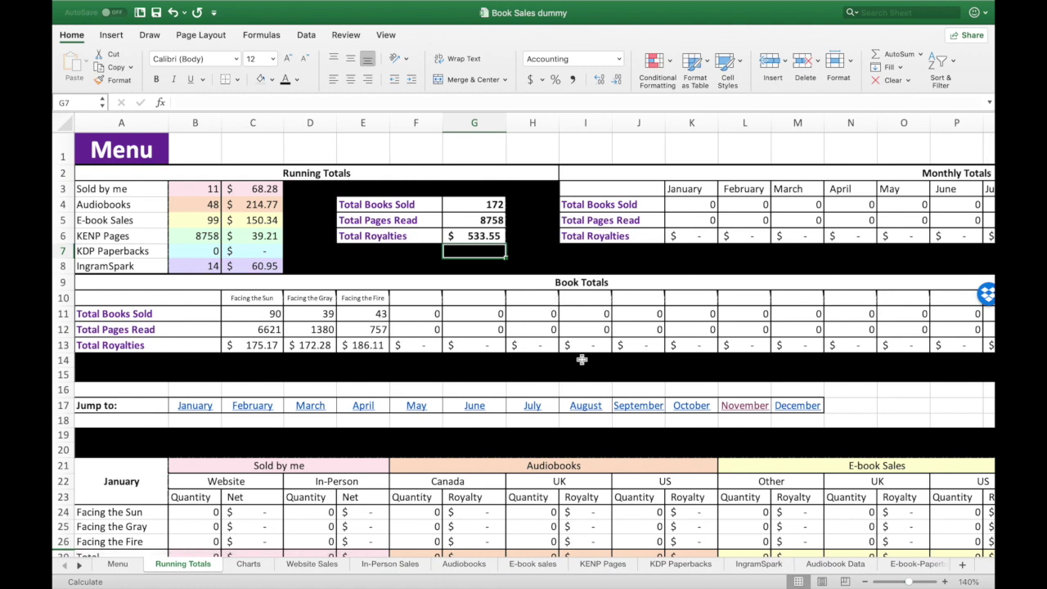
Step: Jump to the November section and examine each book's figures across all sales types and the totals columns
click(745, 407)
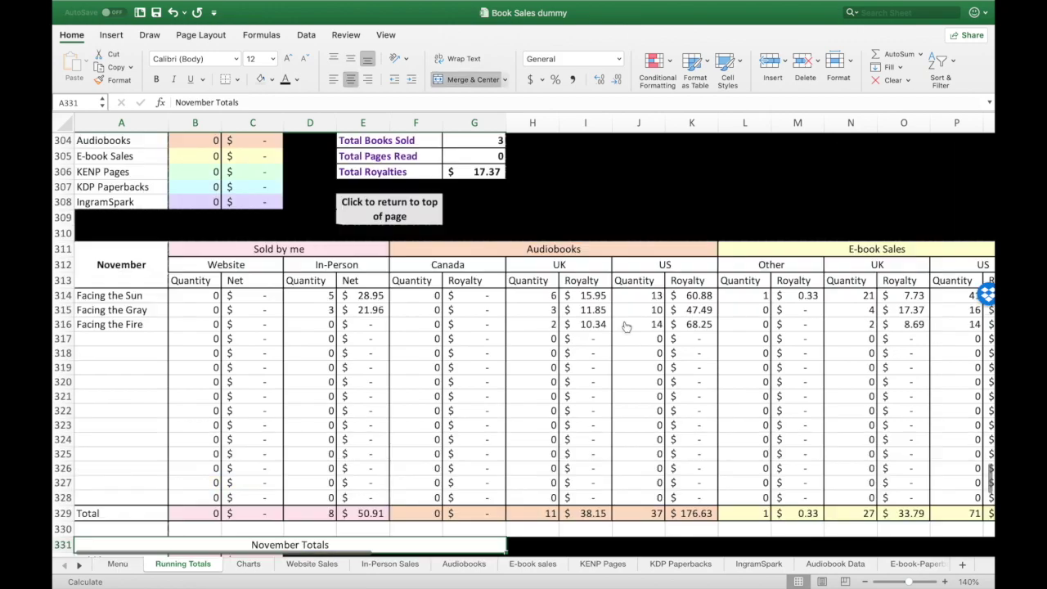
scroll(626, 327, up, 2)
scroll(625, 328, right, 4)
scroll(626, 326, right, 15)
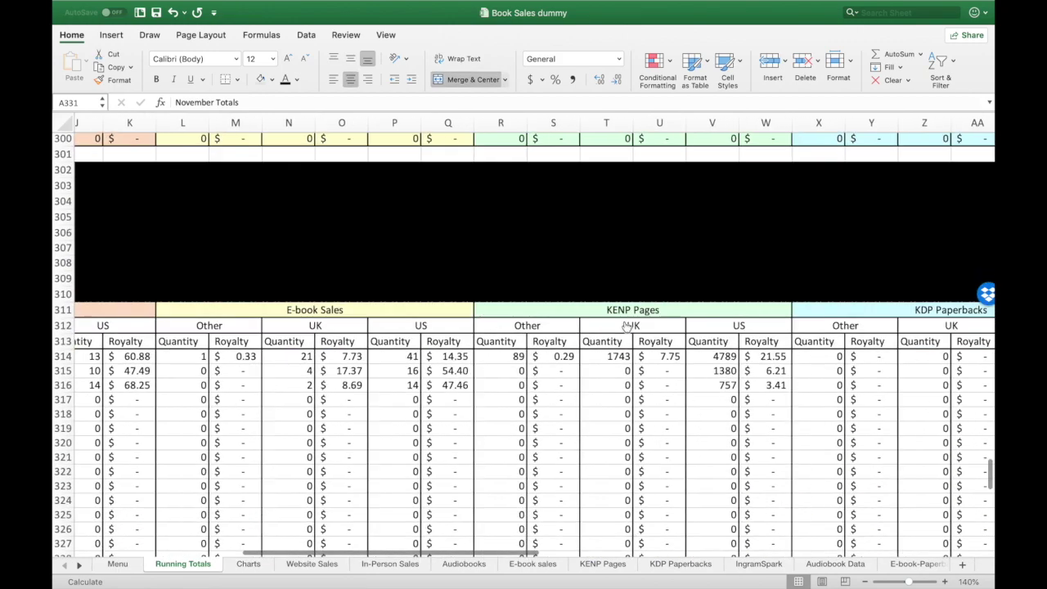
scroll(626, 325, down, 2)
scroll(624, 322, left, 15)
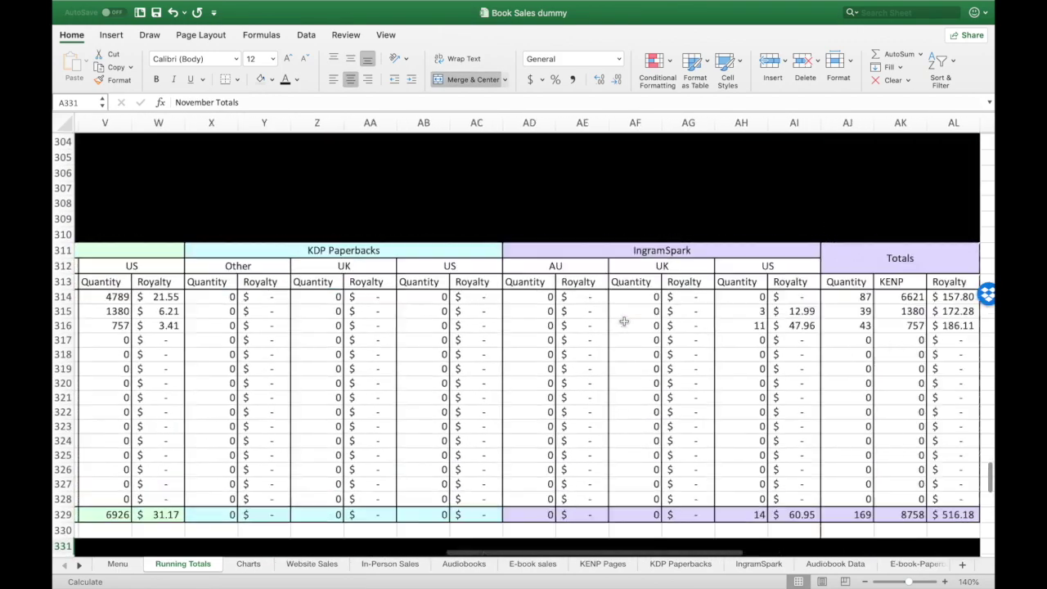
scroll(323, 312, down, 1)
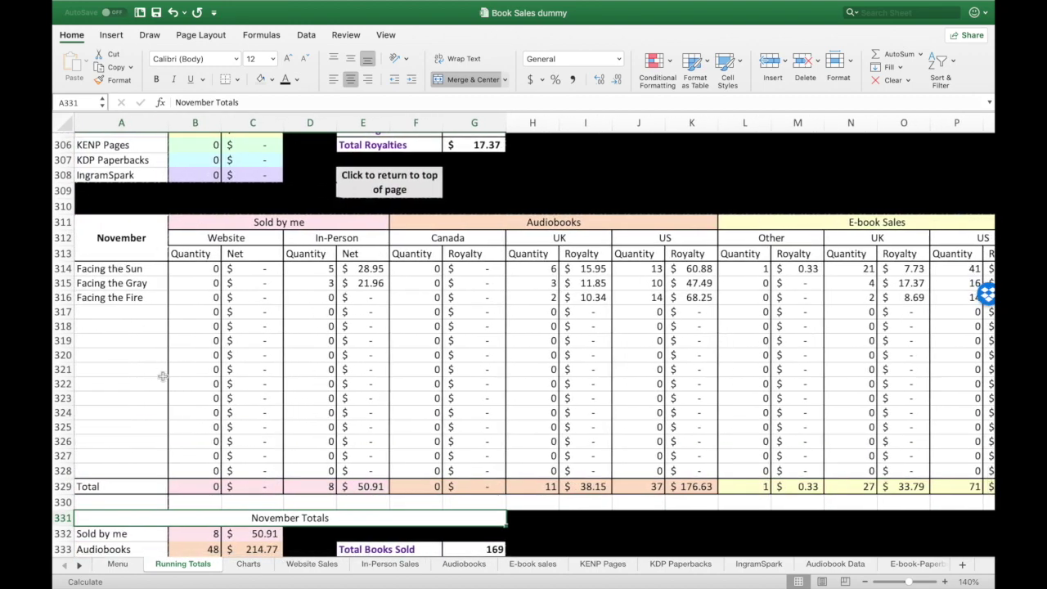
scroll(163, 375, up, 5)
scroll(163, 375, down, 5)
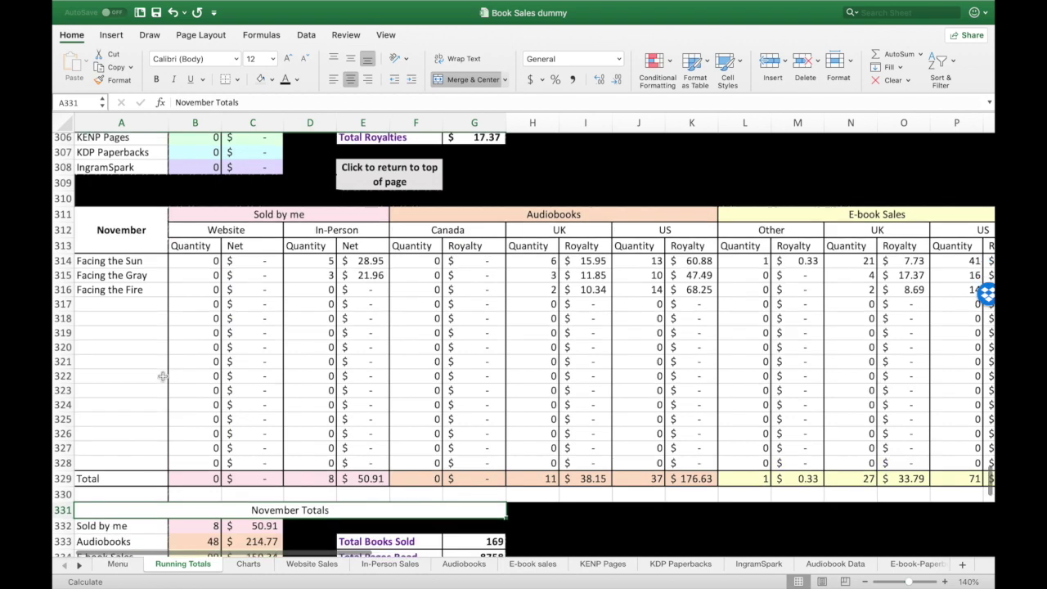
Step: Hide the unused book rows 317 to 328 in the November section of Running Totals
scroll(163, 375, down, 1)
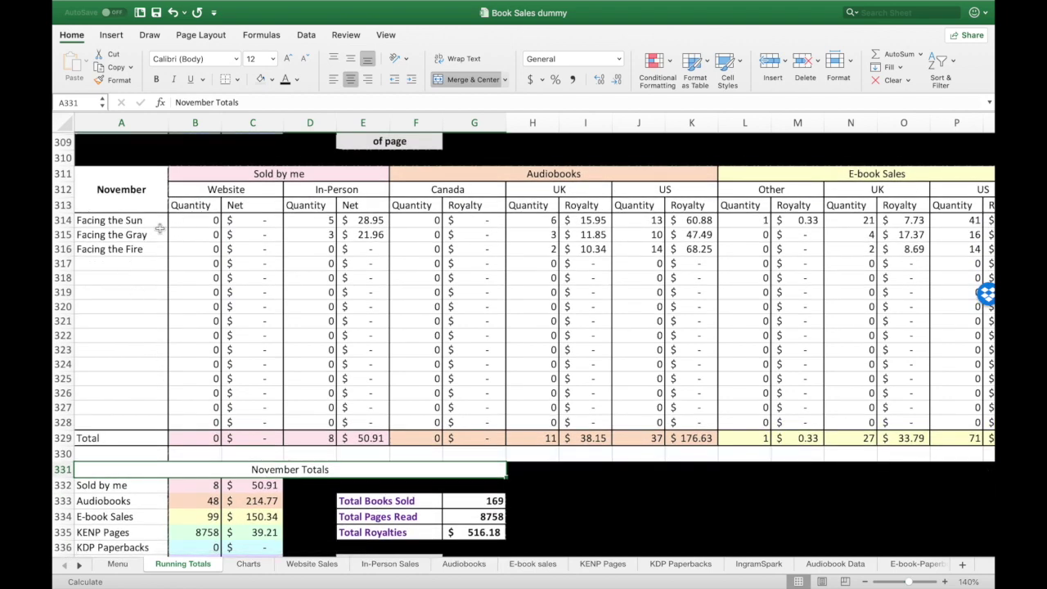
click(63, 263)
drag(63, 293, 63, 422)
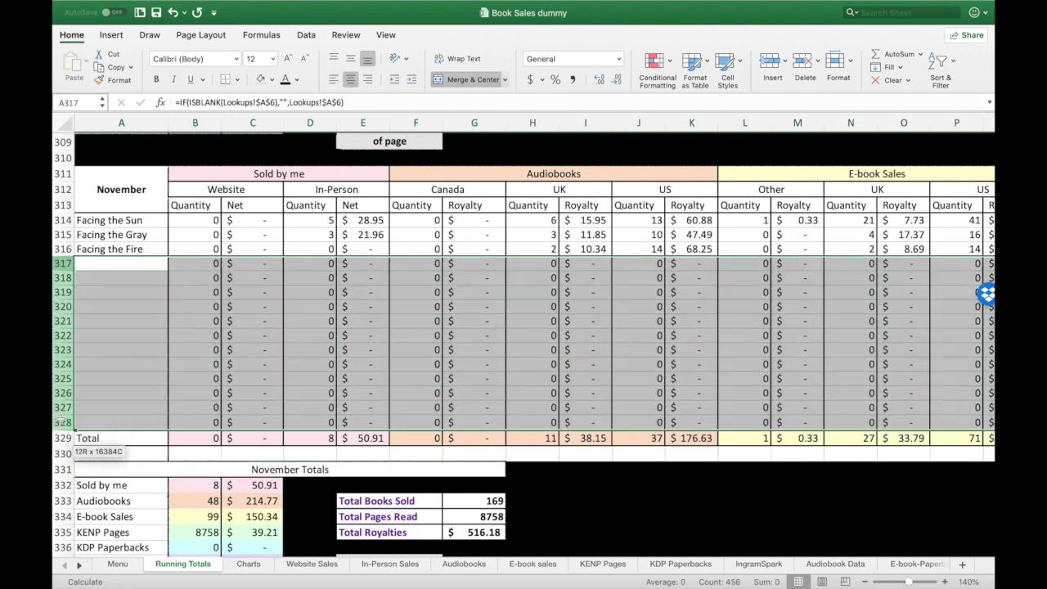
right_click(64, 334)
click(94, 473)
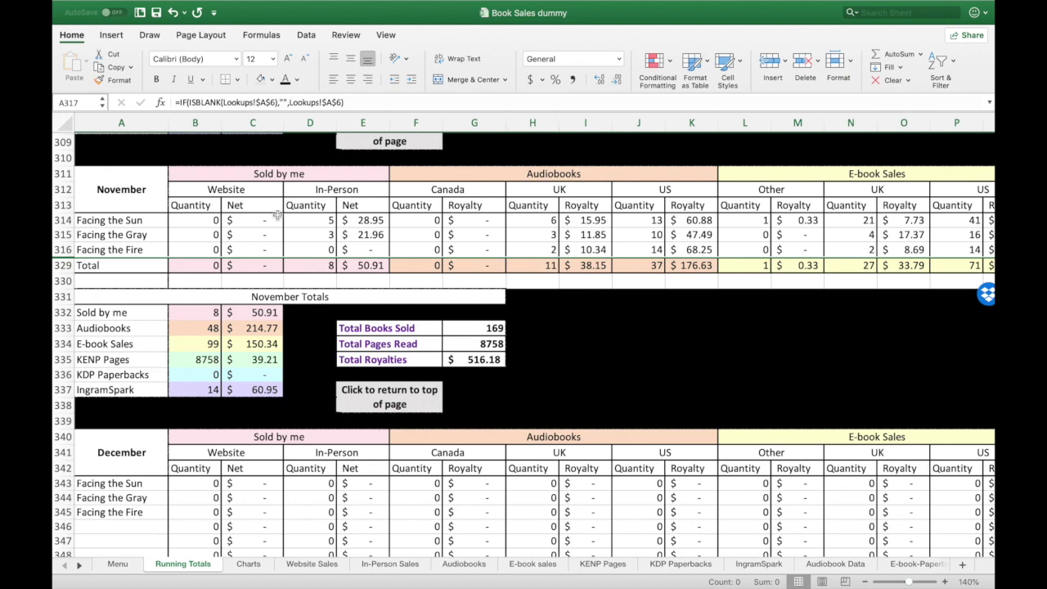
Step: Return to the beginning of Running Totals and go back to the Menu sheet
scroll(384, 193, up, 3)
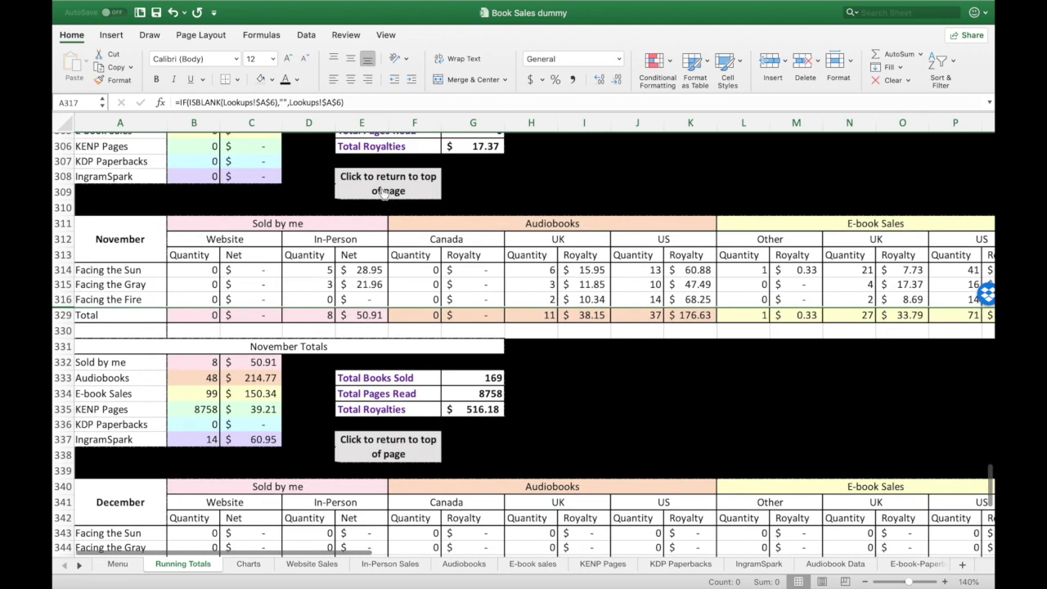
click(383, 191)
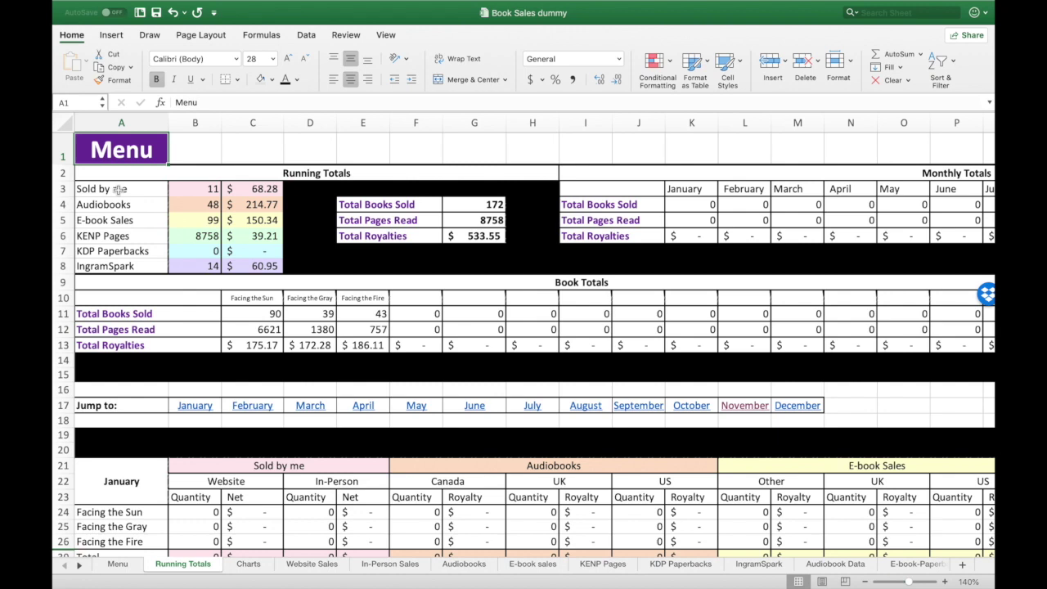
click(138, 151)
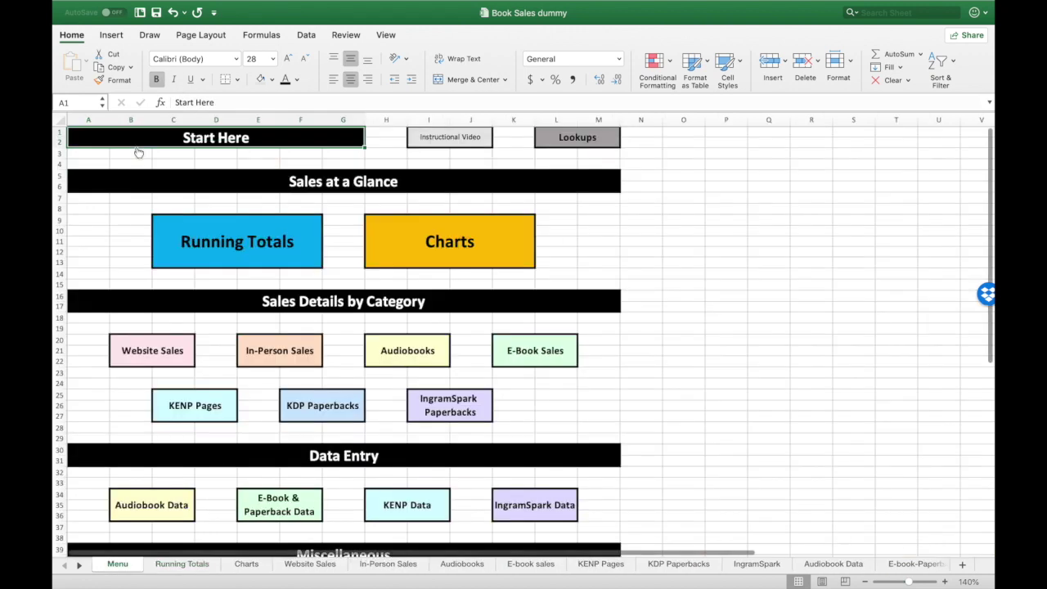
Step: Open the Charts sheet and examine the pie charts by type, month and book, including the Income by Type slices
click(463, 238)
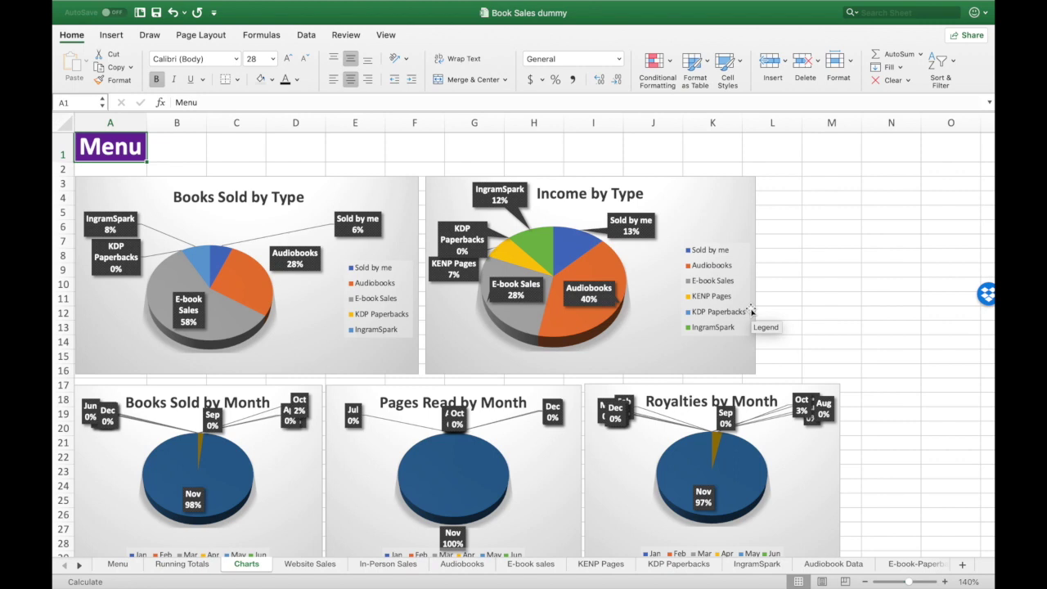
mouse_move(602, 244)
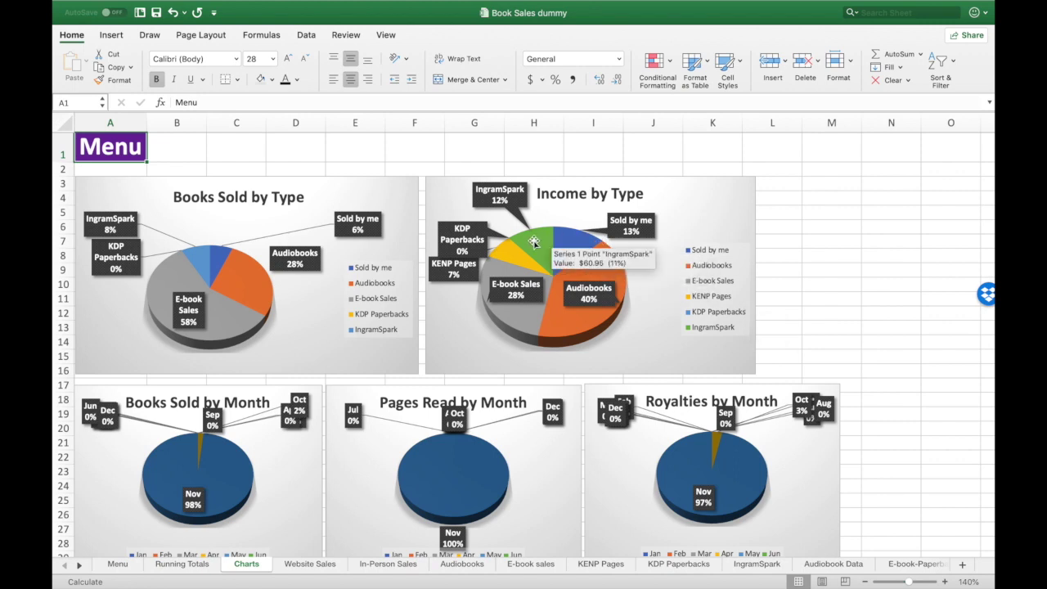
mouse_move(556, 247)
mouse_move(612, 266)
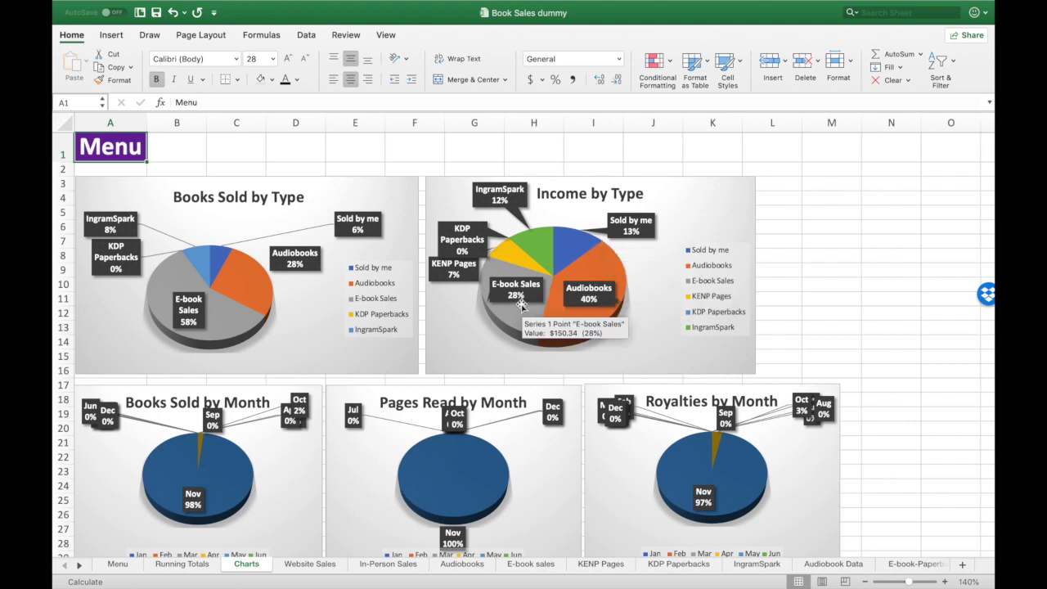
scroll(441, 353, down, 5)
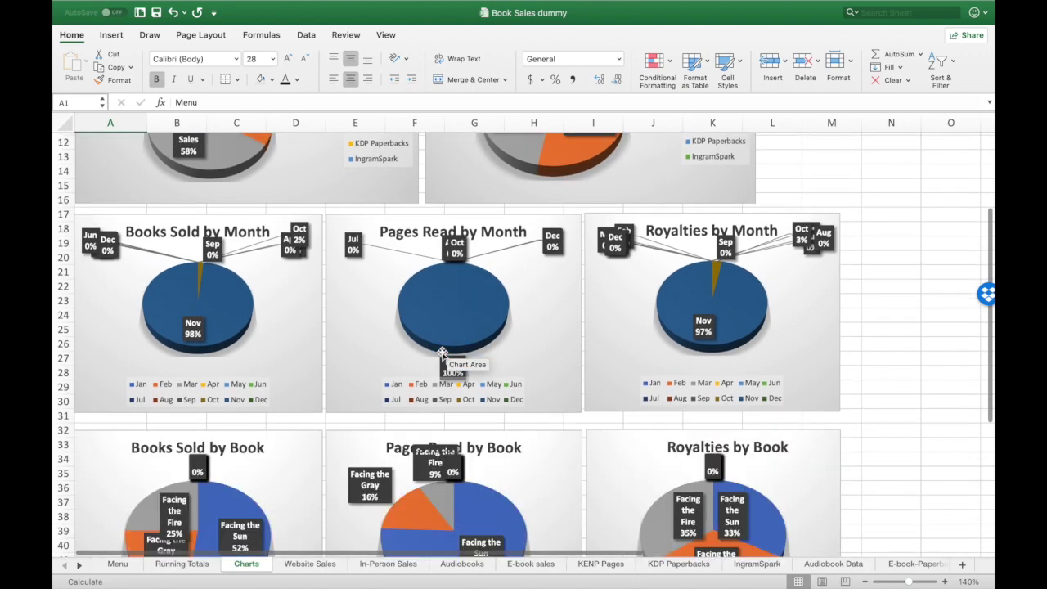
scroll(442, 353, down, 2)
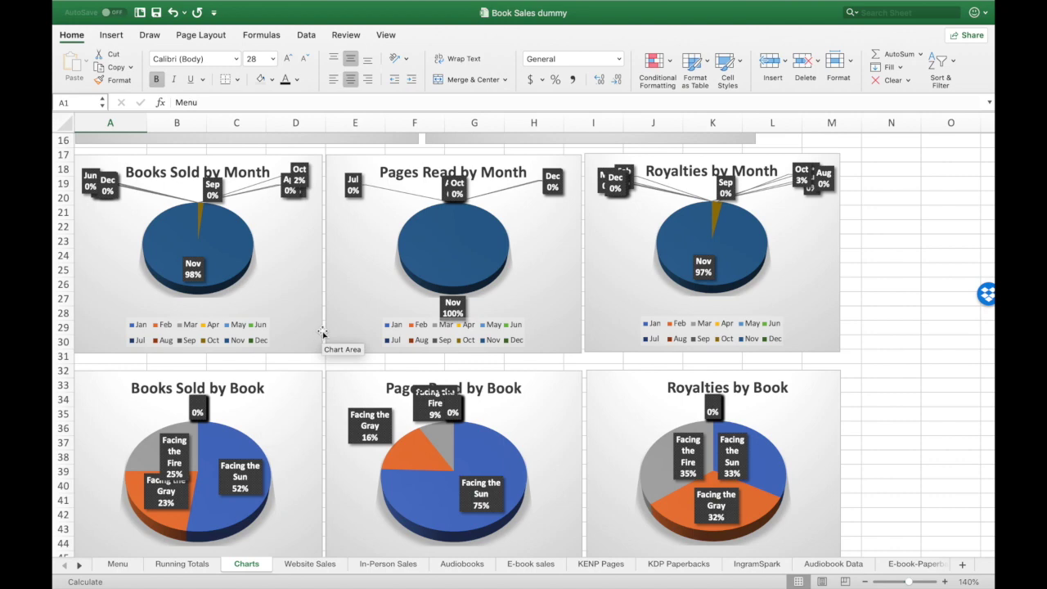
scroll(322, 333, down, 2)
scroll(323, 333, up, 6)
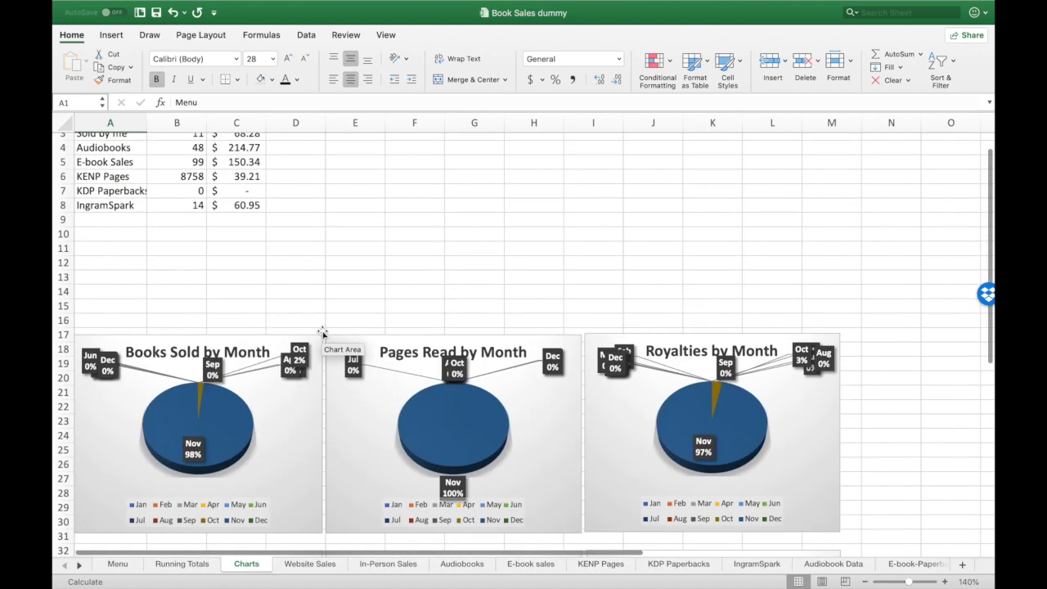
scroll(322, 333, up, 3)
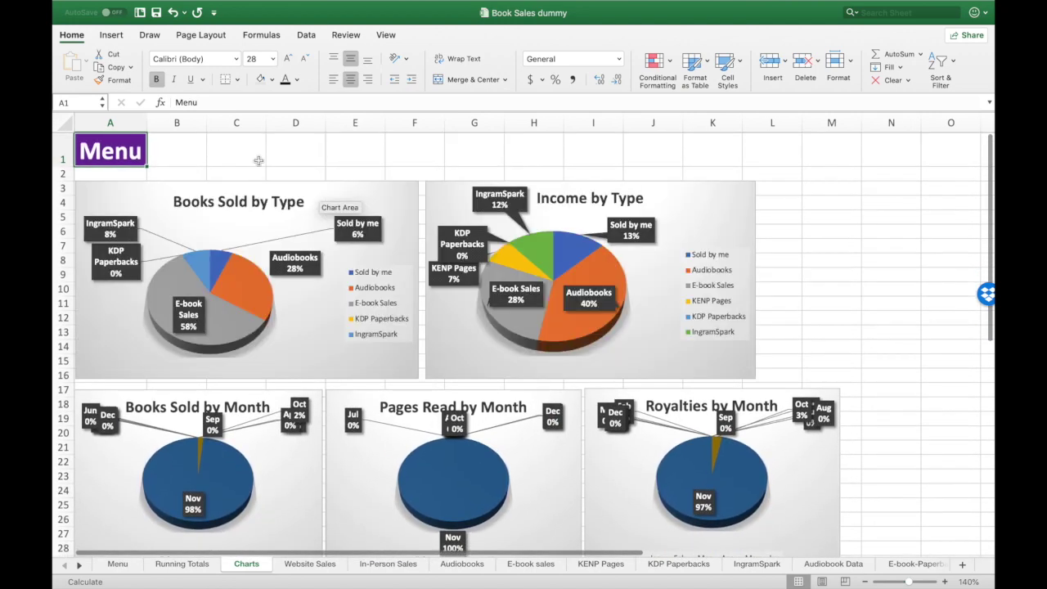
Step: Return to the Menu sheet and open the Donations sheet from the Miscellaneous section
click(130, 159)
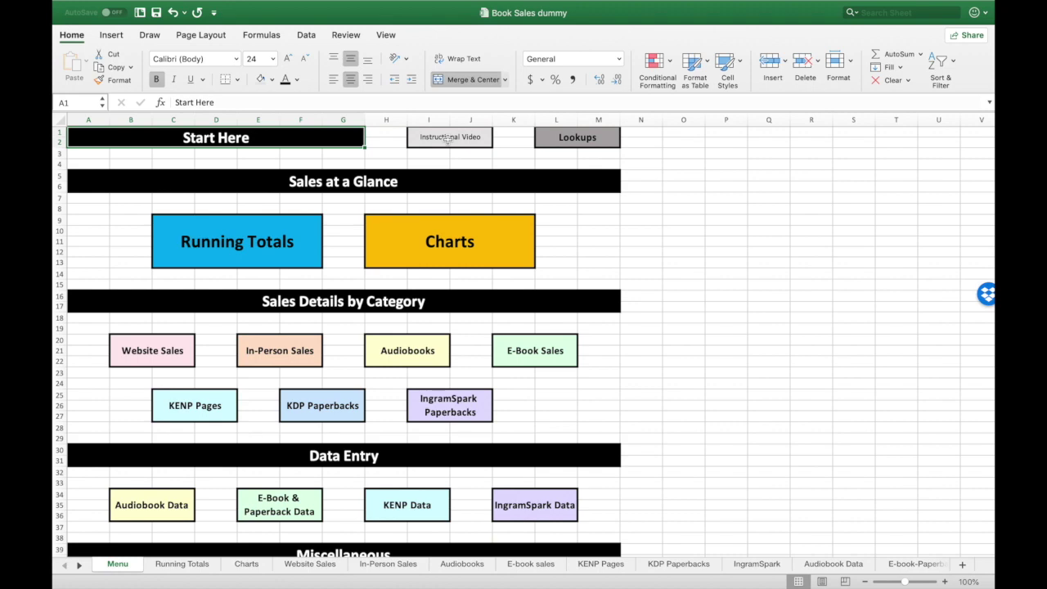
scroll(446, 139, down, 10)
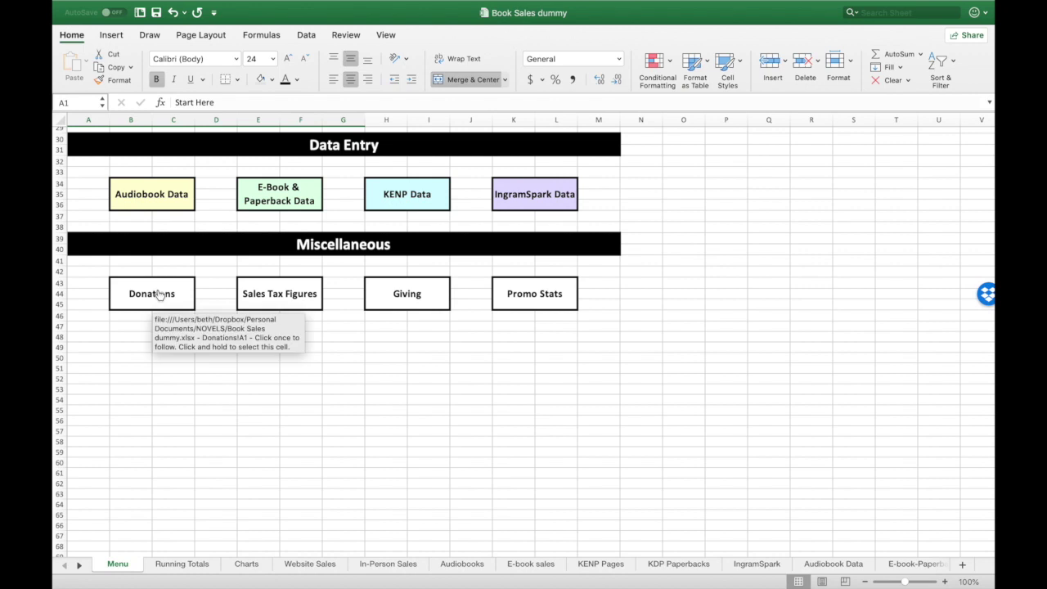
click(160, 293)
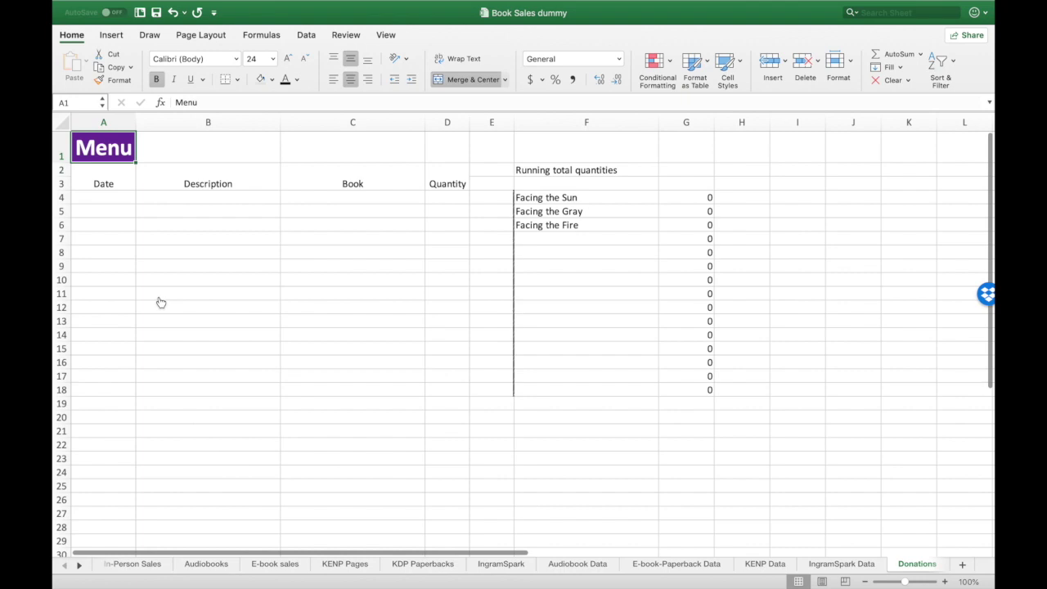
Step: Enter "silent auction" as the description of the first donation in cell B4
click(97, 198)
click(185, 197)
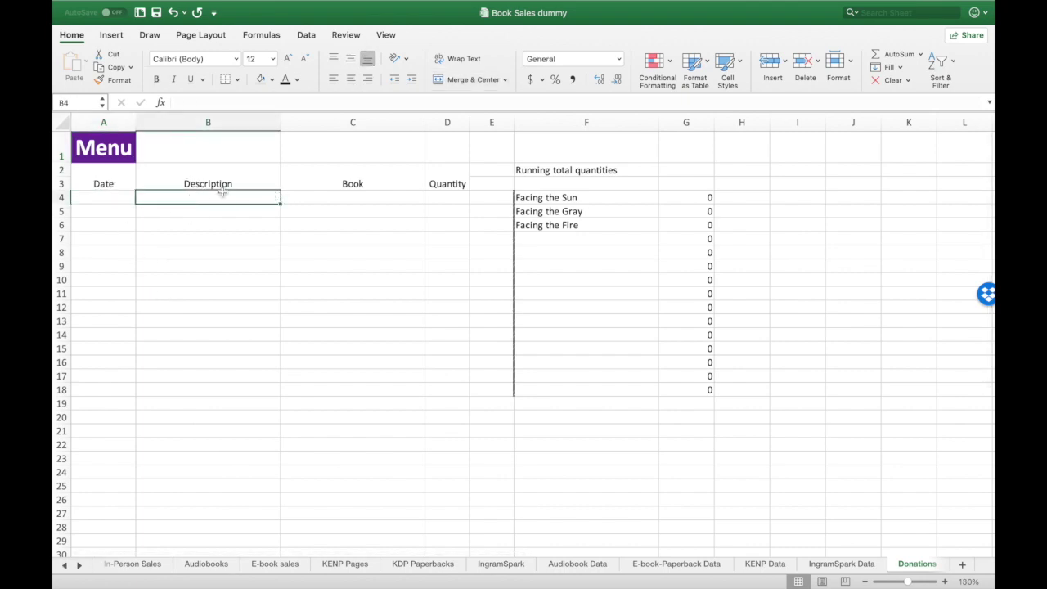
text(silend)
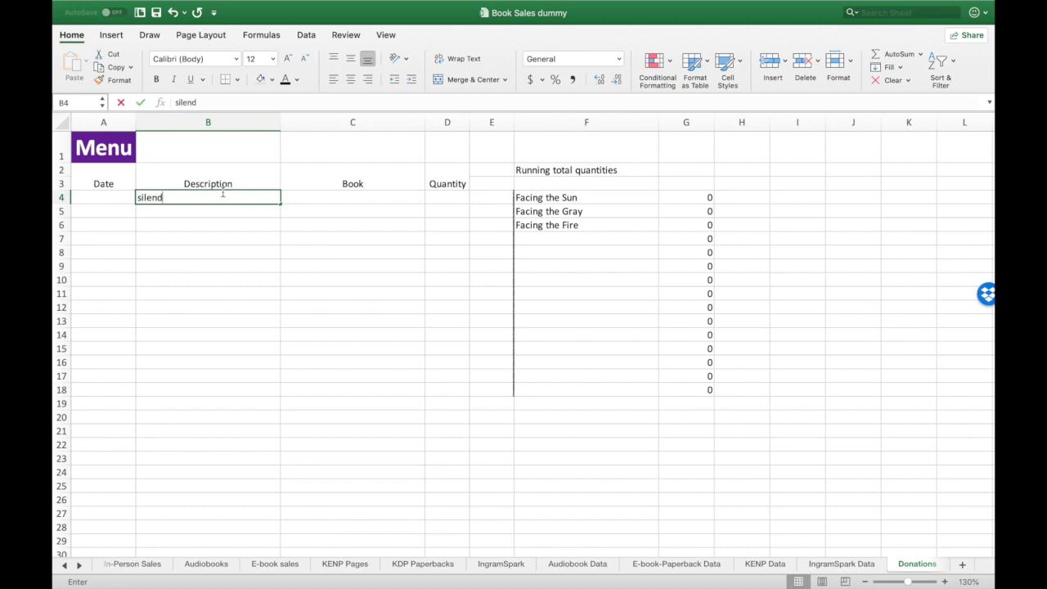
text( aucit)
text(tion)
click(110, 198)
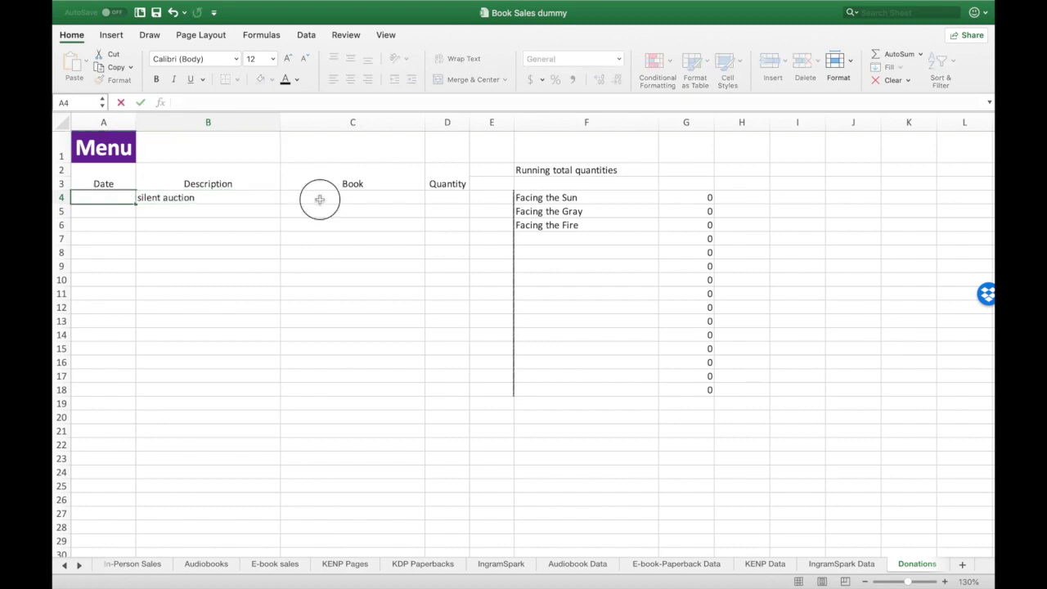
Step: Choose Facing the Sun as the book for the silent auction donation in row 4 and enter a quantity of 1
click(420, 198)
click(430, 200)
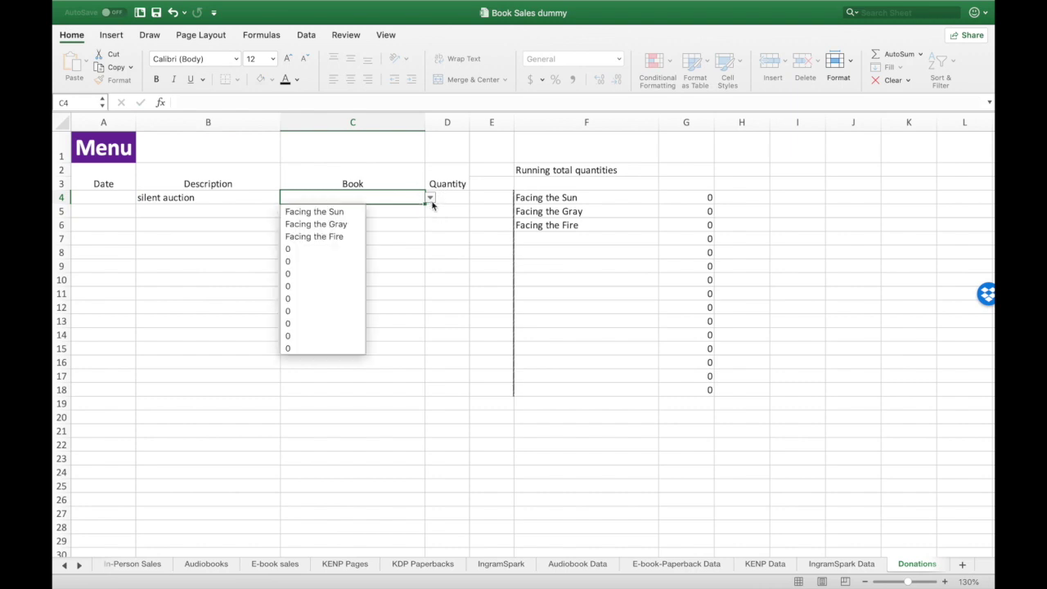
click(383, 219)
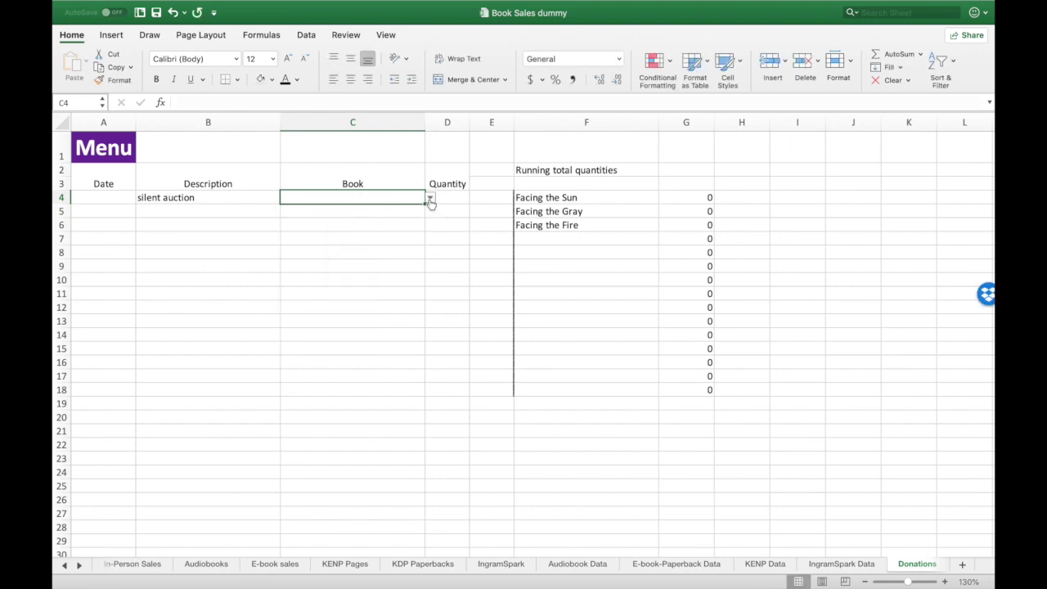
click(430, 200)
click(348, 209)
click(447, 205)
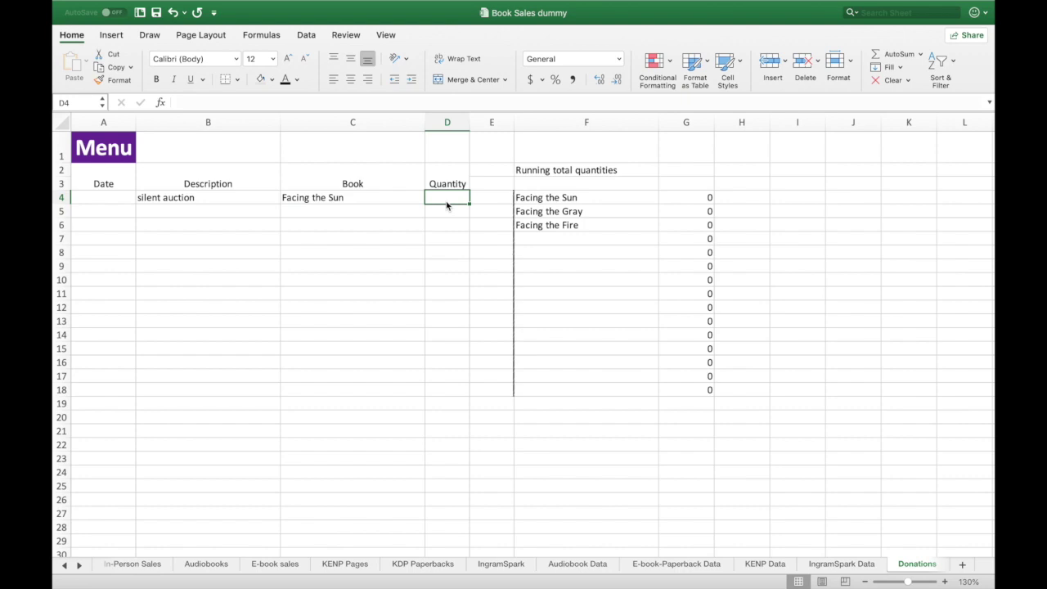
text(1)
key(Tab)
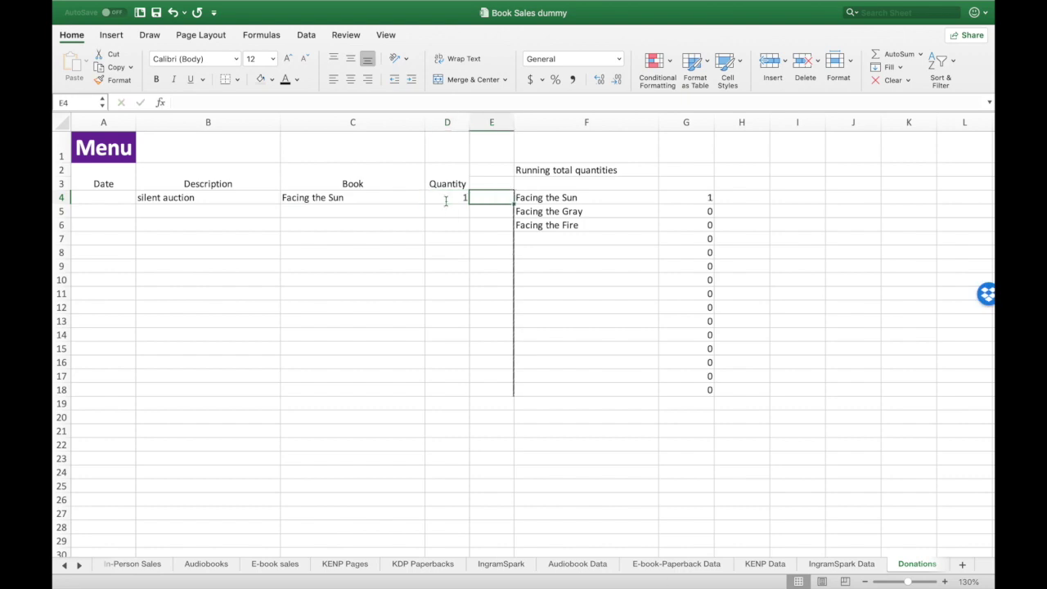
key(Tab)
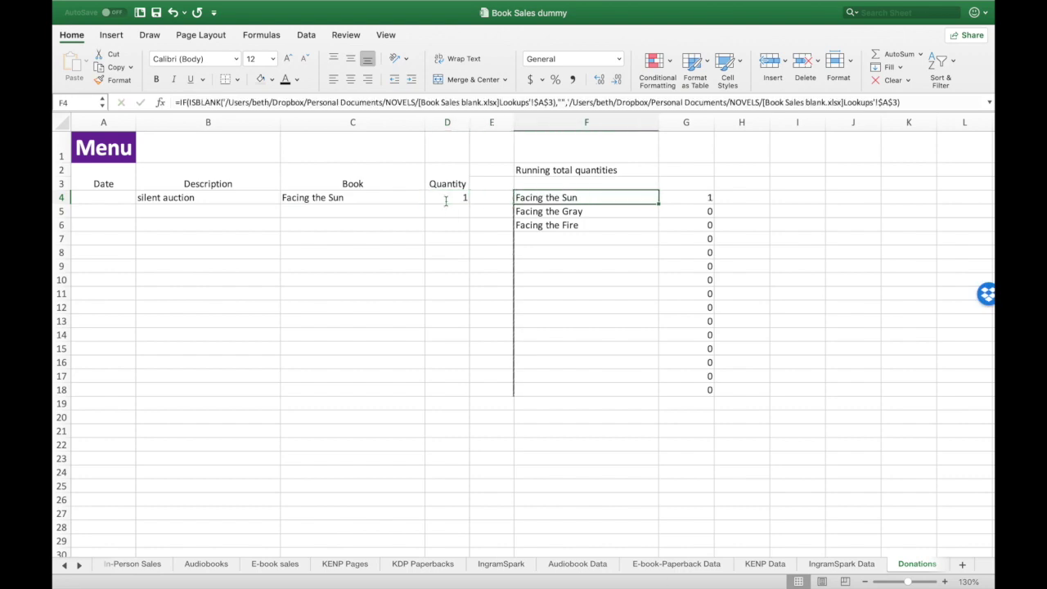
Step: Return to the Menu sheet, open the Sales Tax Figures sheet and review the website and in-person running totals in B3:B6
click(104, 150)
scroll(334, 409, down, 6)
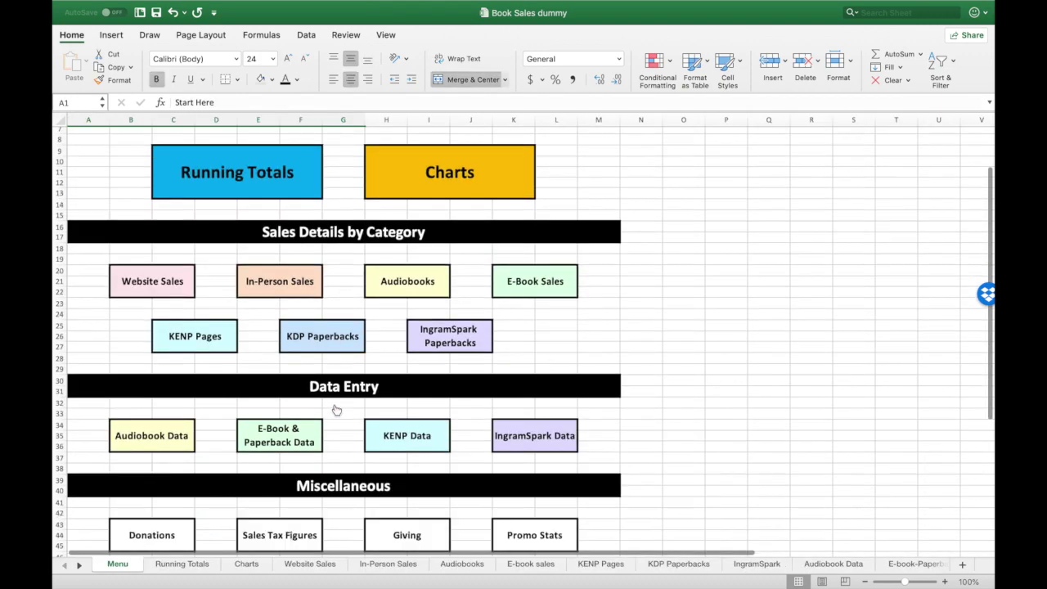
click(286, 351)
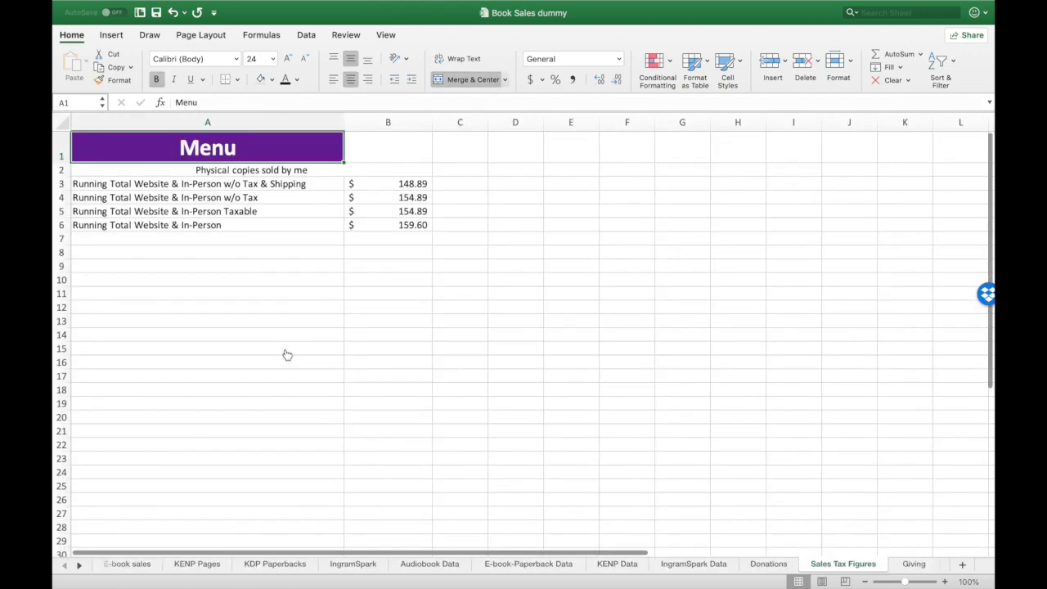
drag(383, 186, 386, 227)
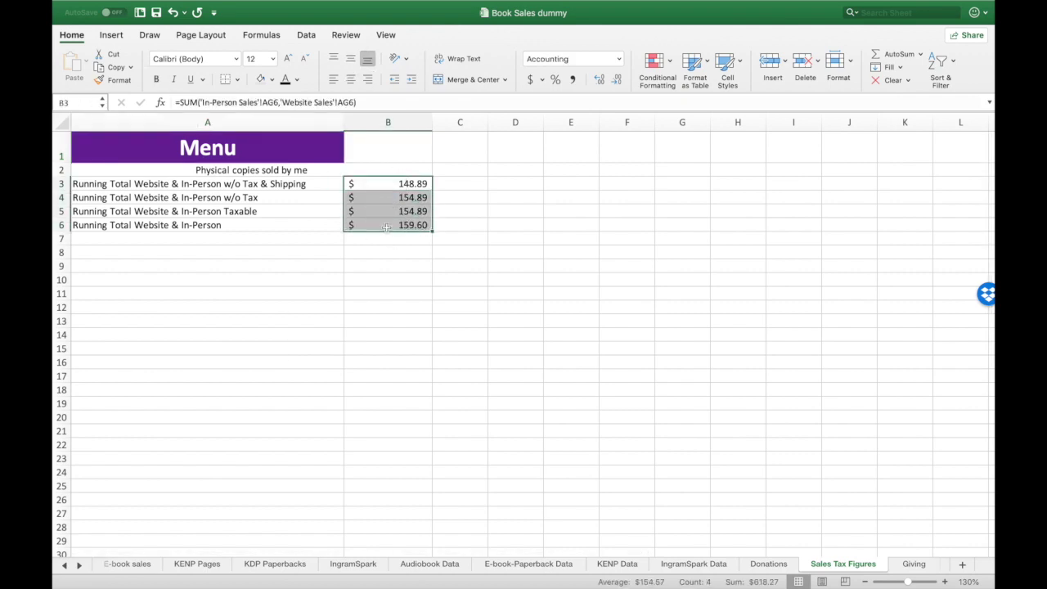
Step: Return to the Menu sheet and open the Giving sheet from the Miscellaneous section
click(188, 154)
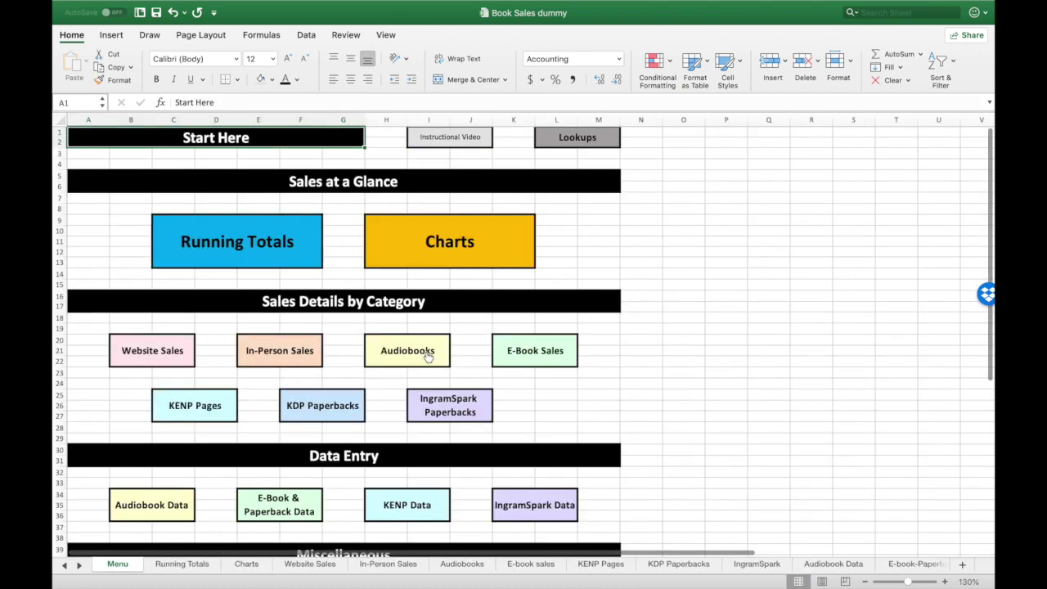
scroll(437, 407, down, 15)
scroll(438, 407, up, 9)
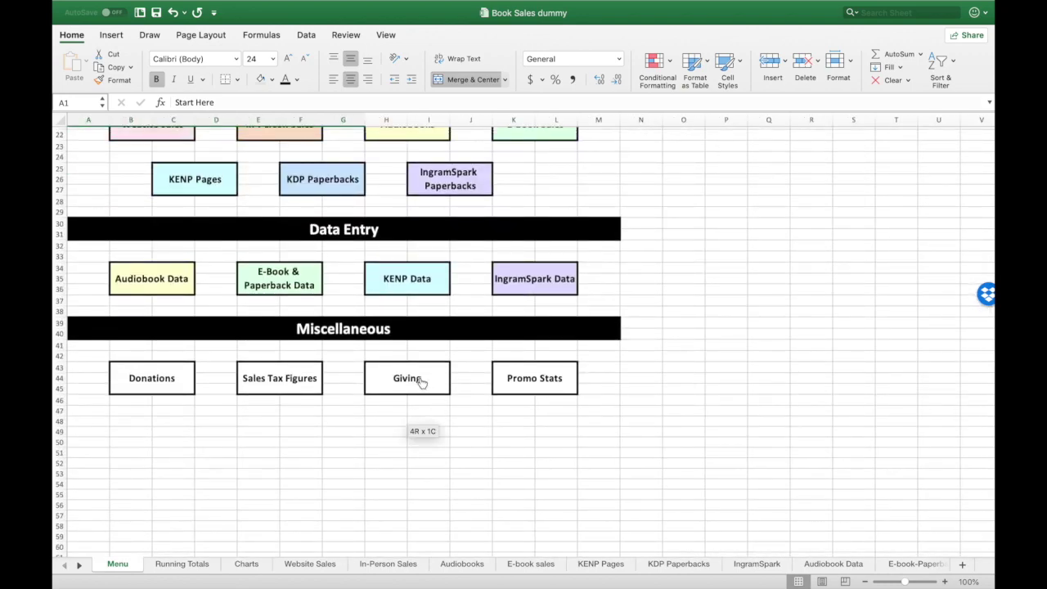
click(413, 381)
Step: Examine the Running Total Royalties and Giving Goal Percentage cells, plus the Date, Amount Given and Given to entry cells in row 11
click(245, 183)
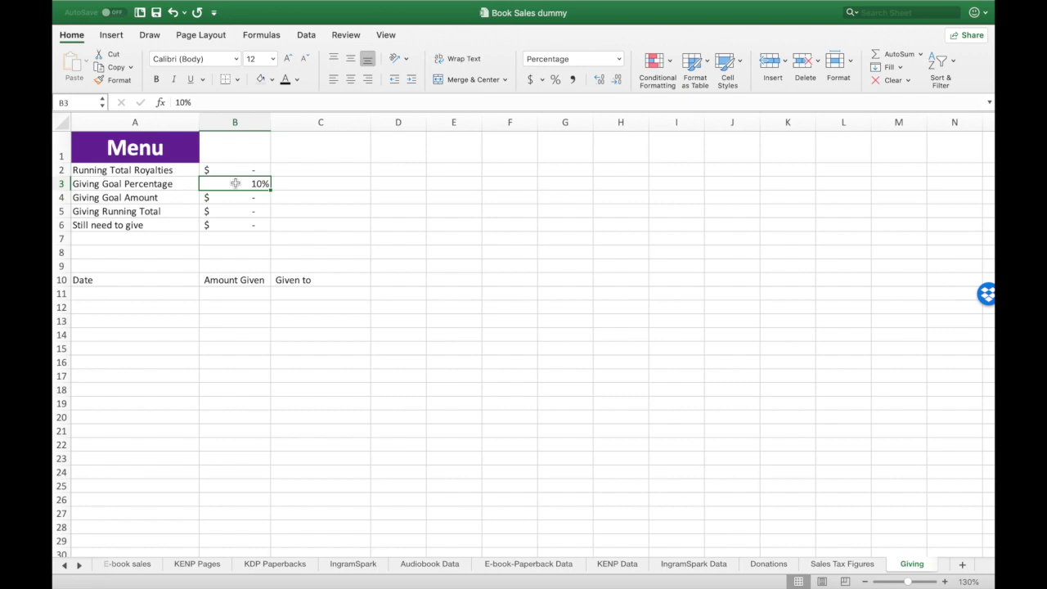
click(233, 170)
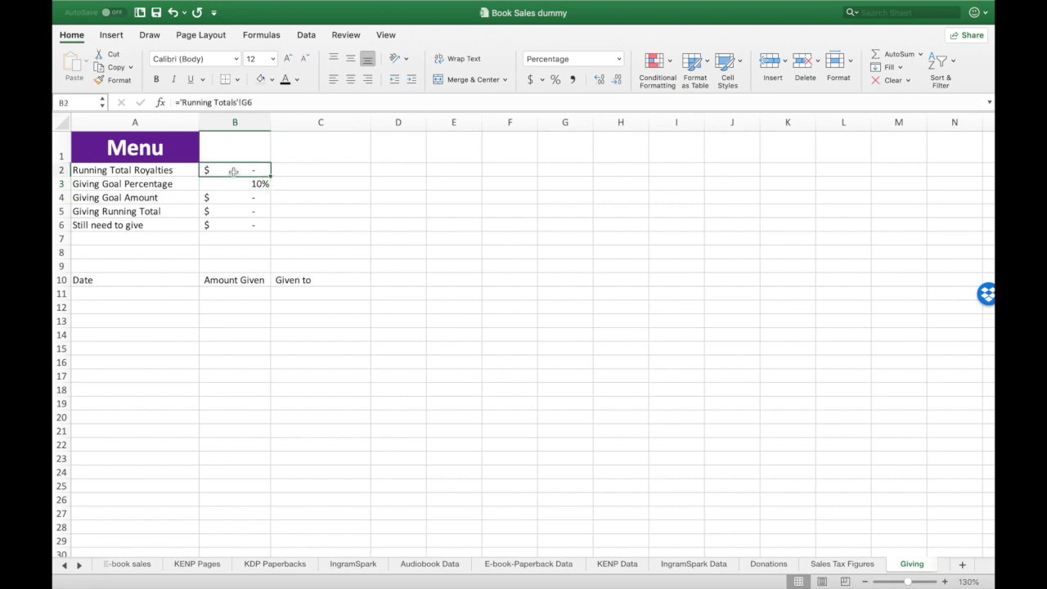
click(232, 184)
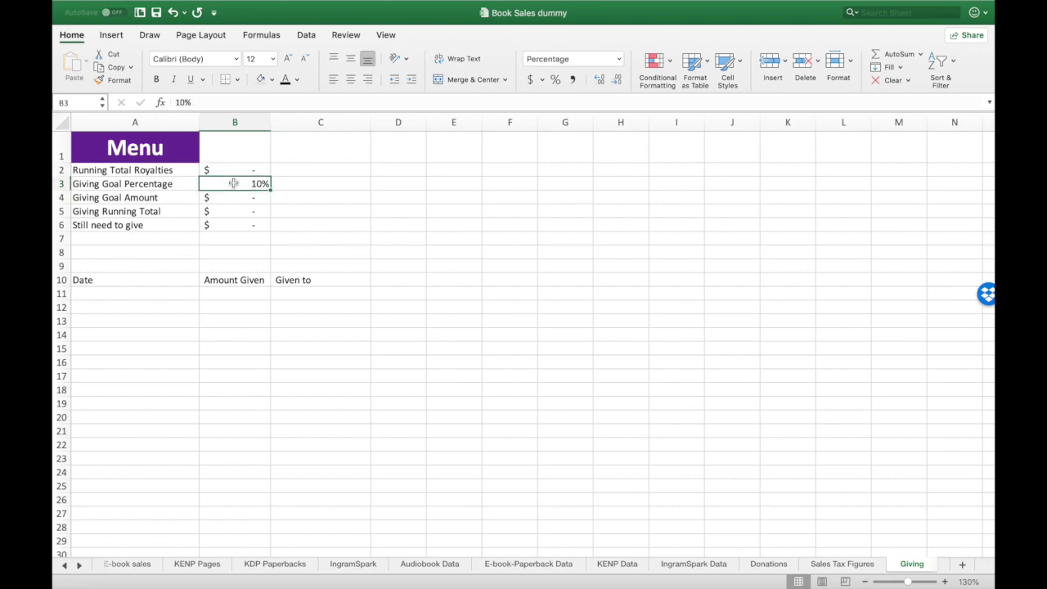
click(231, 170)
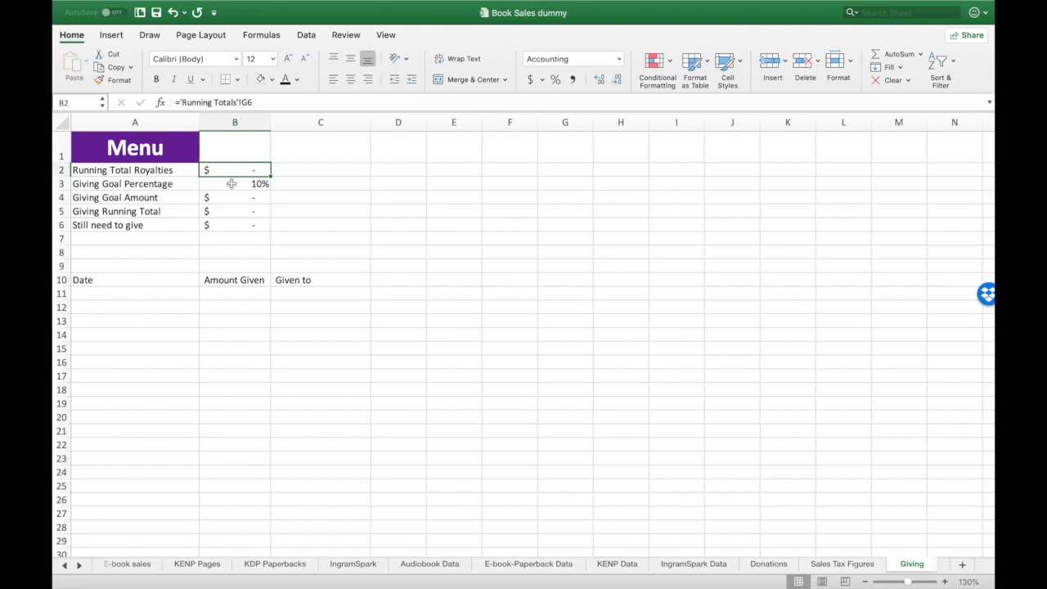
click(231, 184)
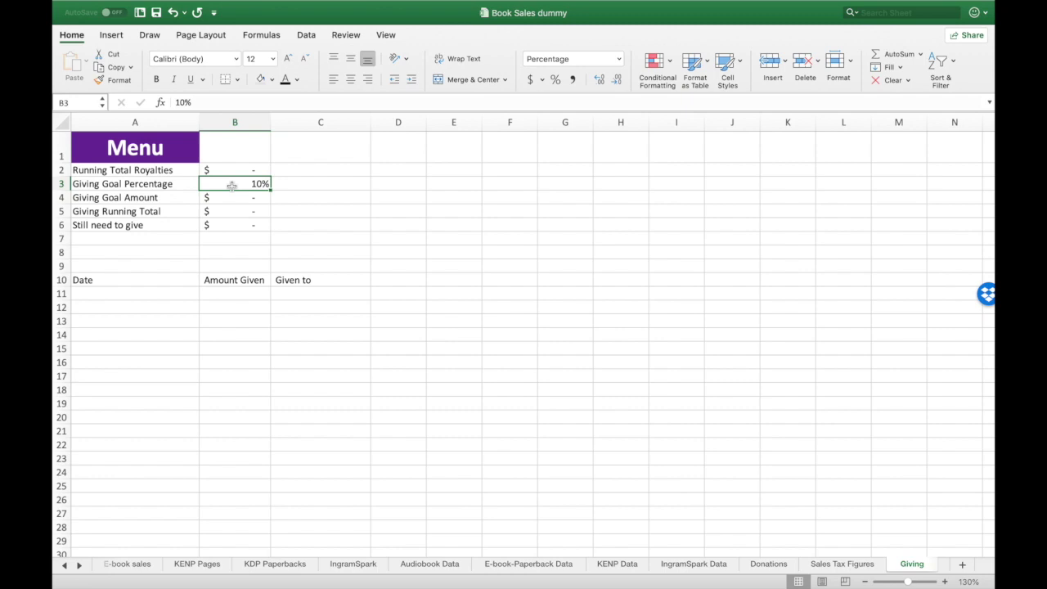
click(126, 295)
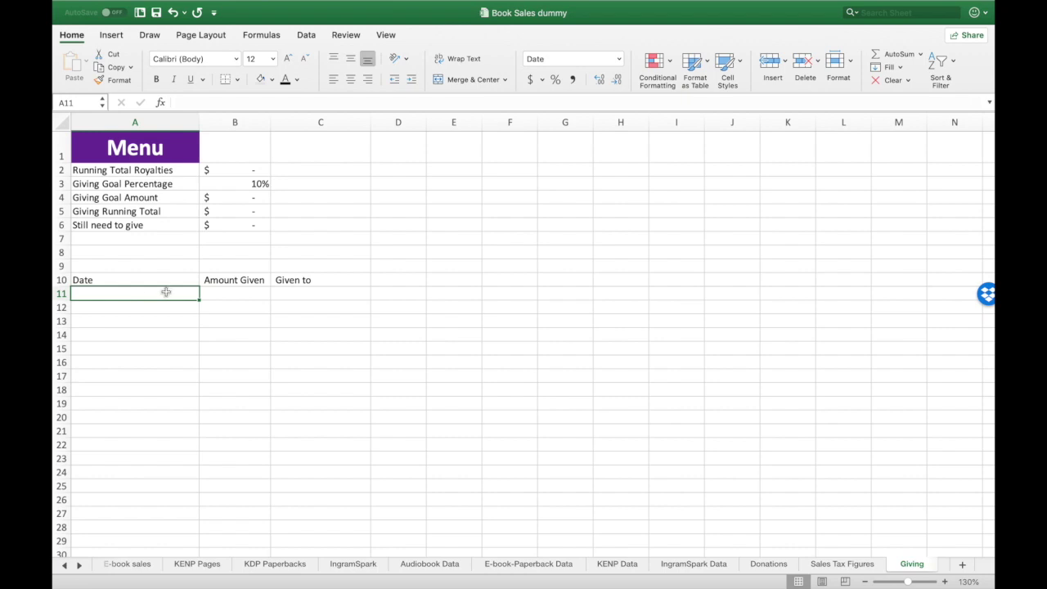
click(225, 293)
click(305, 296)
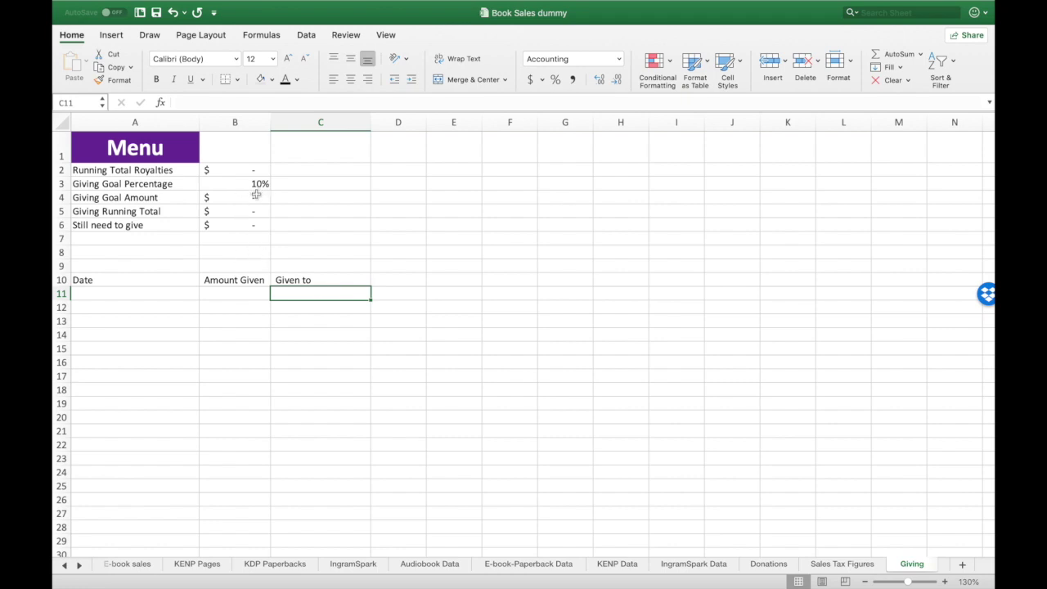
Step: Return to the Menu sheet and open the Promo Stats sheet from the Miscellaneous section
click(129, 150)
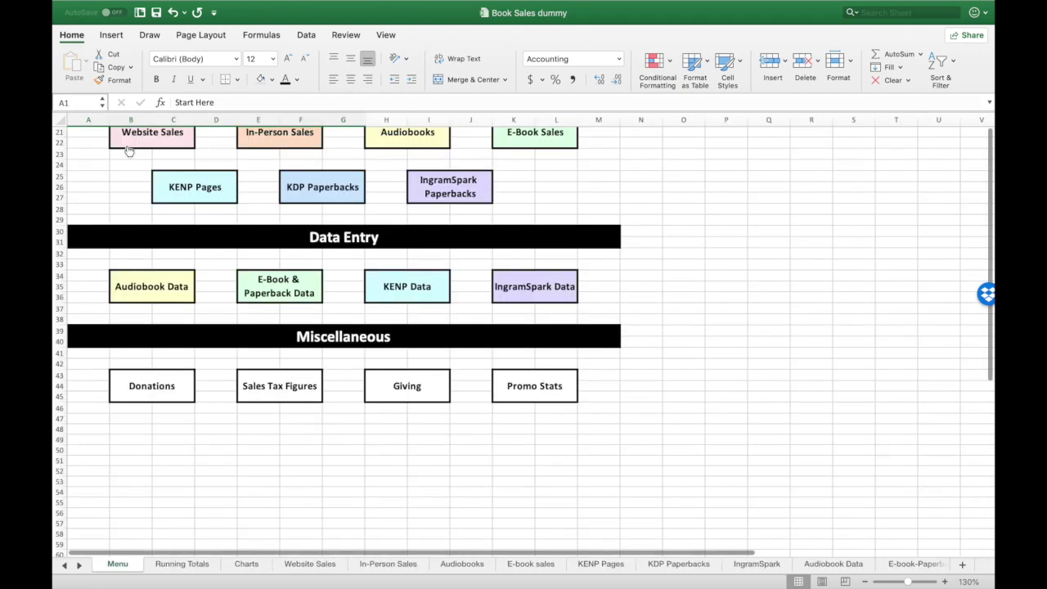
scroll(489, 331, down, 8)
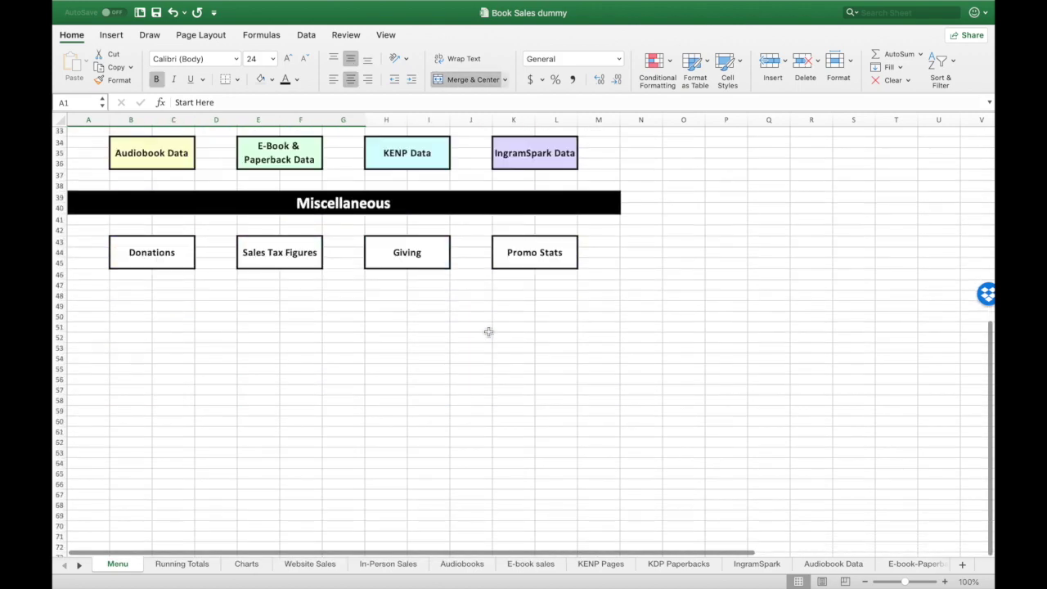
click(539, 251)
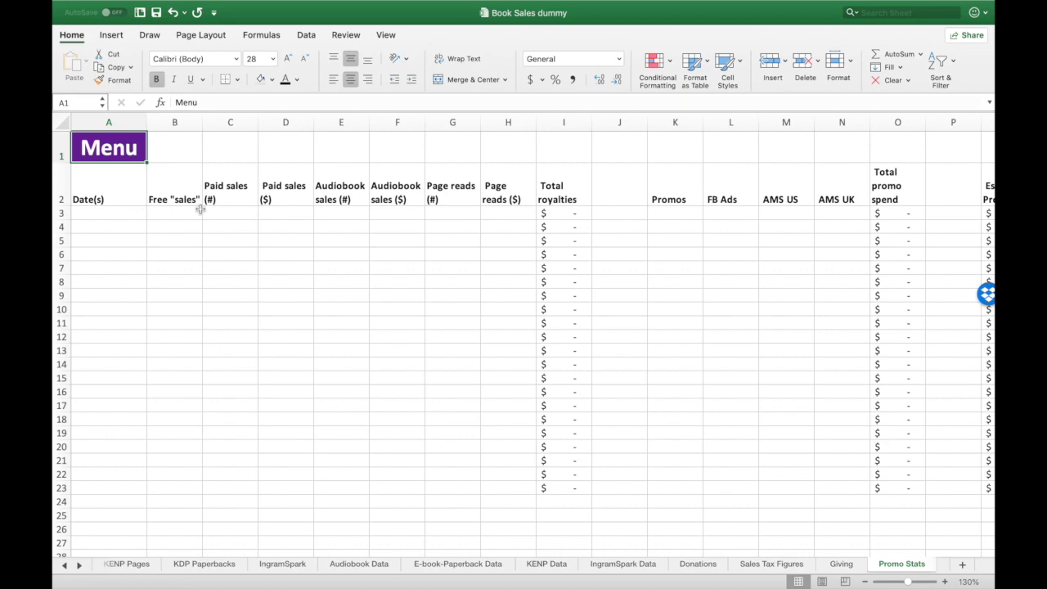
Step: Go through the row 3 entry cells for free sales, paid sales, audiobook sales and page reads
click(170, 213)
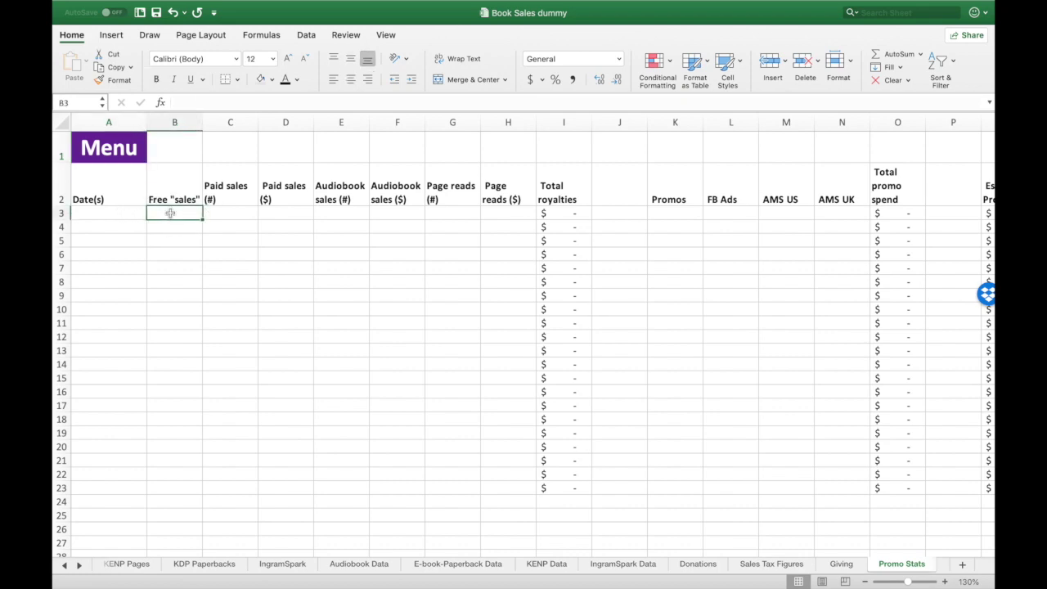
click(225, 213)
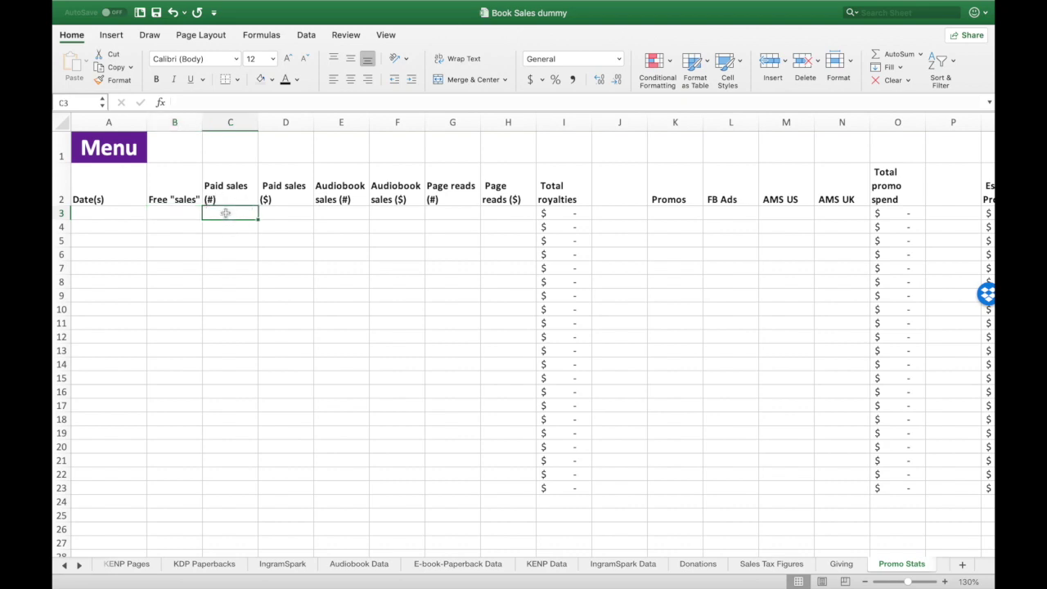
click(280, 211)
click(324, 209)
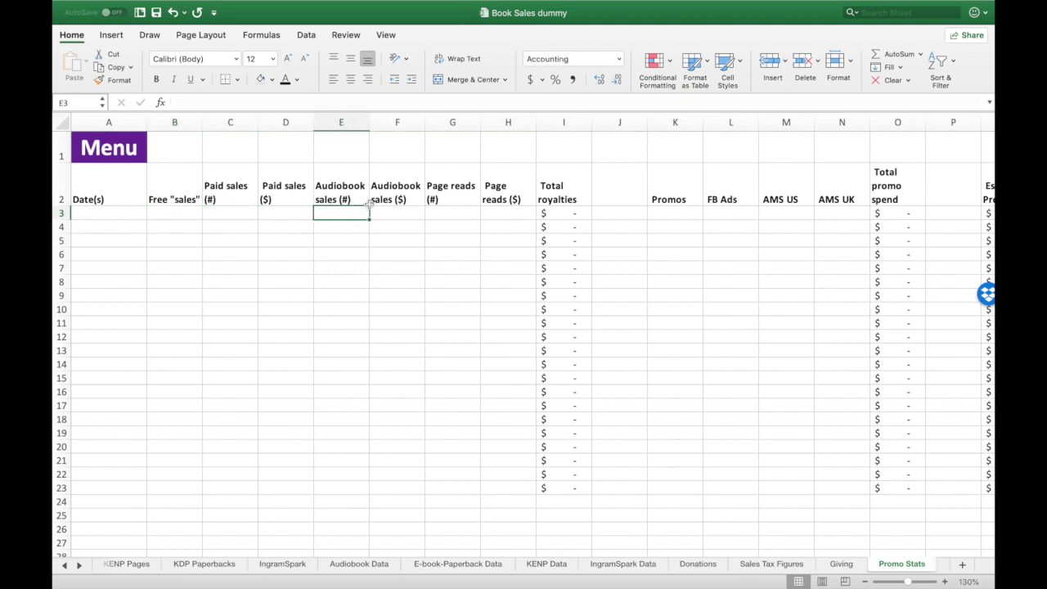
click(380, 204)
click(399, 215)
click(445, 216)
click(520, 213)
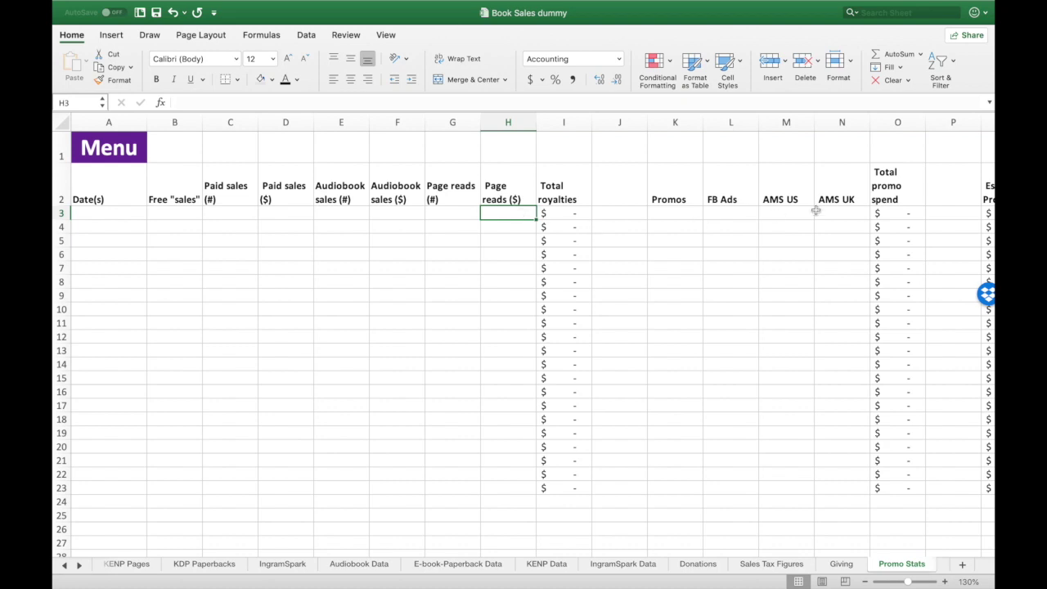
Step: Go through the row 3 cells for Promos, FB Ads, AMS US and AMS UK, and inspect the Estimated Profit formula
click(689, 212)
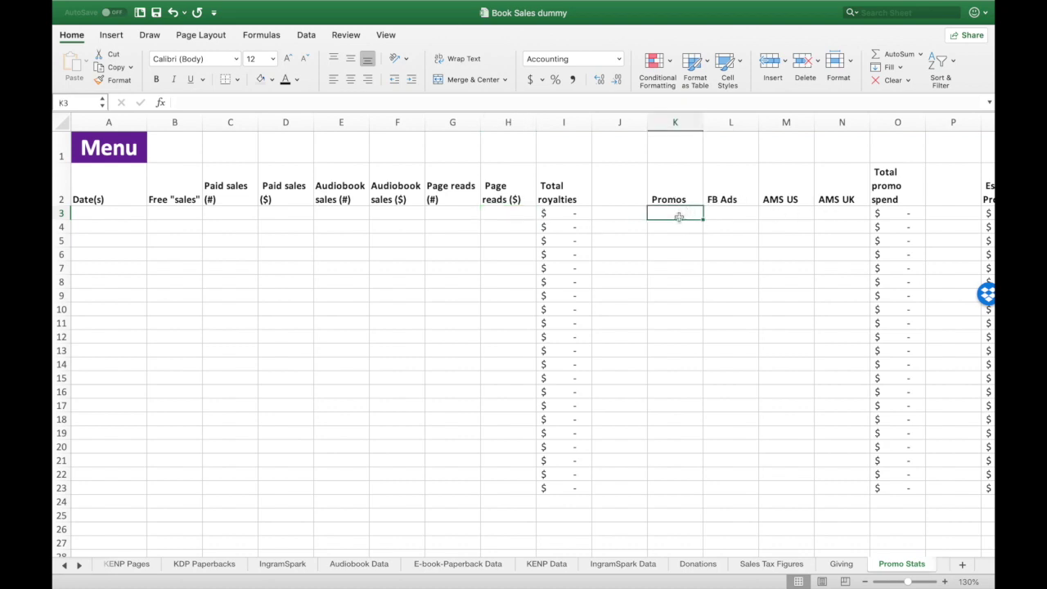
click(721, 213)
click(772, 212)
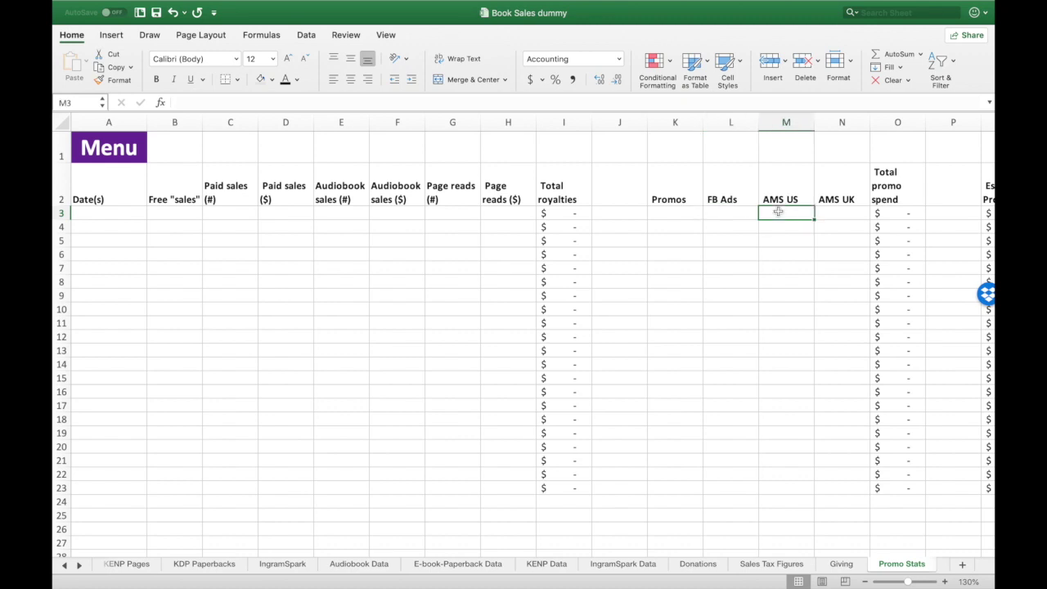
click(824, 213)
scroll(823, 213, right, 4)
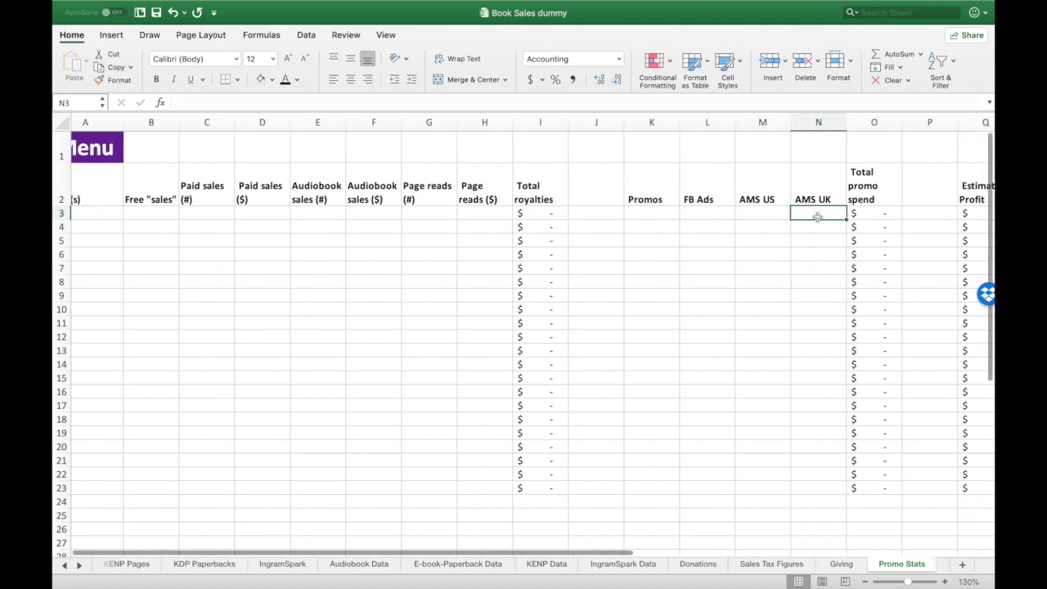
scroll(741, 217, right, 3)
click(731, 214)
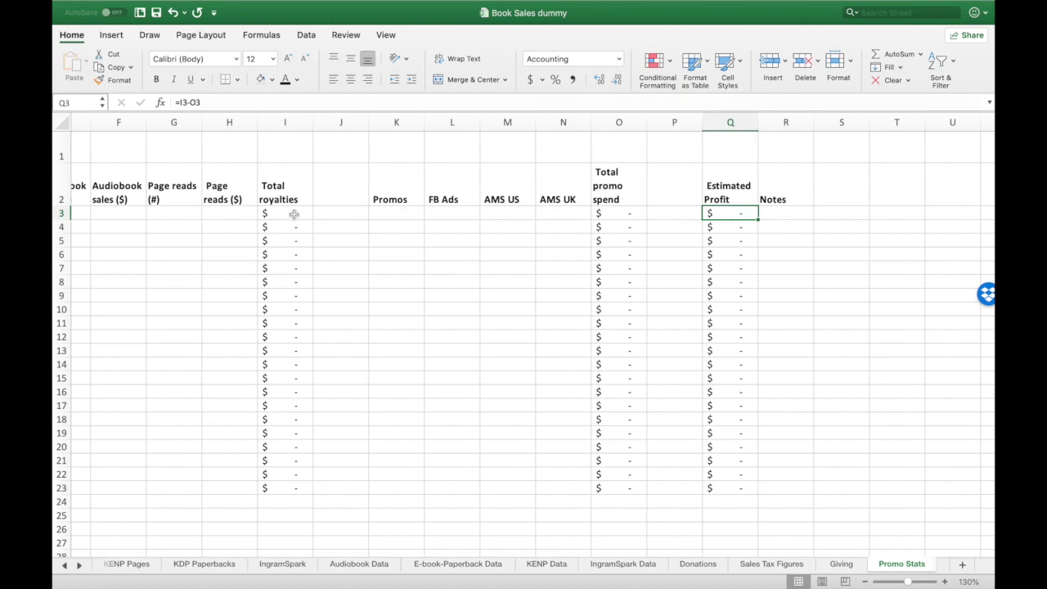
Step: Inspect the Total royalties formula in I3 and look over the promo spend, Estimated Profit and Notes columns
scroll(293, 215, left, 3)
scroll(293, 214, left, 3)
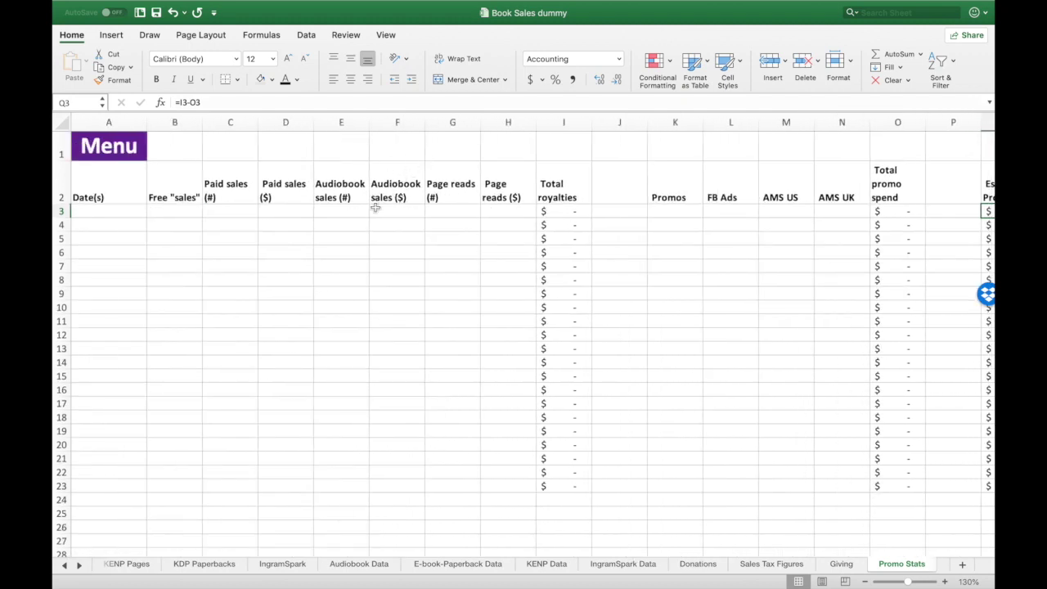
click(567, 210)
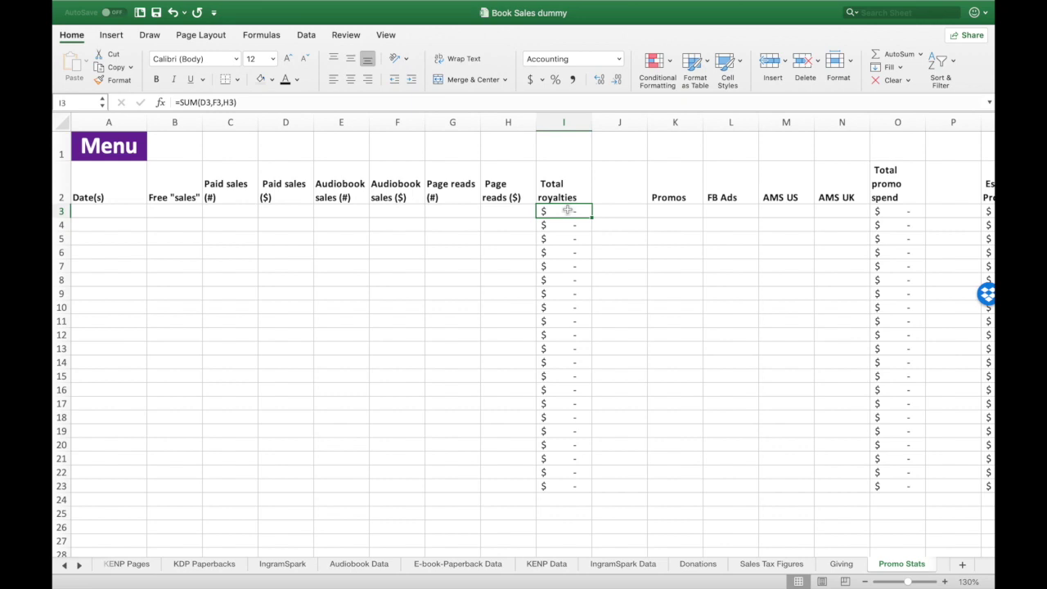
scroll(668, 219, right, 2)
scroll(668, 219, right, 6)
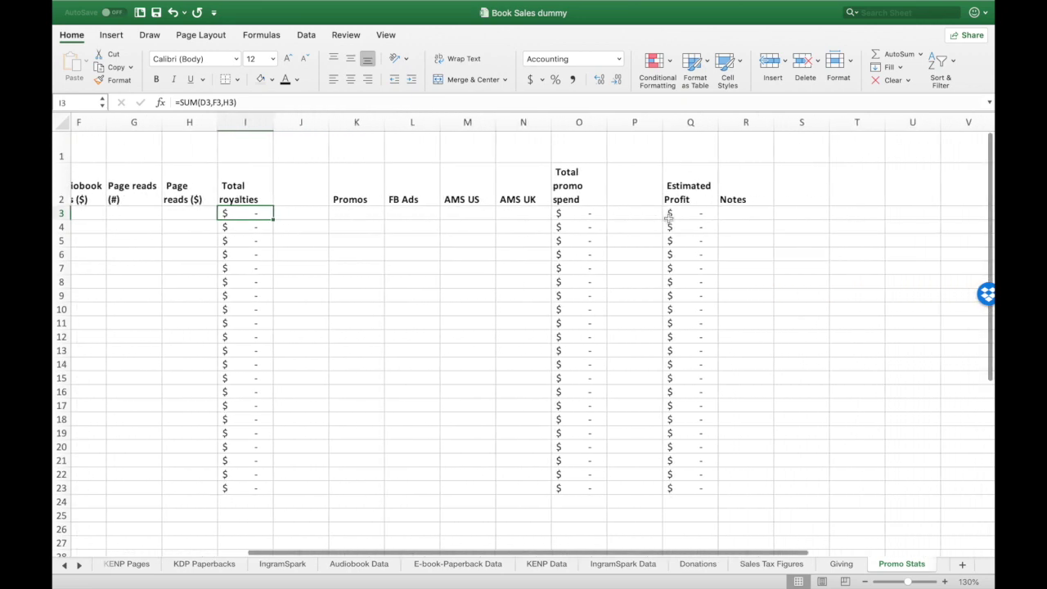
scroll(669, 215, left, 8)
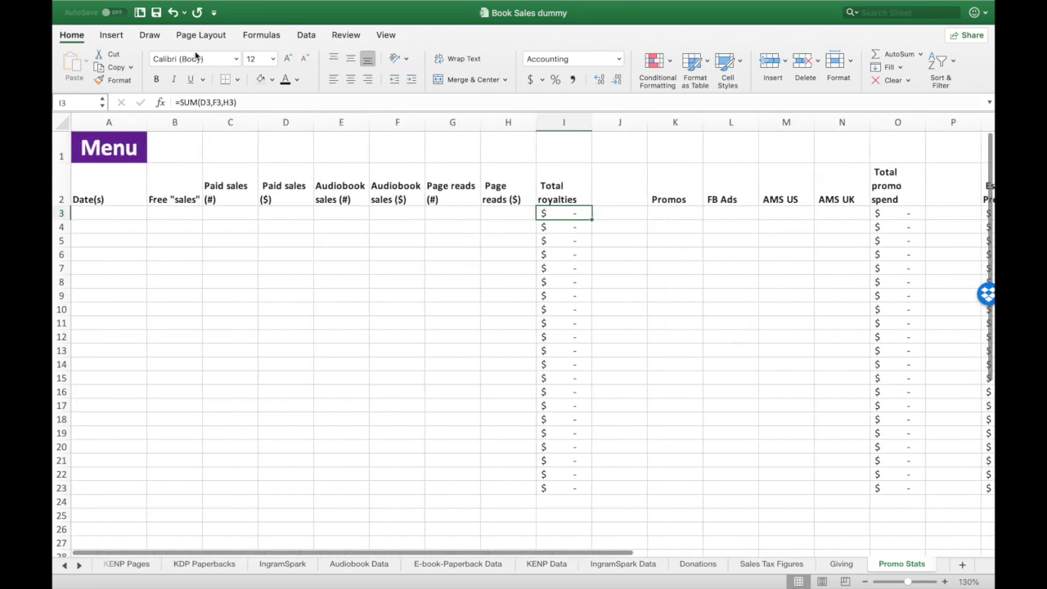
Step: Save the workbook, return to the Menu sheet and save the workbook again
click(155, 12)
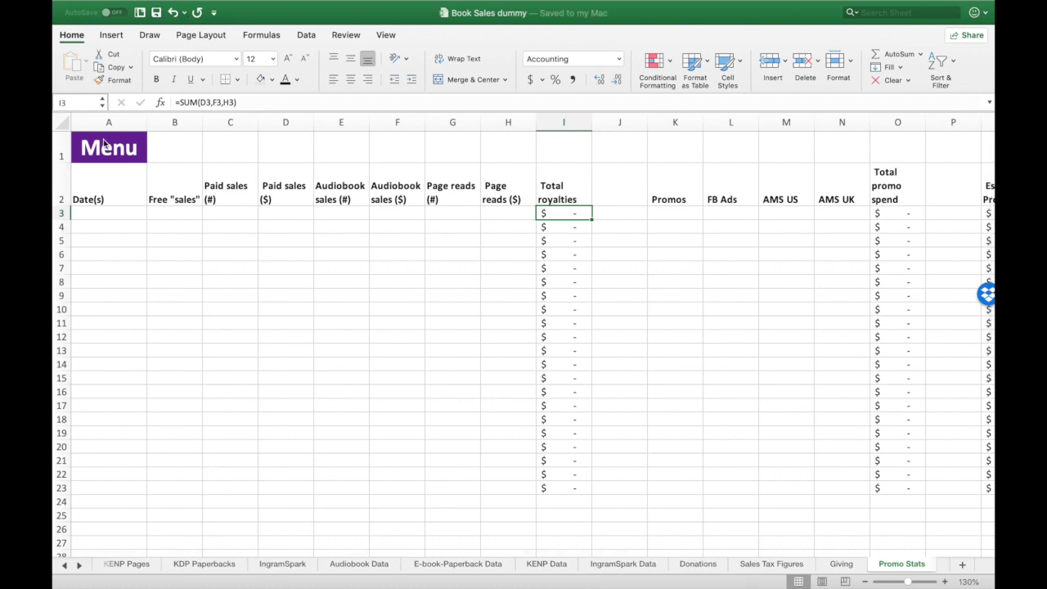
click(104, 143)
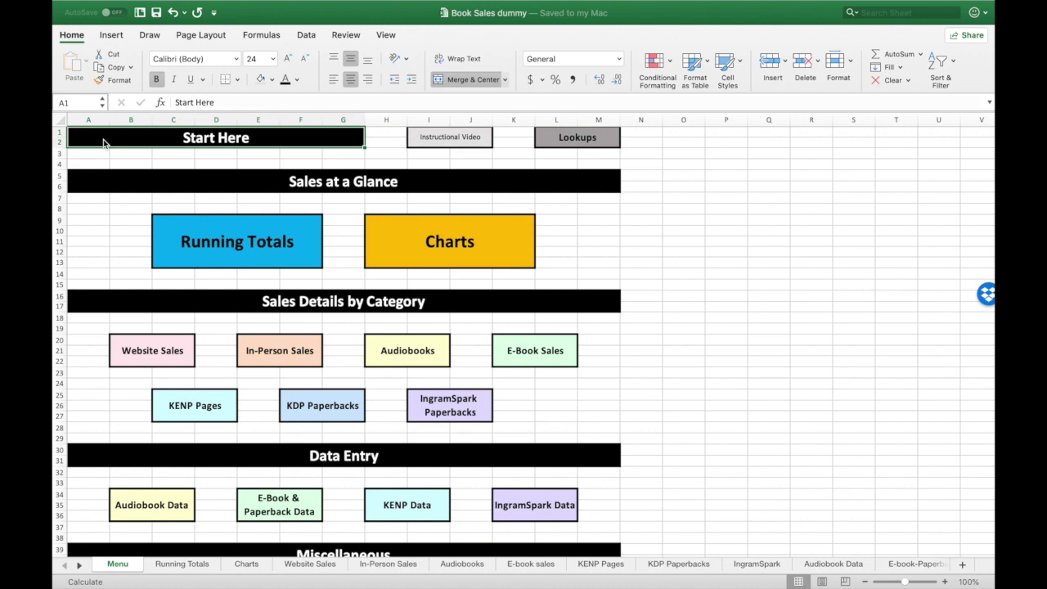
click(157, 12)
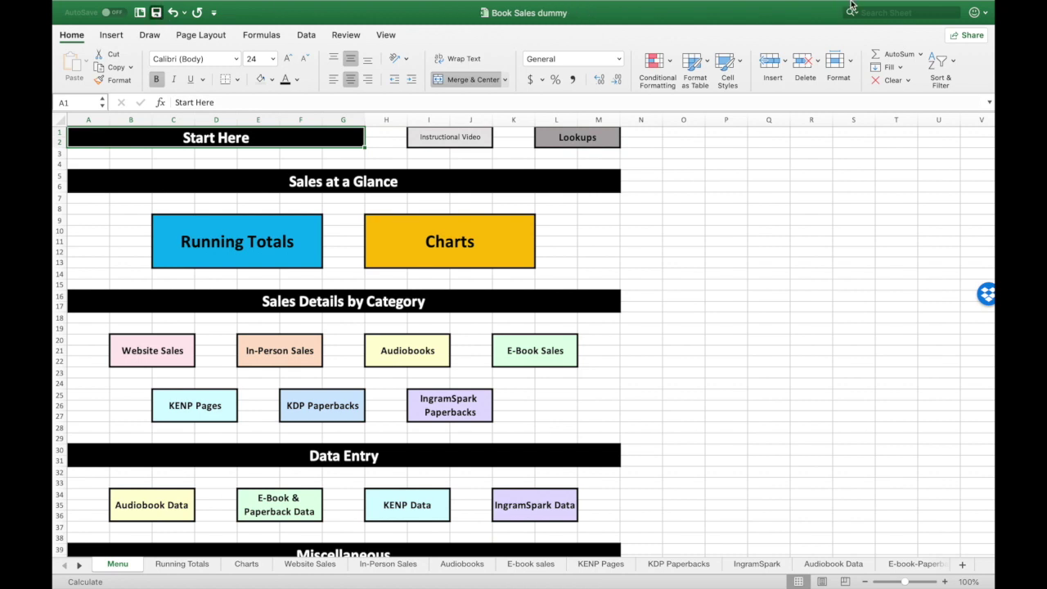
mouse_move(819, 5)
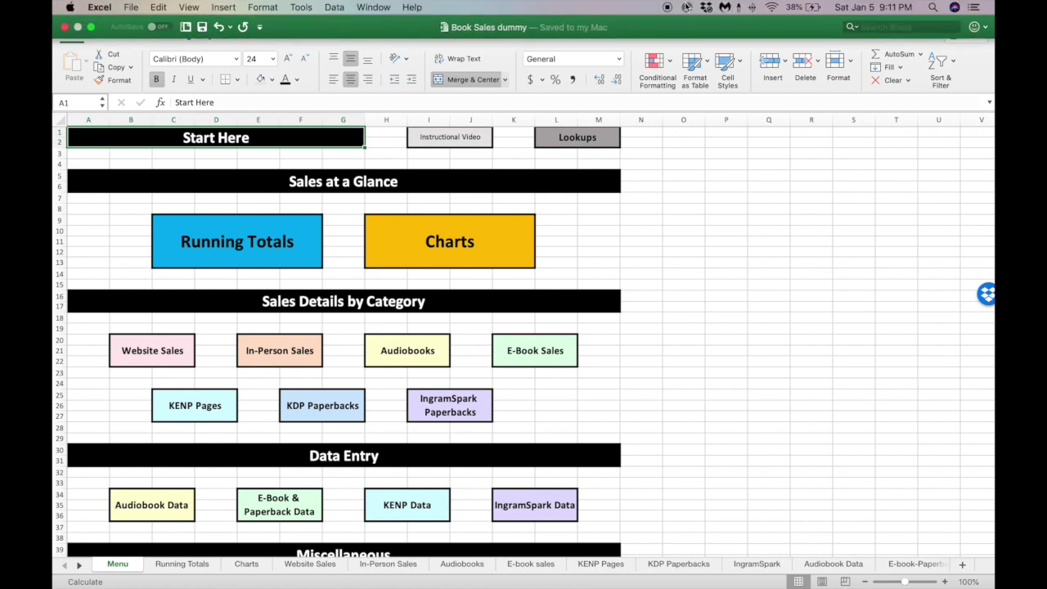